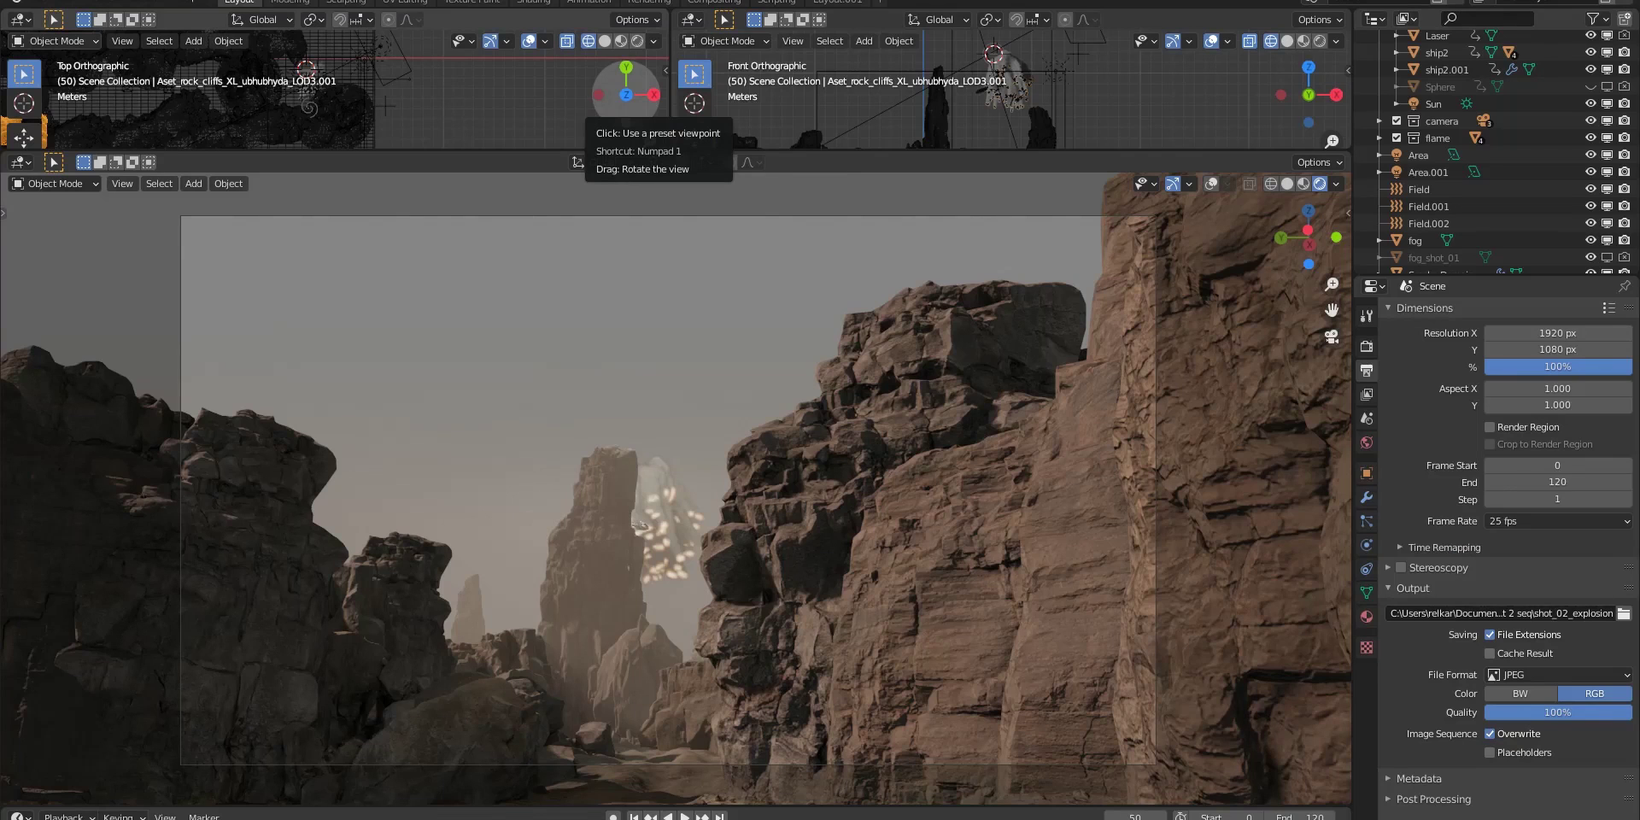
Orbit the explosion, return to the zoomed camera view, and turn on viewport overlays
mouse_move(916, 501)
middle_mouse_down()
mouse_move(878, 546)
mouse_move(547, 581)
mouse_move(130, 529)
middle_mouse_up()
key("KP_0")
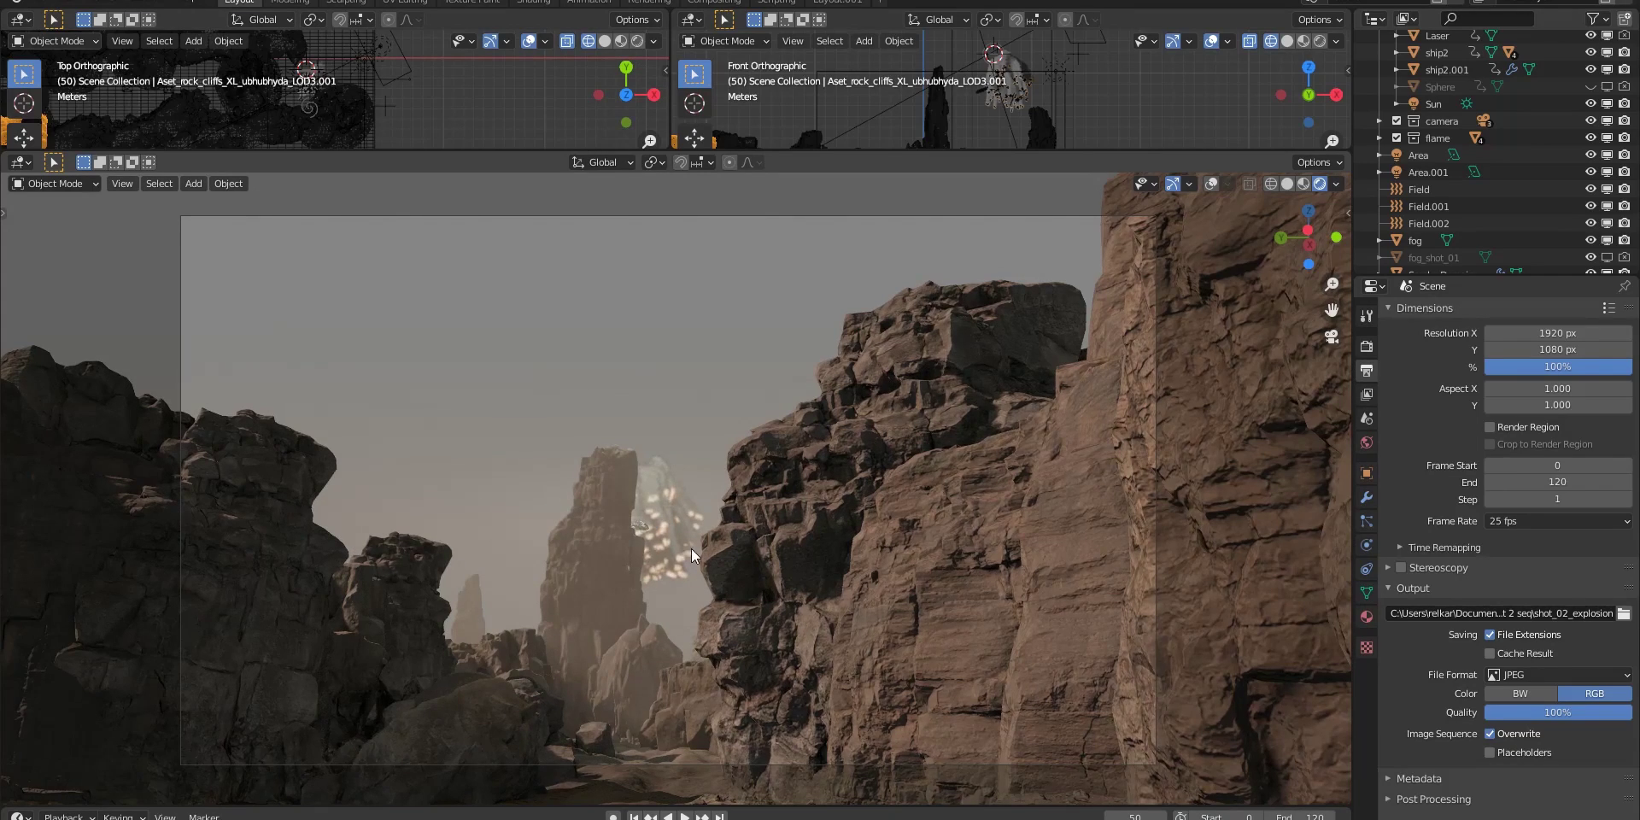
scroll(691, 548, "up", 2)
left_click(1212, 185)
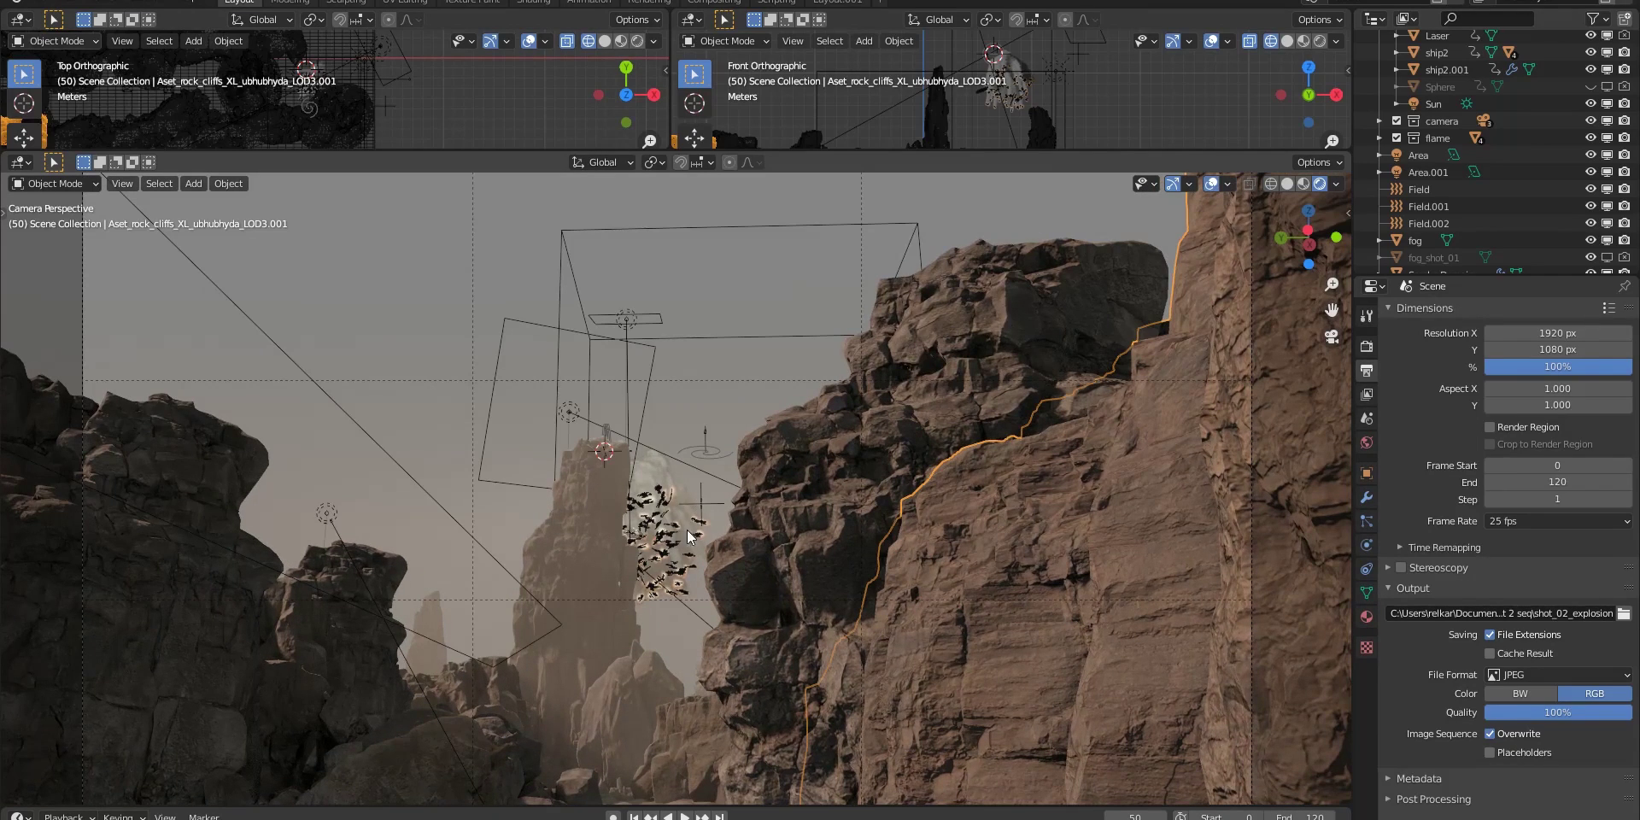
Select the fog and ship2.001 fragment swarm, and frame and orbit them up close
left_click(649, 501)
left_click(649, 501)
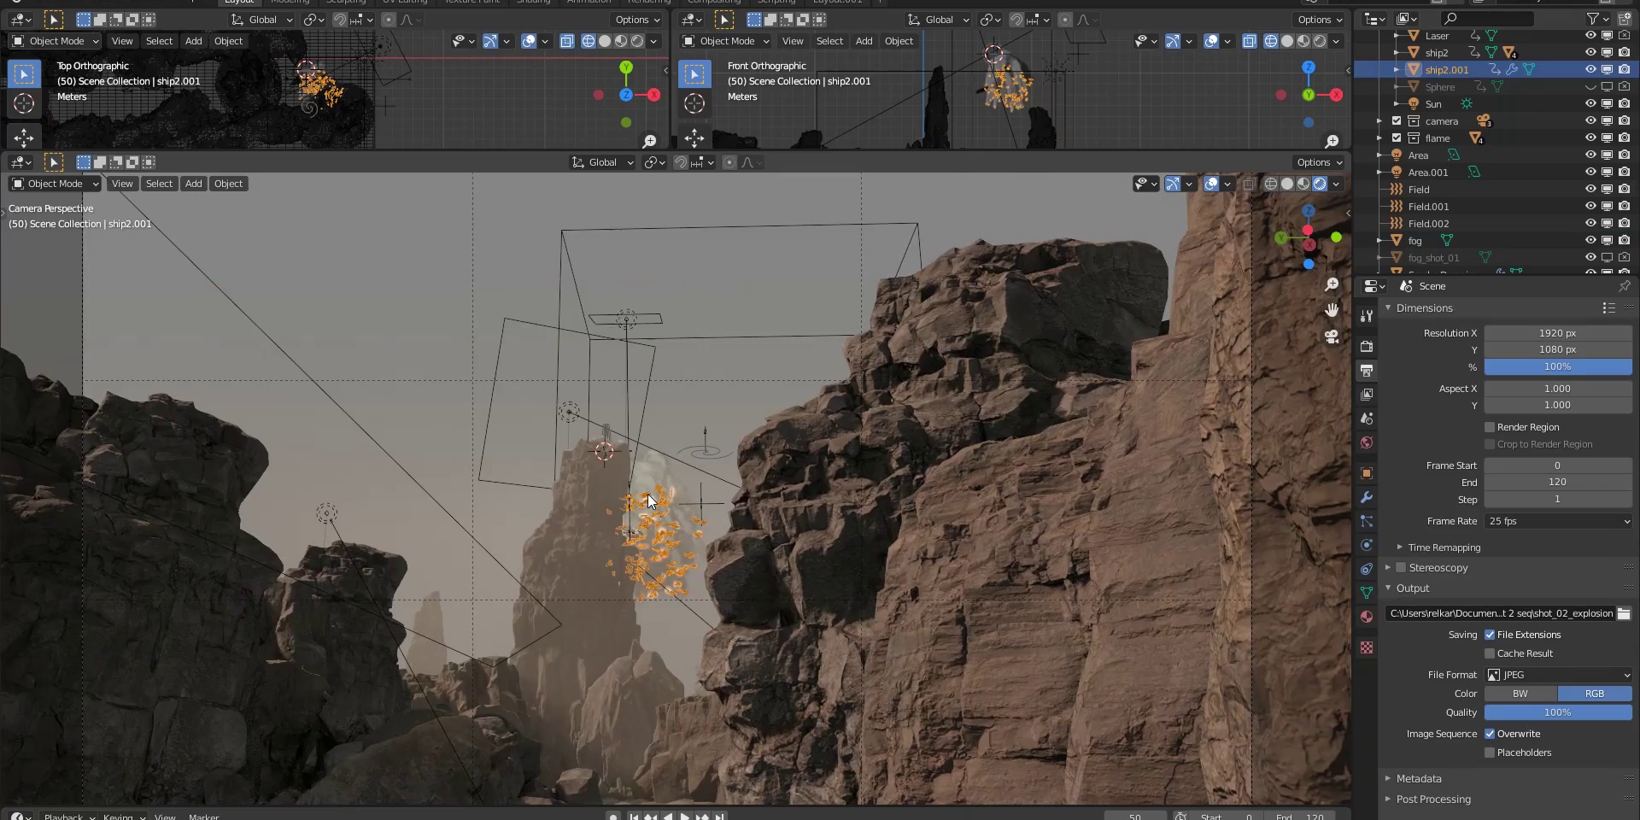
key("KP_Decimal")
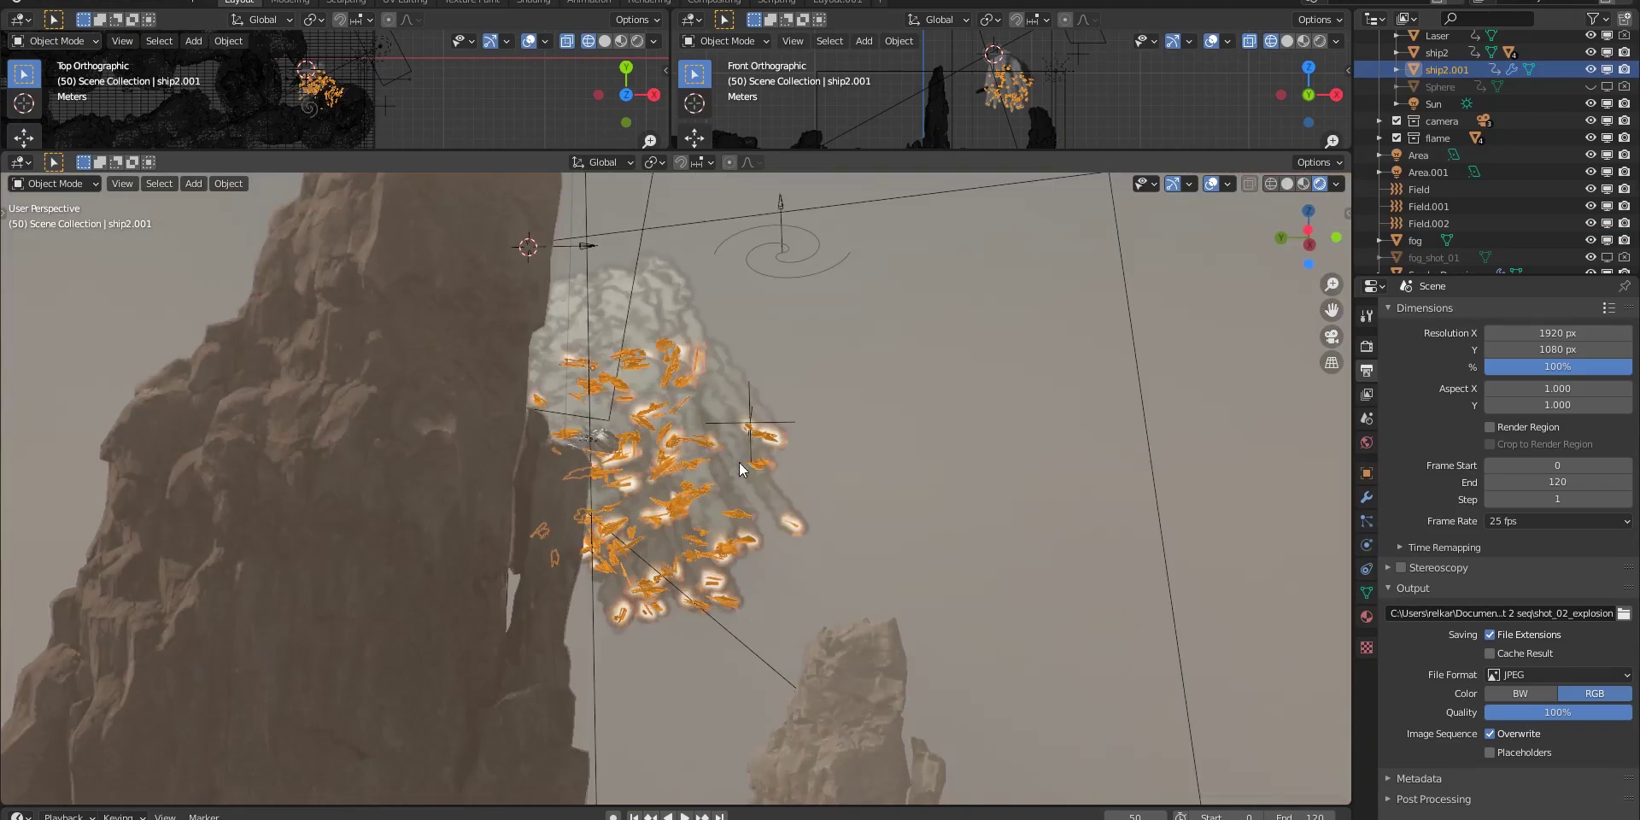
mouse_move(712, 470)
middle_mouse_down()
mouse_move(44, 490)
mouse_move(623, 468)
middle_mouse_up()
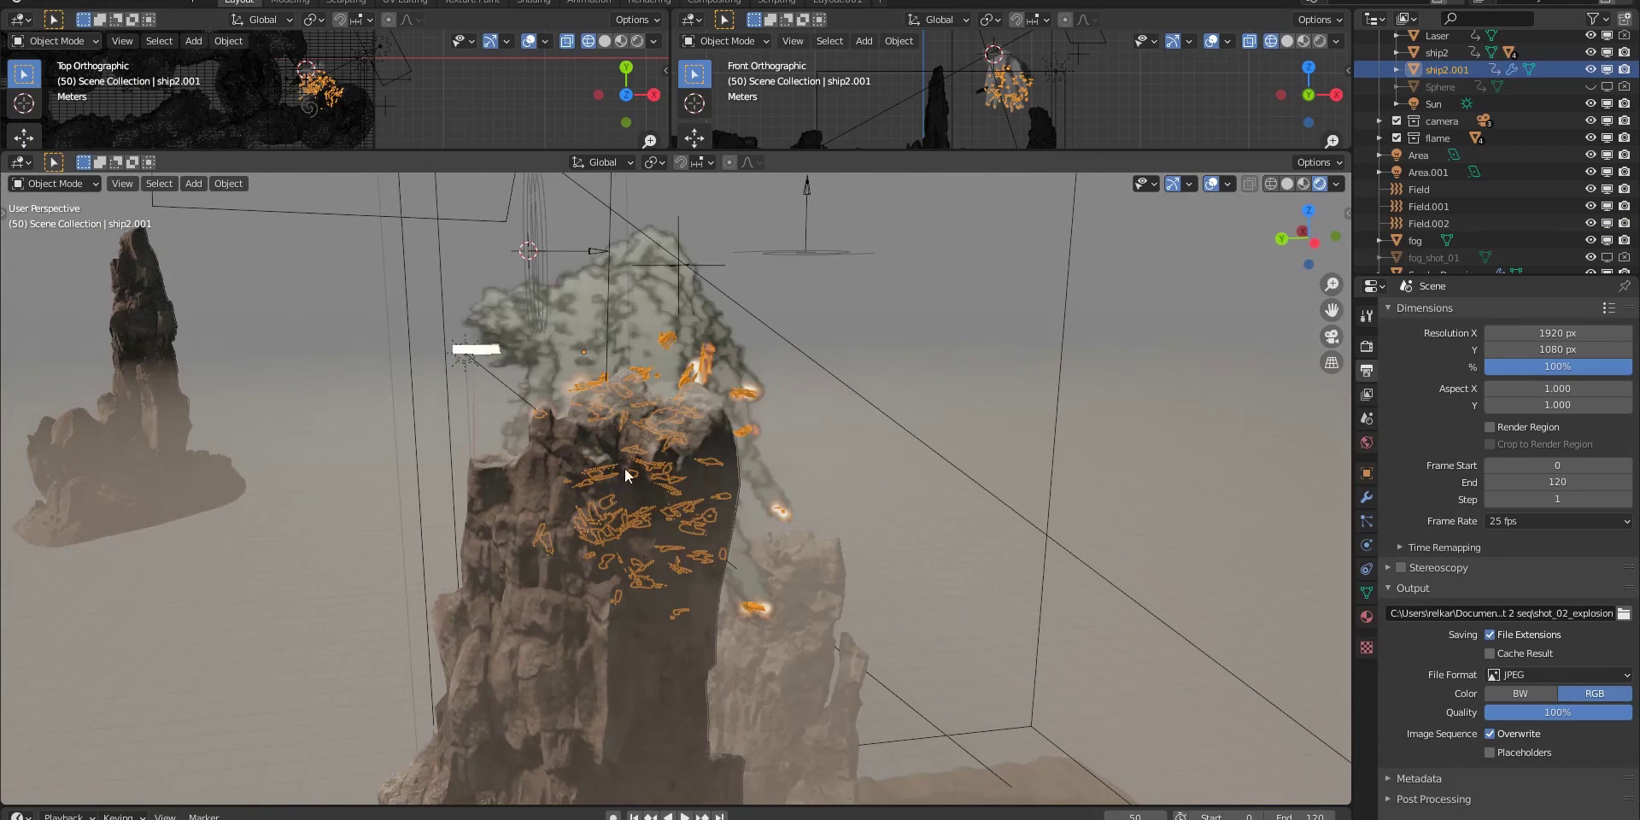
left_click(960, 482)
mouse_move(912, 476)
middle_mouse_down()
mouse_move(894, 468)
mouse_move(1102, 248)
middle_mouse_up()
Clear the selection, hide overlays, and fit the whole camera frame in view
left_click(1102, 248)
left_click(1212, 185)
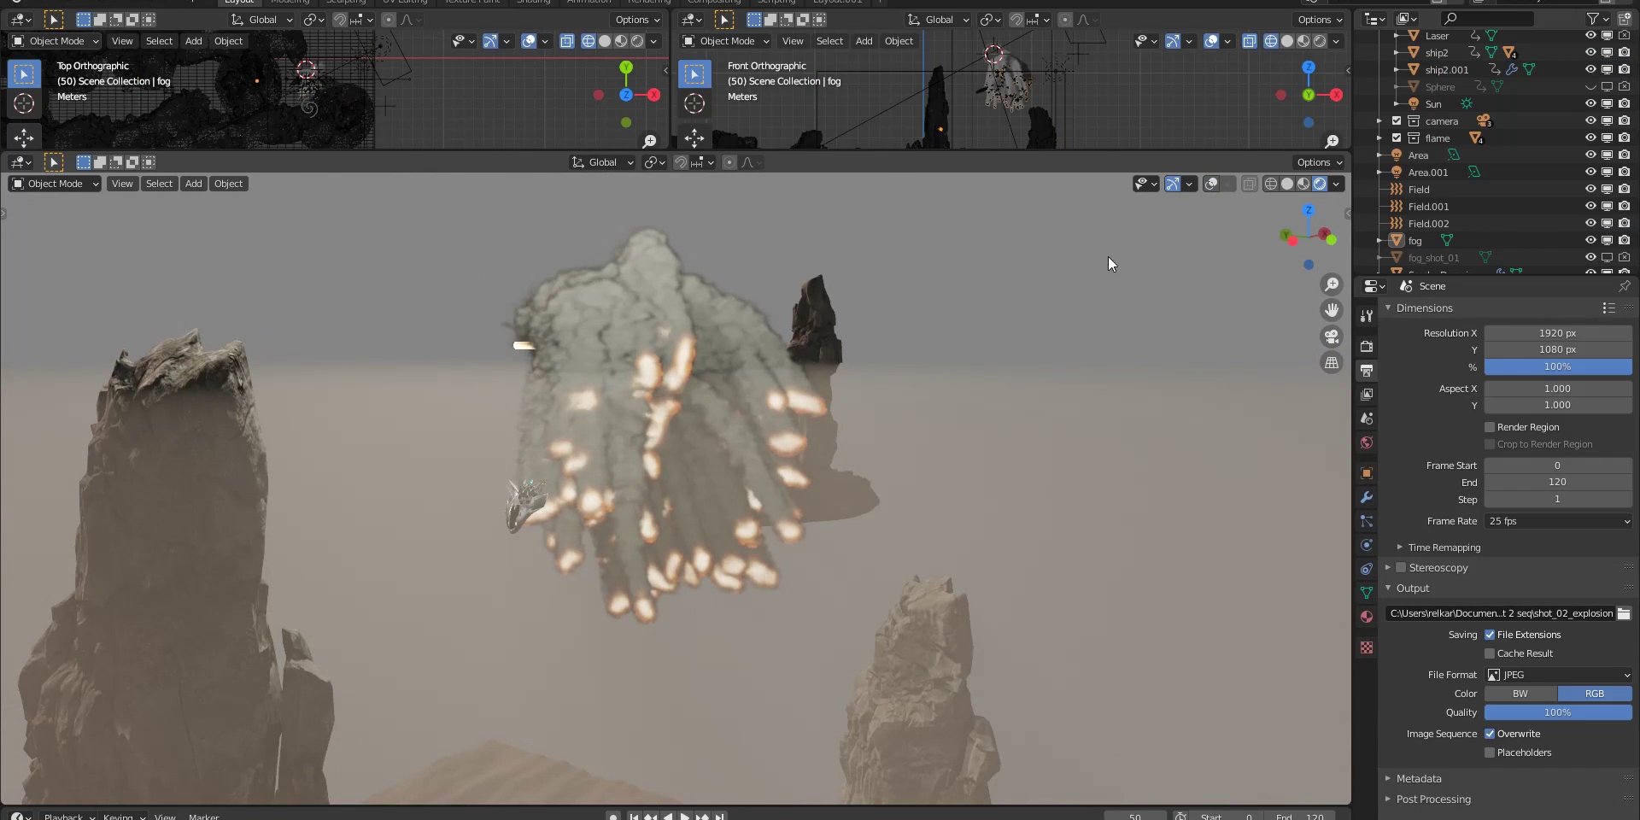
key("KP_0")
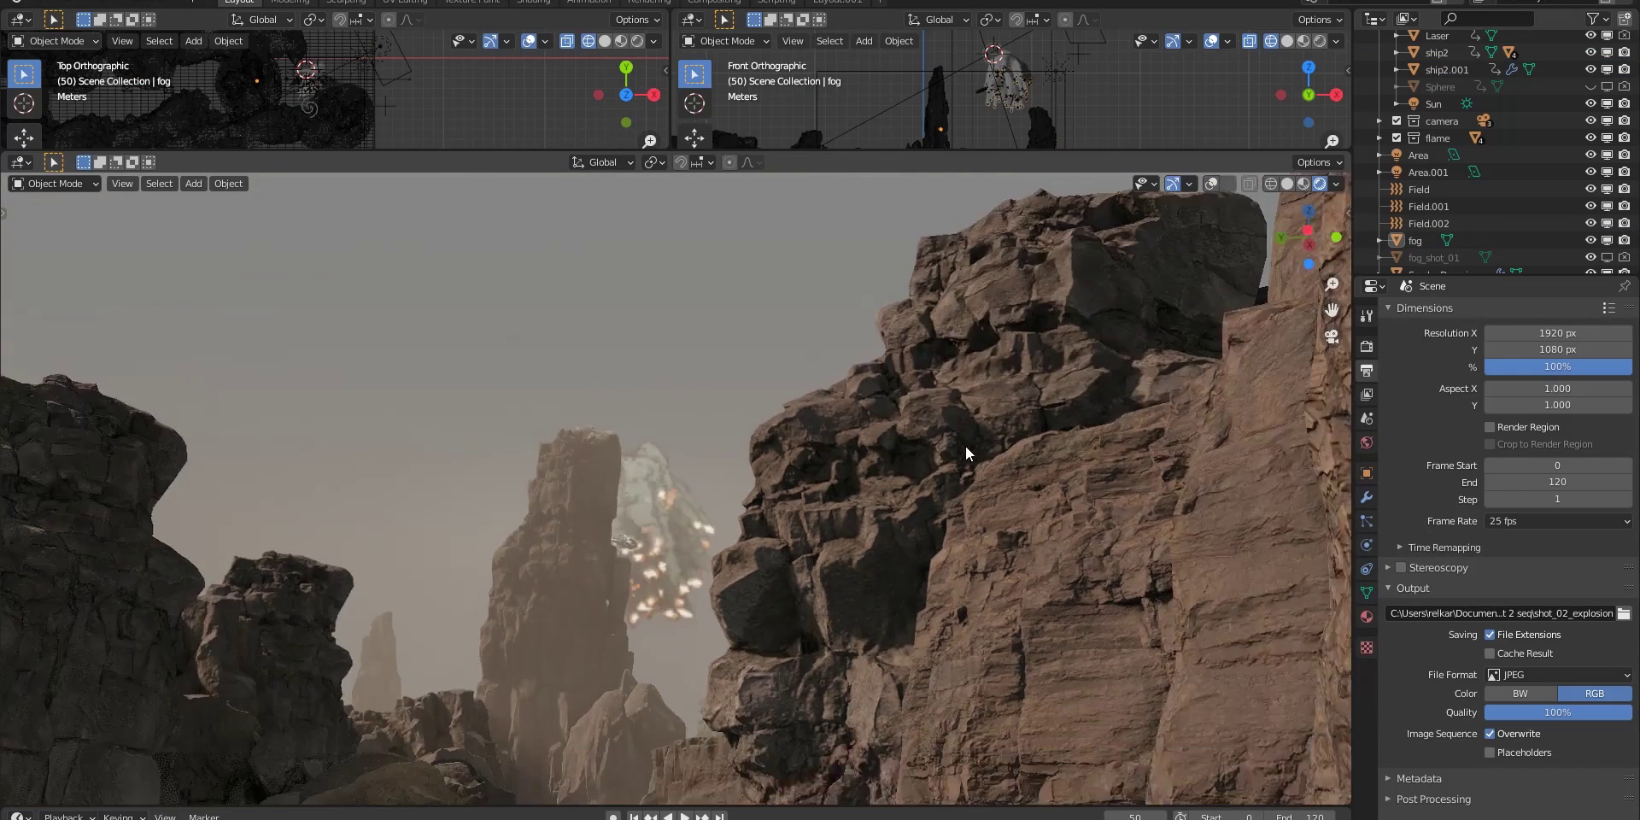
key("Home")
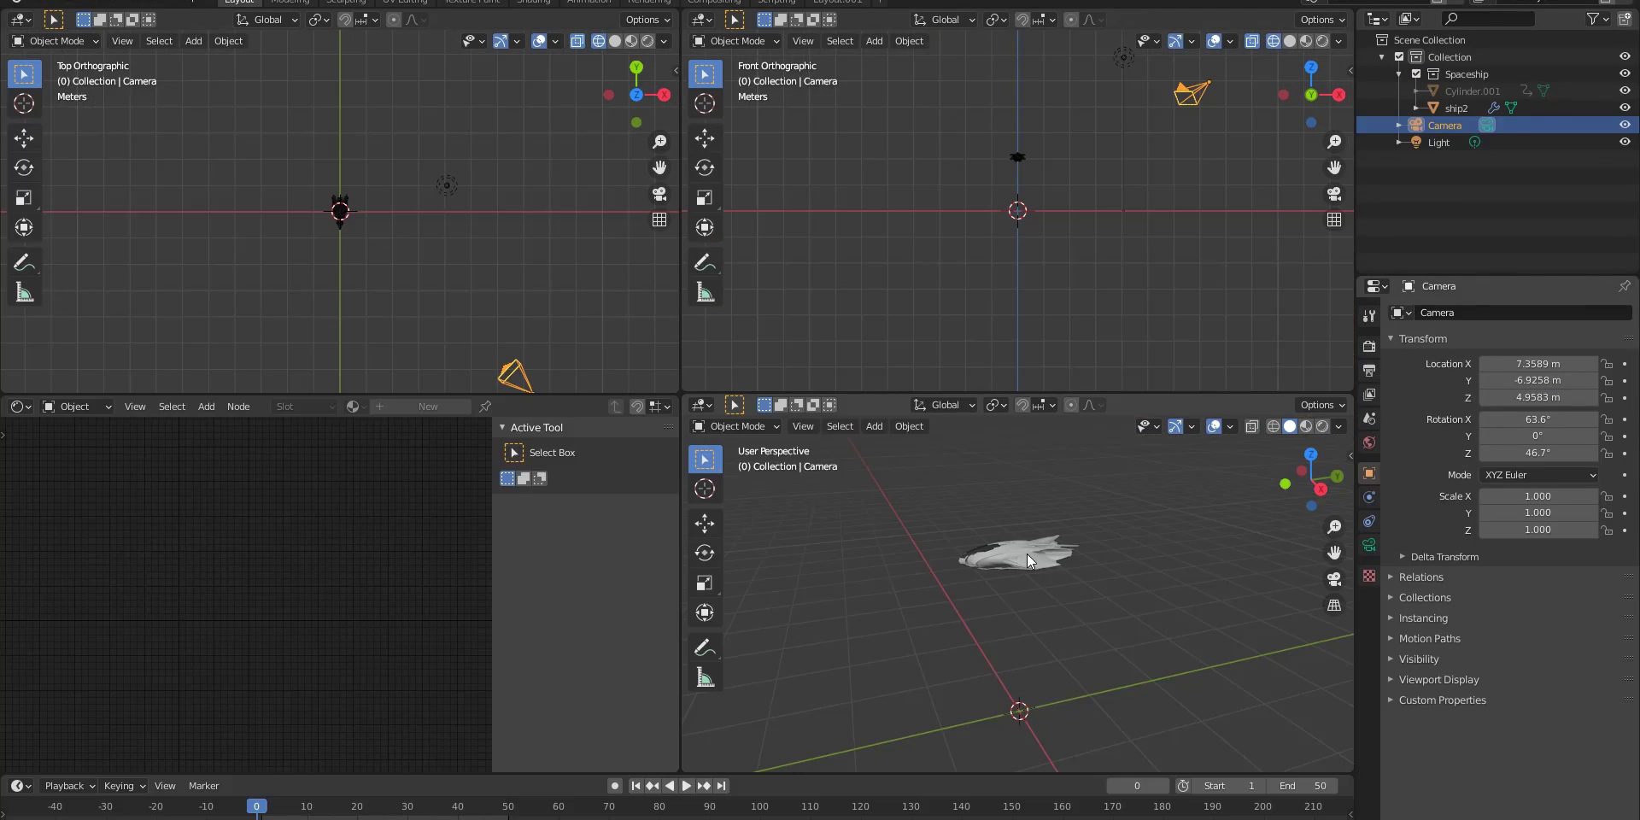
Apply Quick Explode to the ship2 spaceship and play the explosion
left_click(1054, 539)
key("F3")
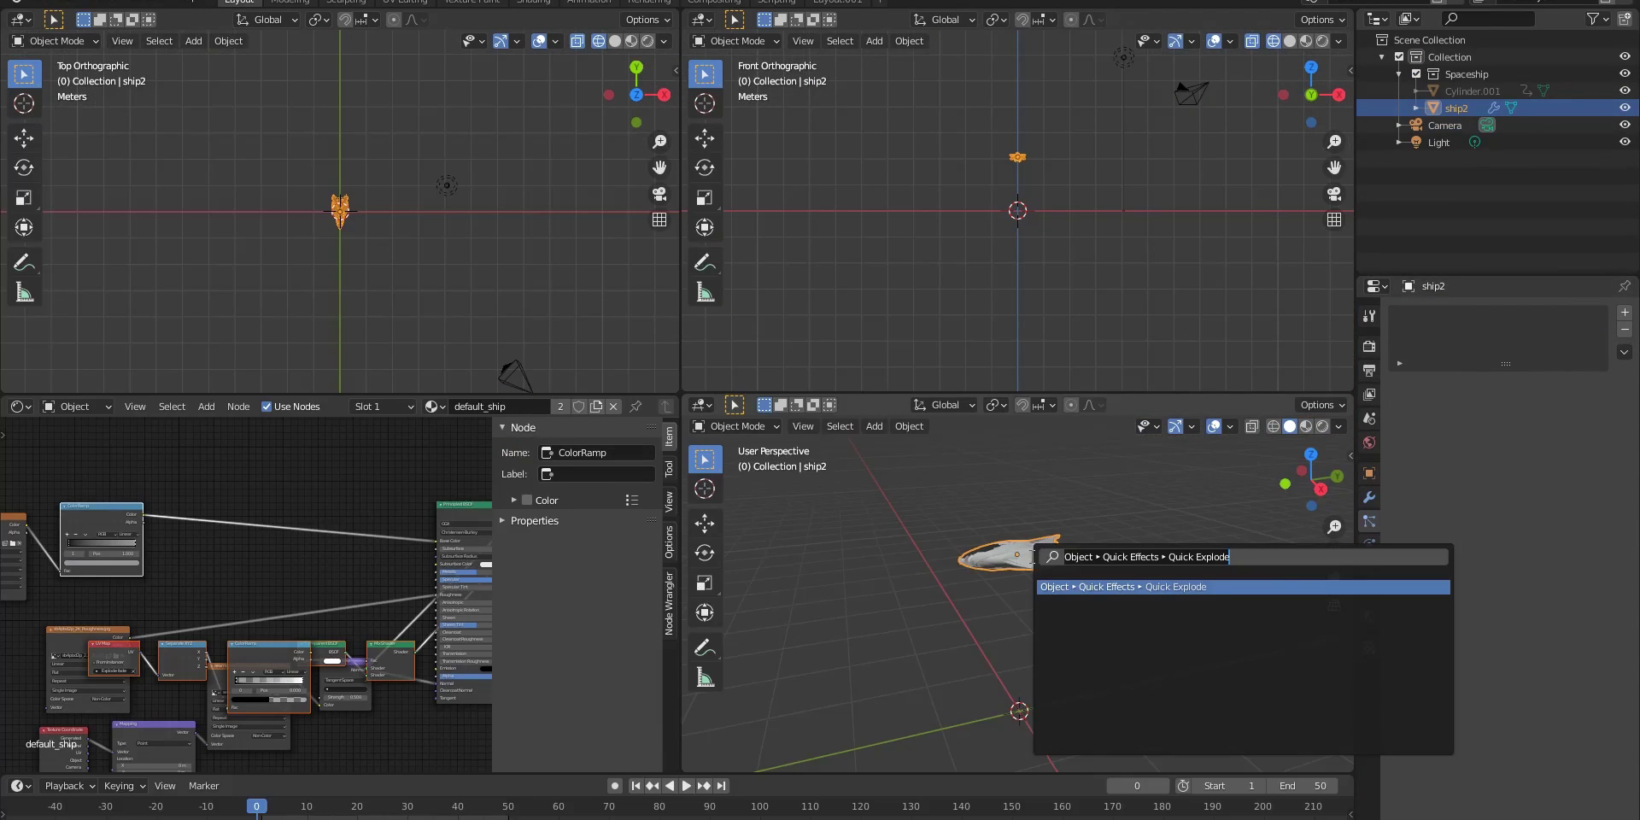
type("quick")
left_click(1128, 587)
key("space")
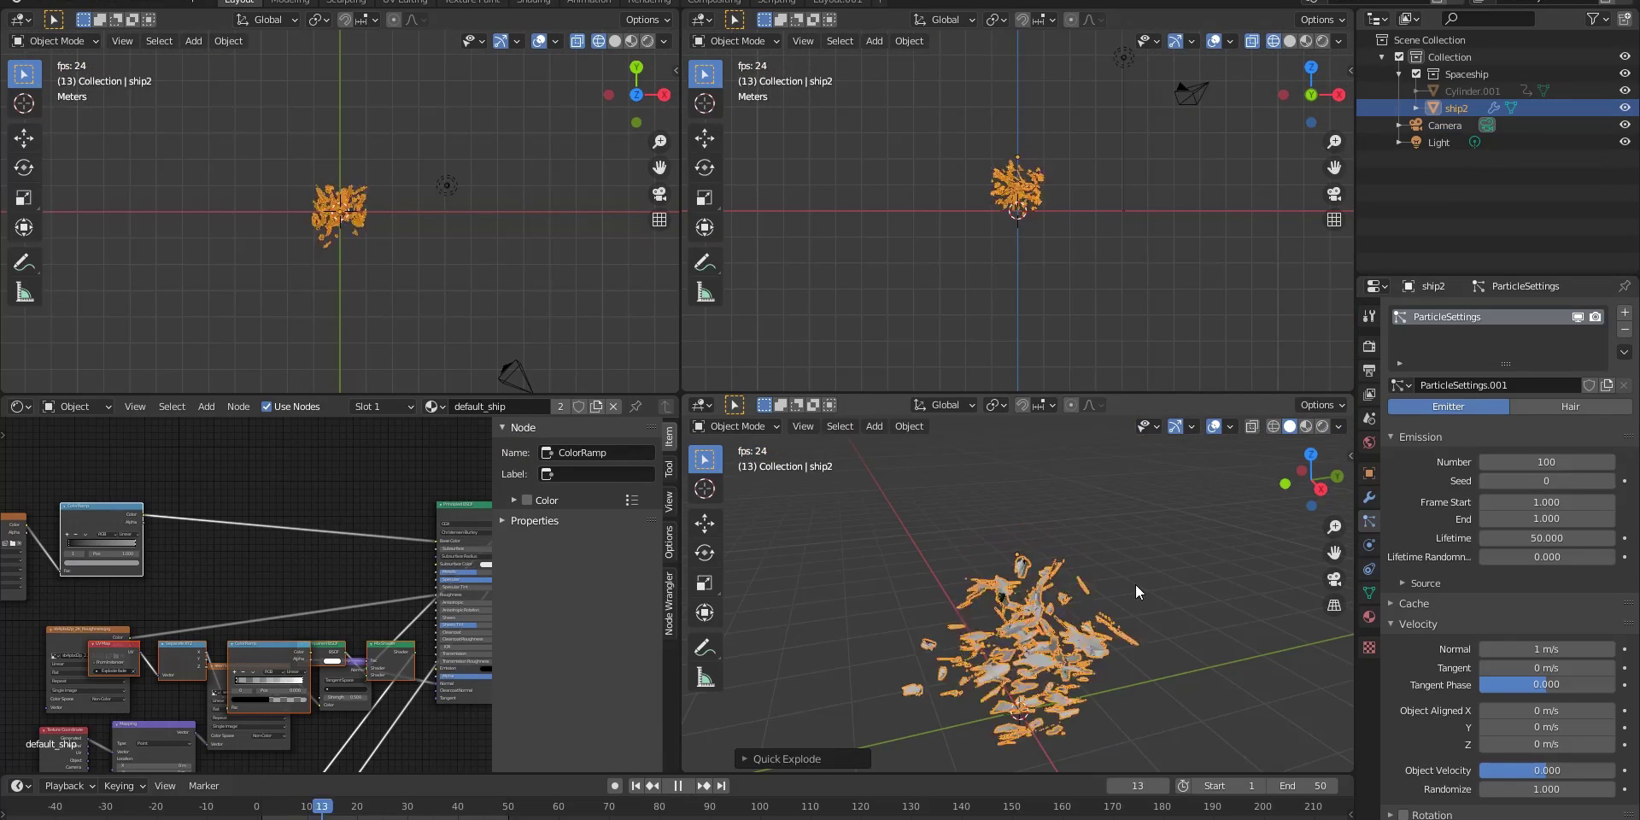
Set the fragments' Normal velocity to 5 m/s, replaying the explosion to check it
left_click_drag(1538, 650, 1572, 649)
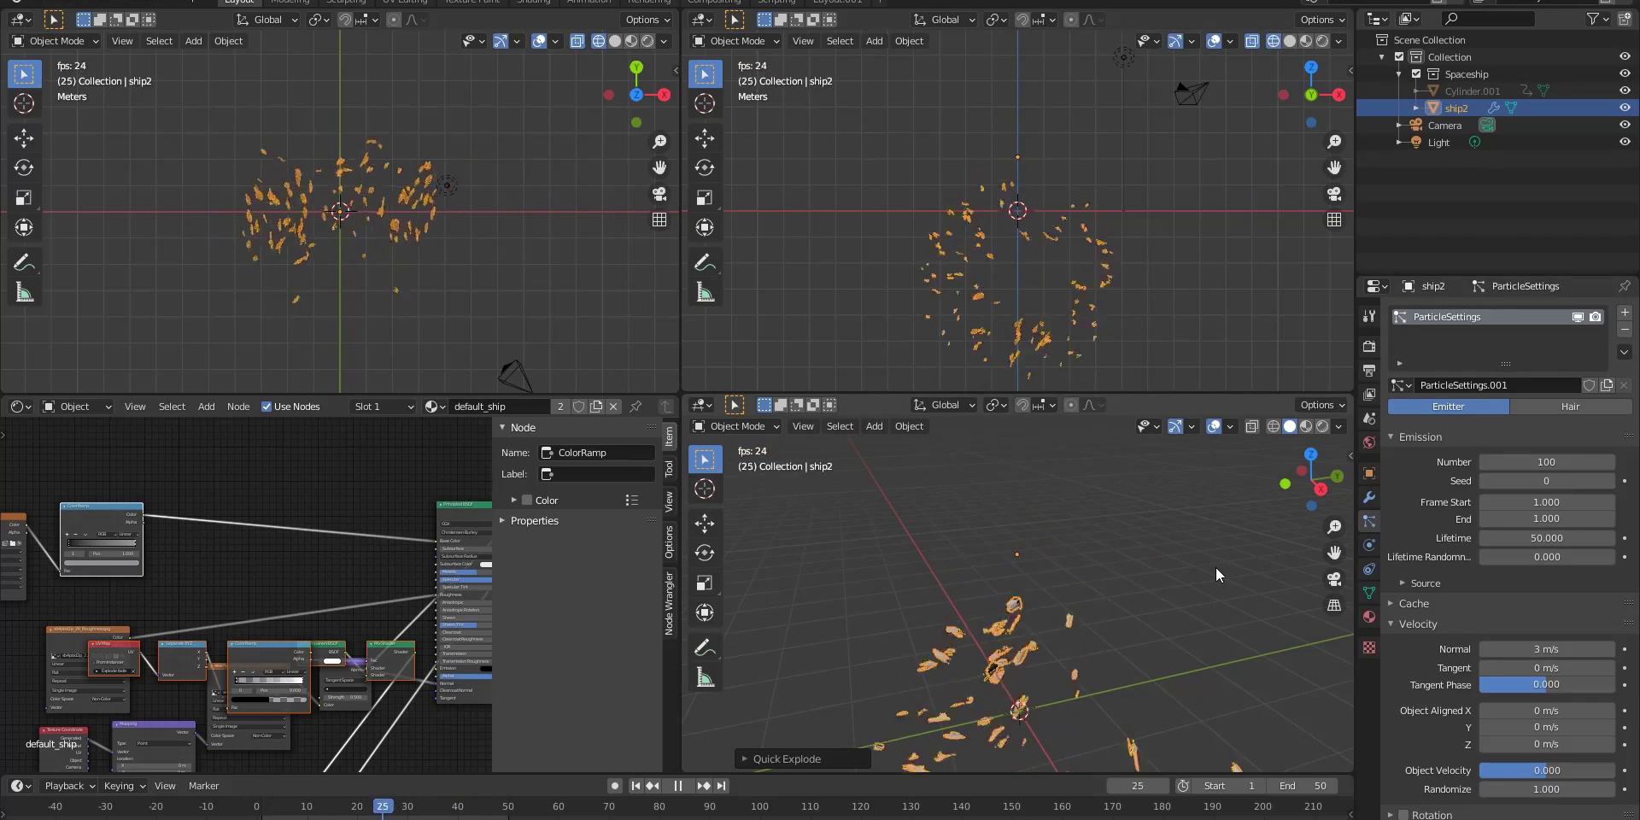
key("space")
left_click(288, 807)
key("space")
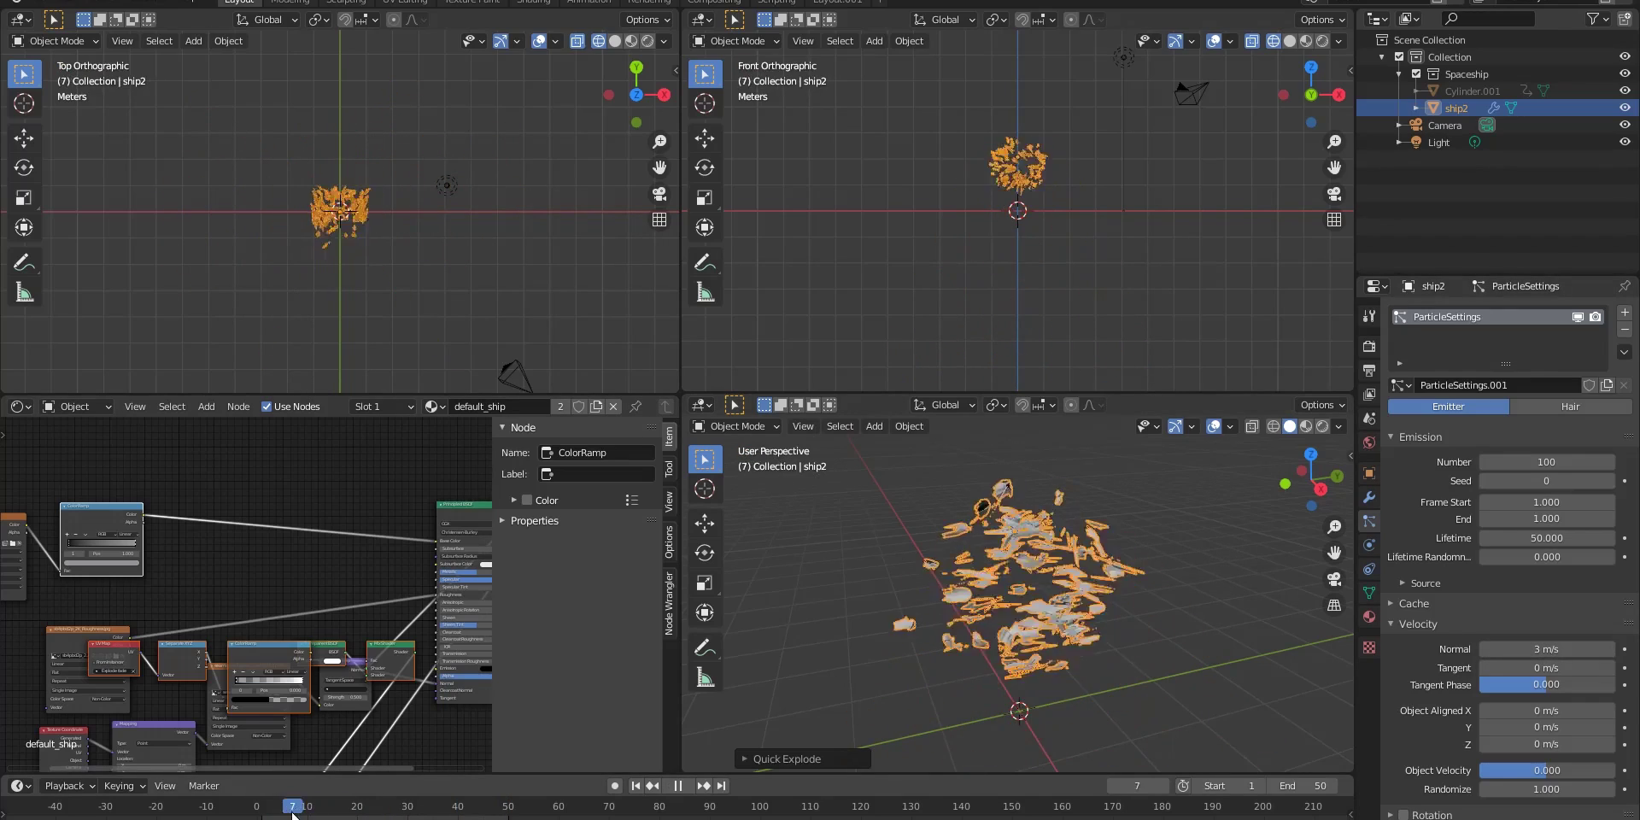
double_click(1569, 649)
type("5")
key("Return")
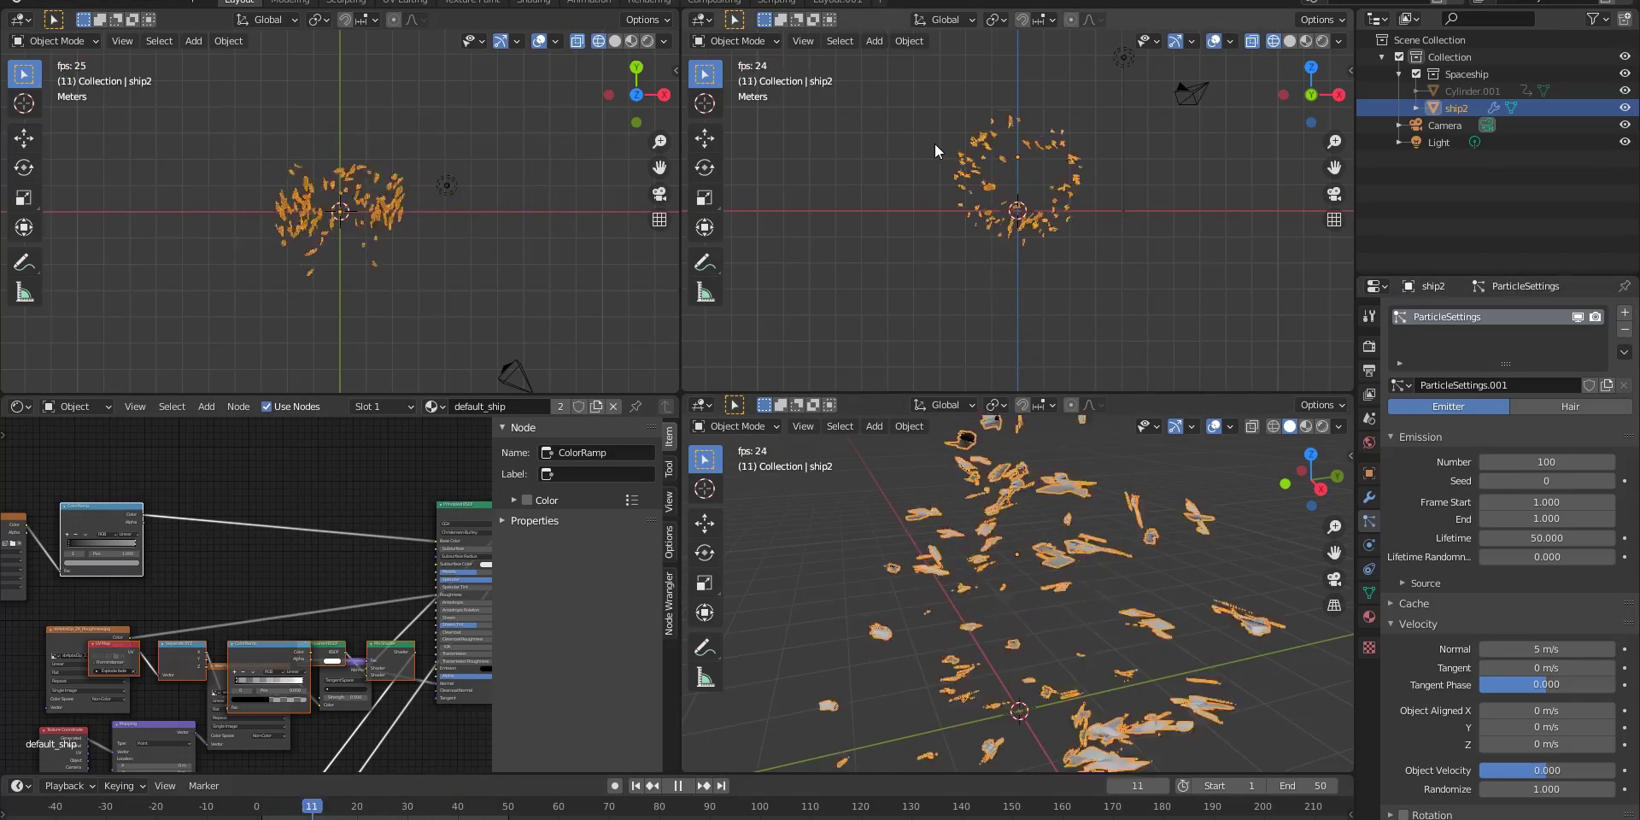
Raise the velocity Randomize to about 1.82 and expand the particle cache settings
scroll(1521, 598, "down", 2)
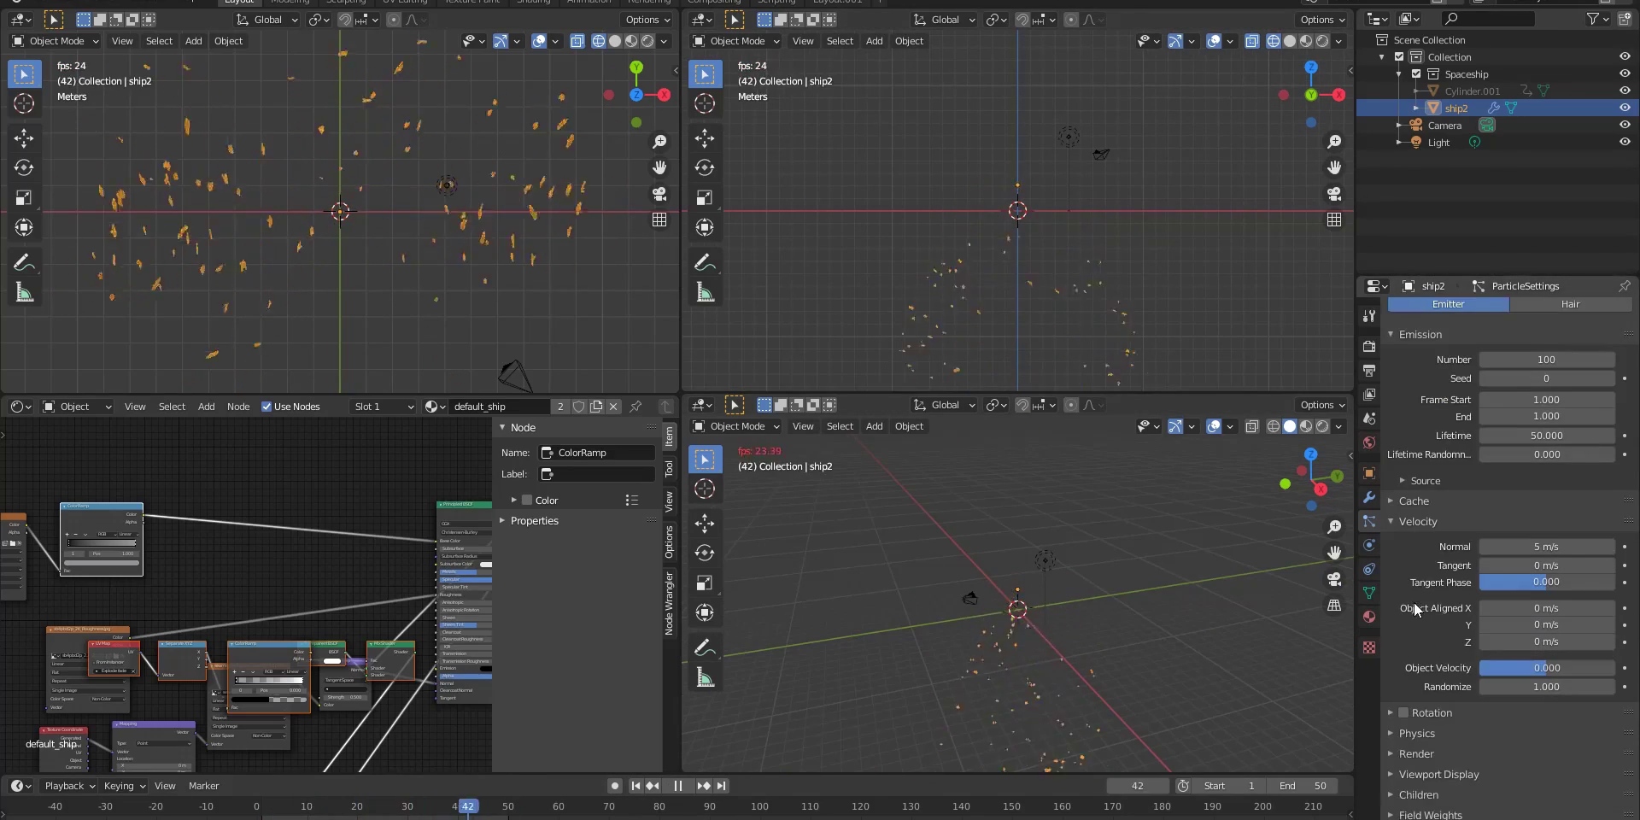
scroll(1520, 649, "down", 2)
left_click_drag(1516, 652, 1546, 652)
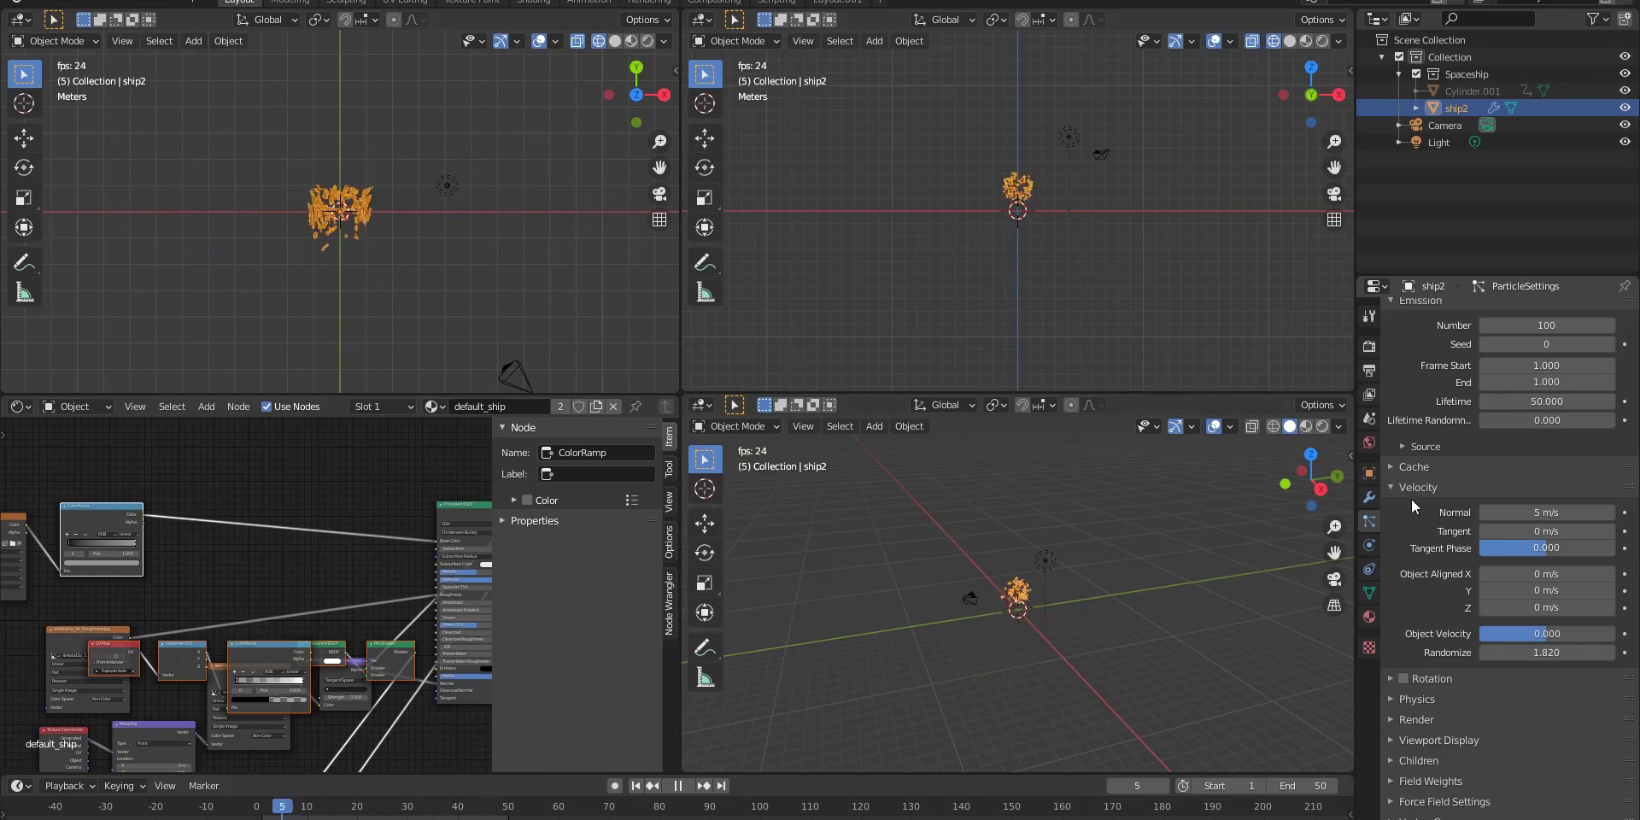
left_click(1413, 466)
Add a Quick Smoke domain around the fragments, scale it up, and play the simulation
key("Escape")
key("F3")
type("qu")
key("Down")
key("Down")
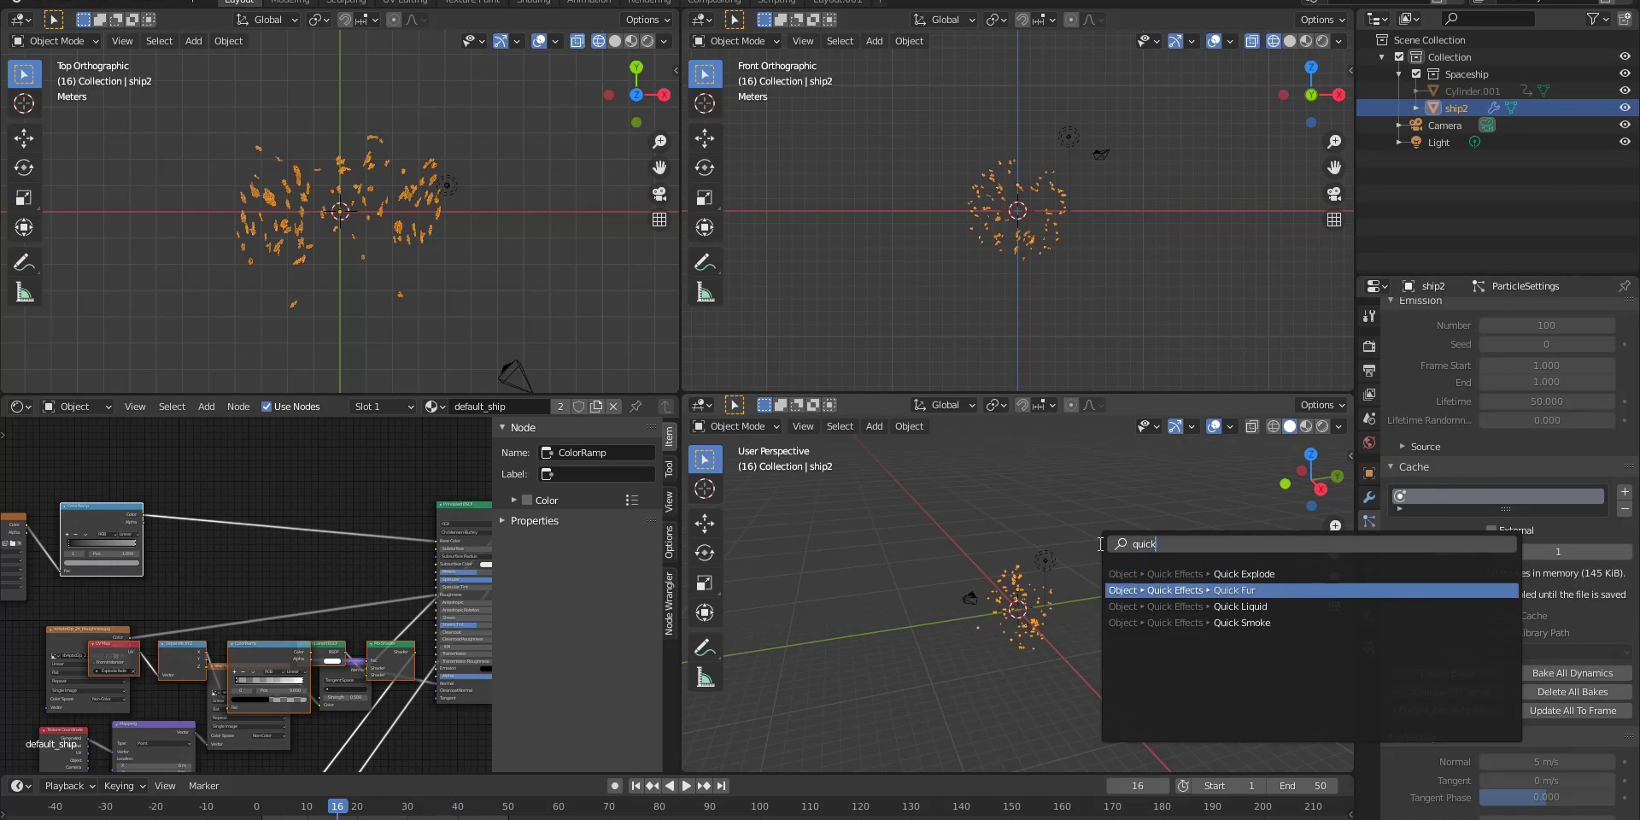
key("Down")
key("Down")
key("Down")
key("Return")
key("s")
left_click(1201, 253)
key("space")
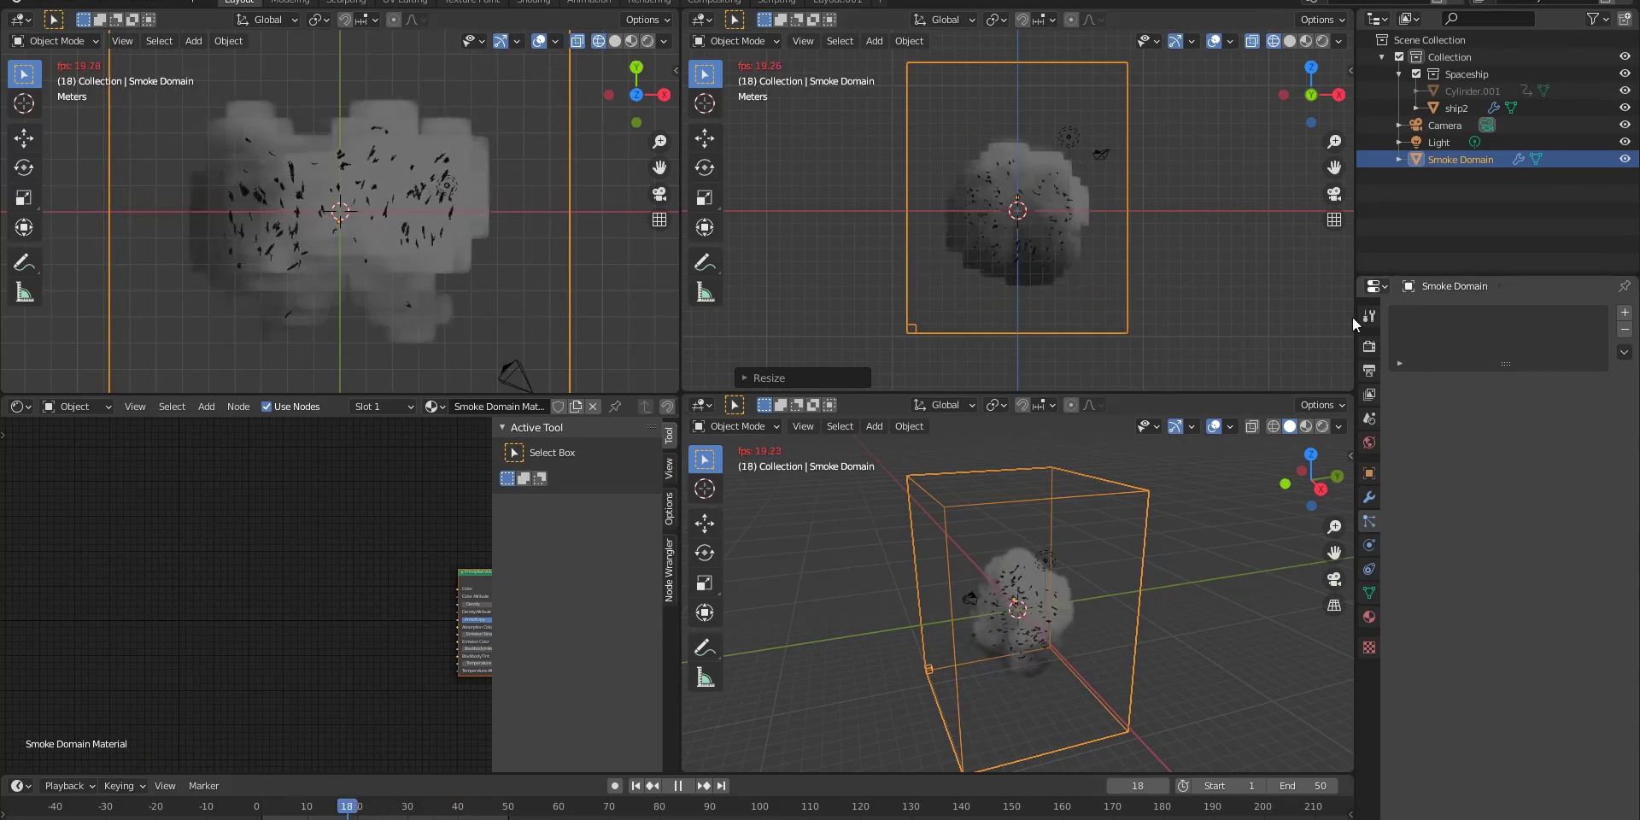
Set the domain Resolution Divisions to 64 and check ship2's Fire + Smoke flow
double_click(1519, 513)
type("64")
key("Return")
left_click(1068, 621)
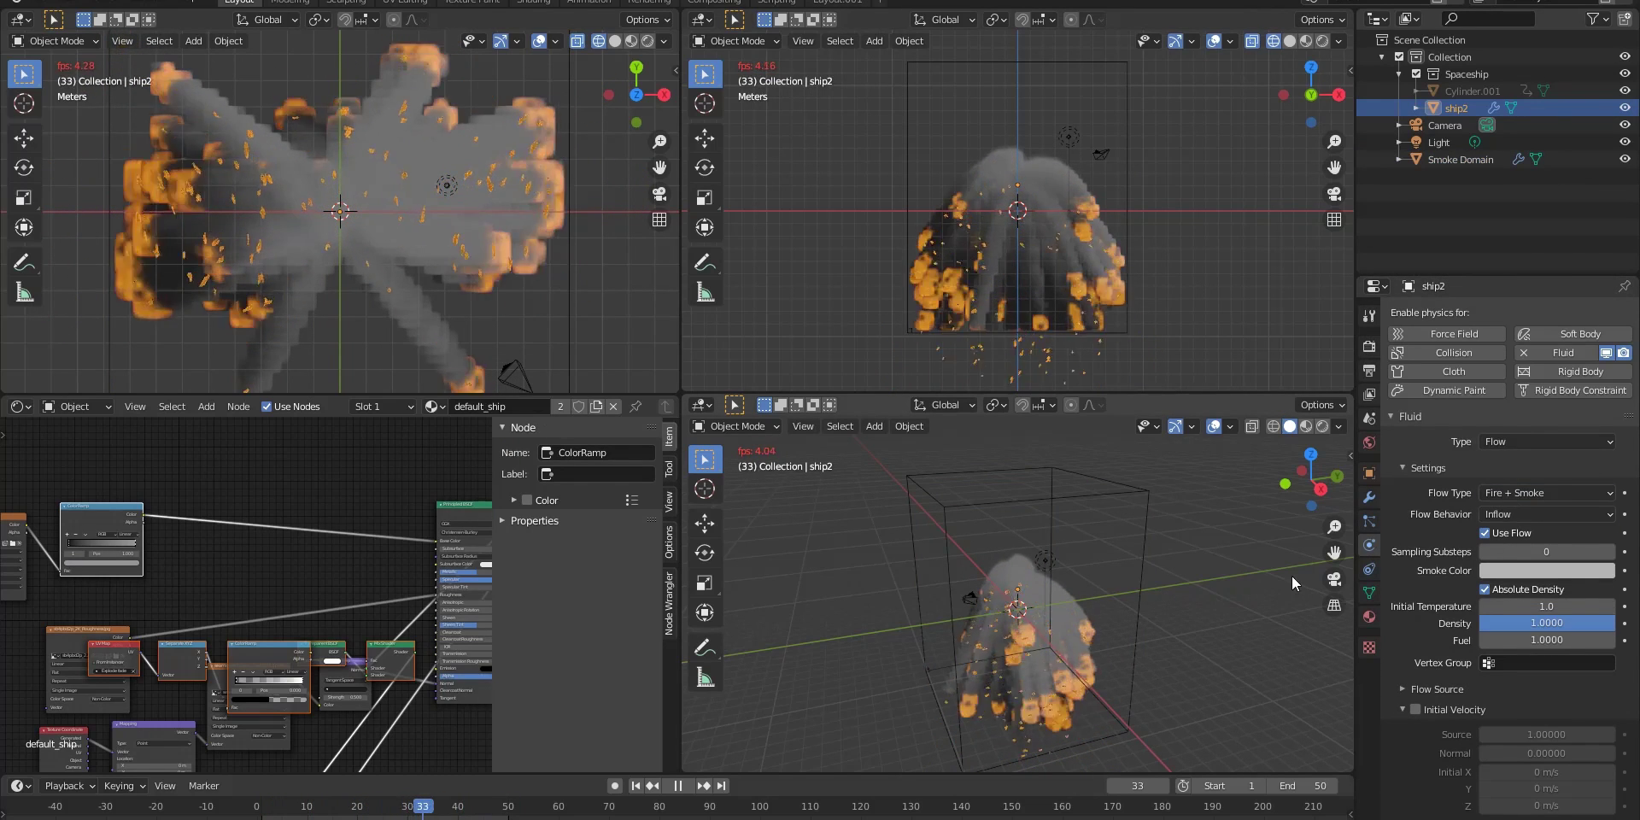
scroll(1414, 726, "down", 1)
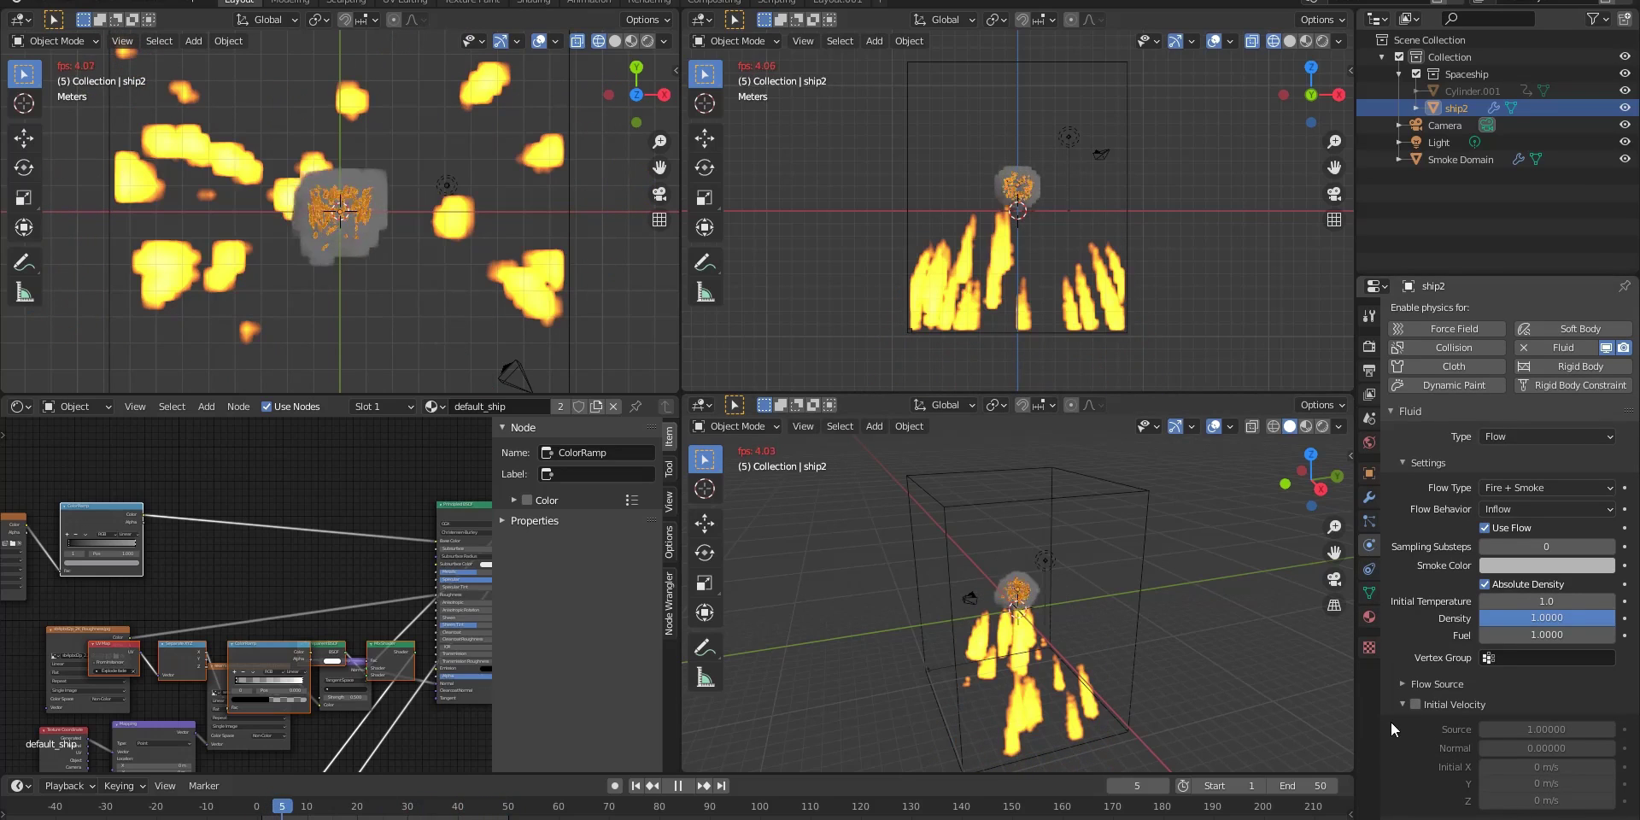
Set the Smoke Domain's Fire Reaction Speed to 4
left_click(1136, 589)
scroll(1503, 632, "down", 4)
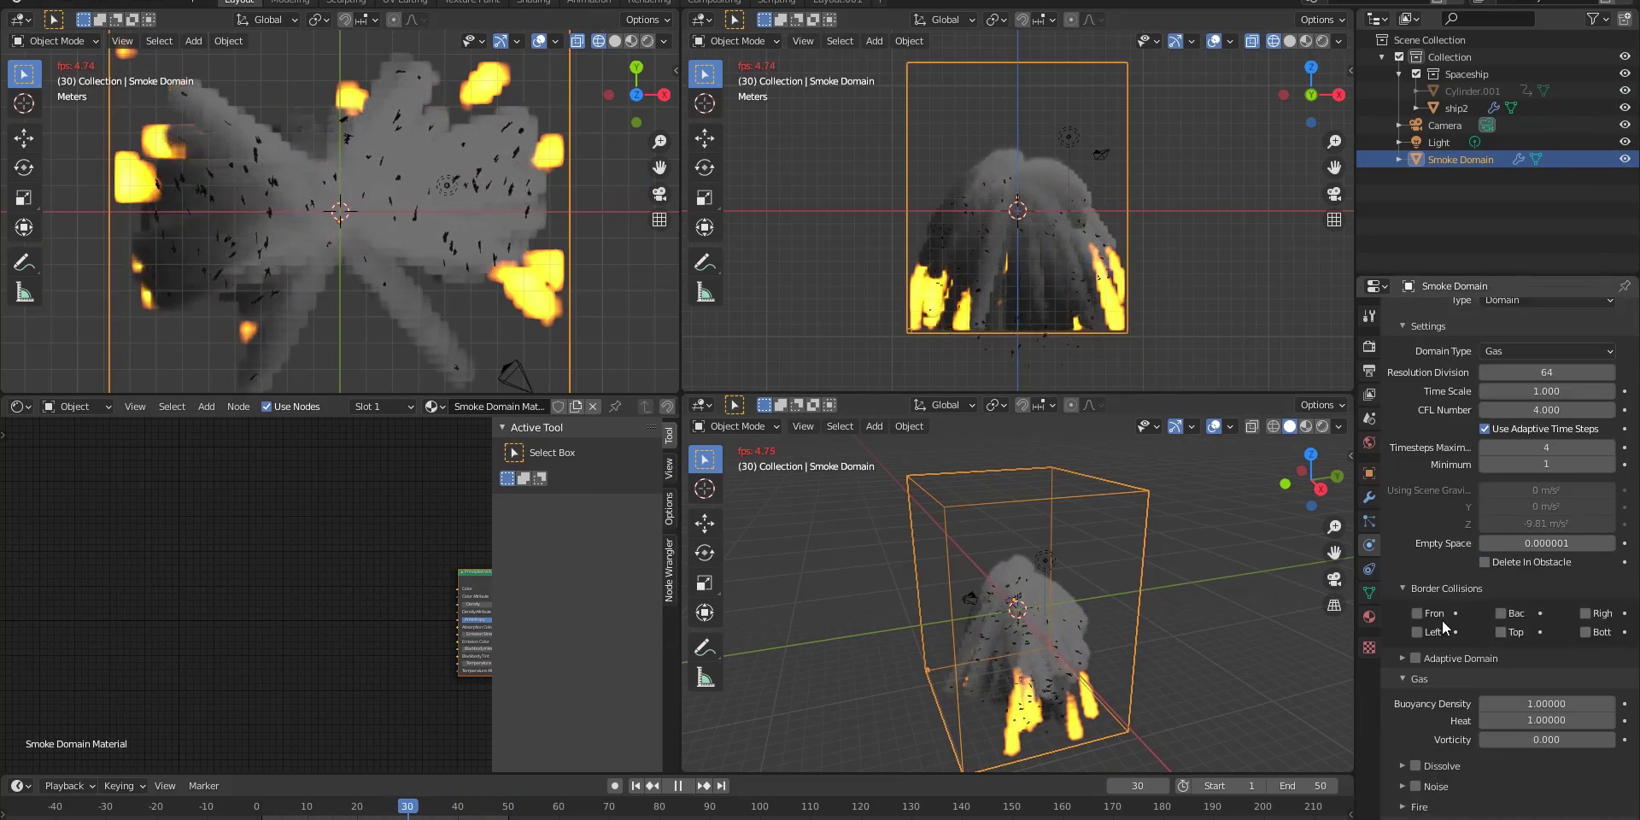
scroll(1520, 658, "down", 4)
scroll(1537, 675, "down", 3)
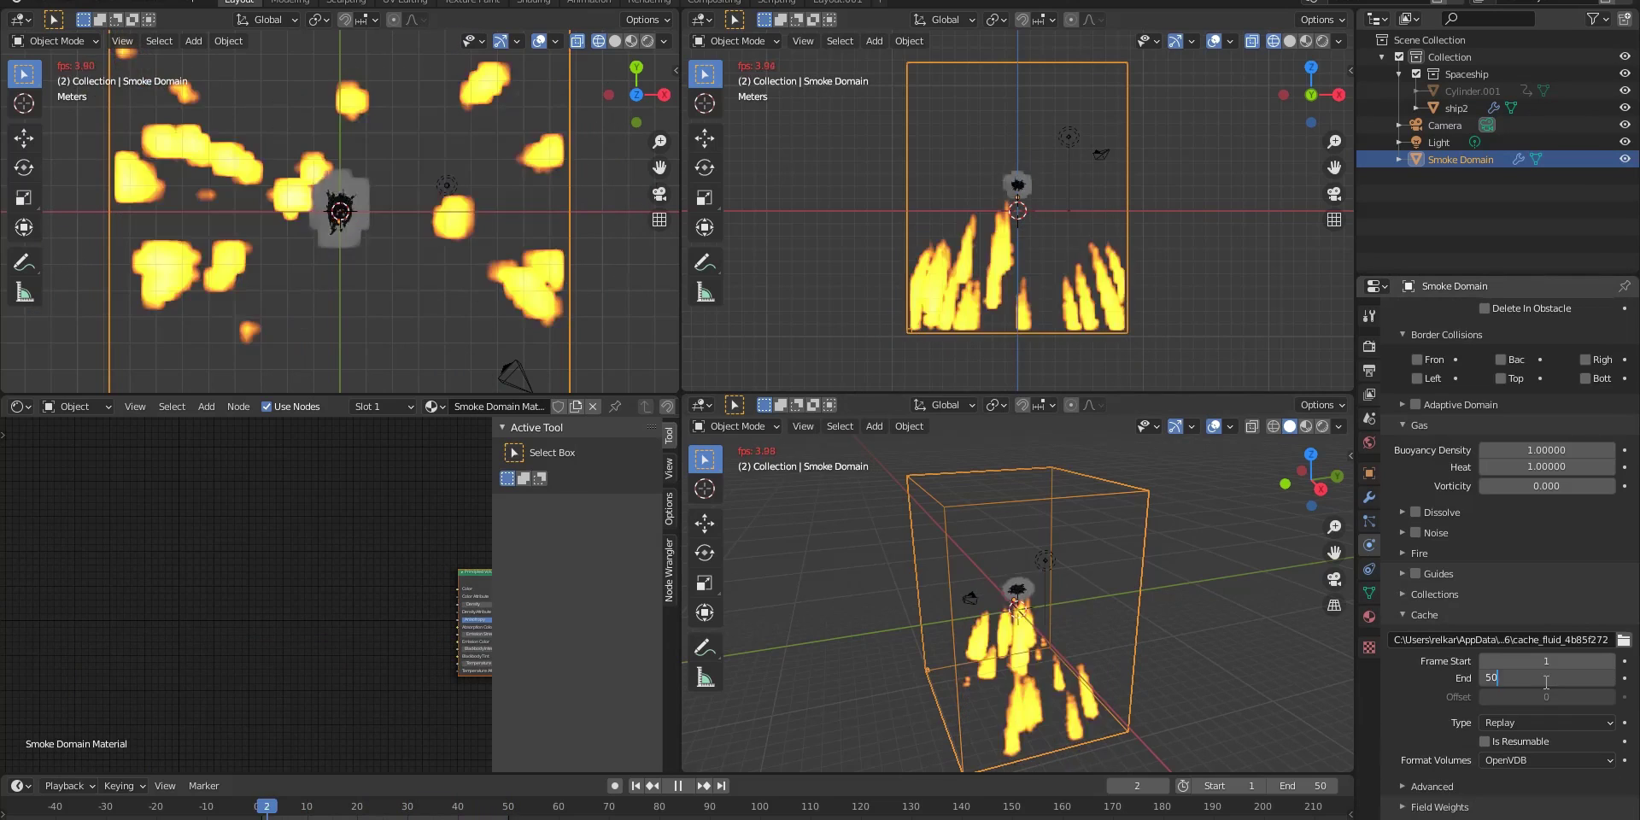
scroll(1418, 479, "up", 2)
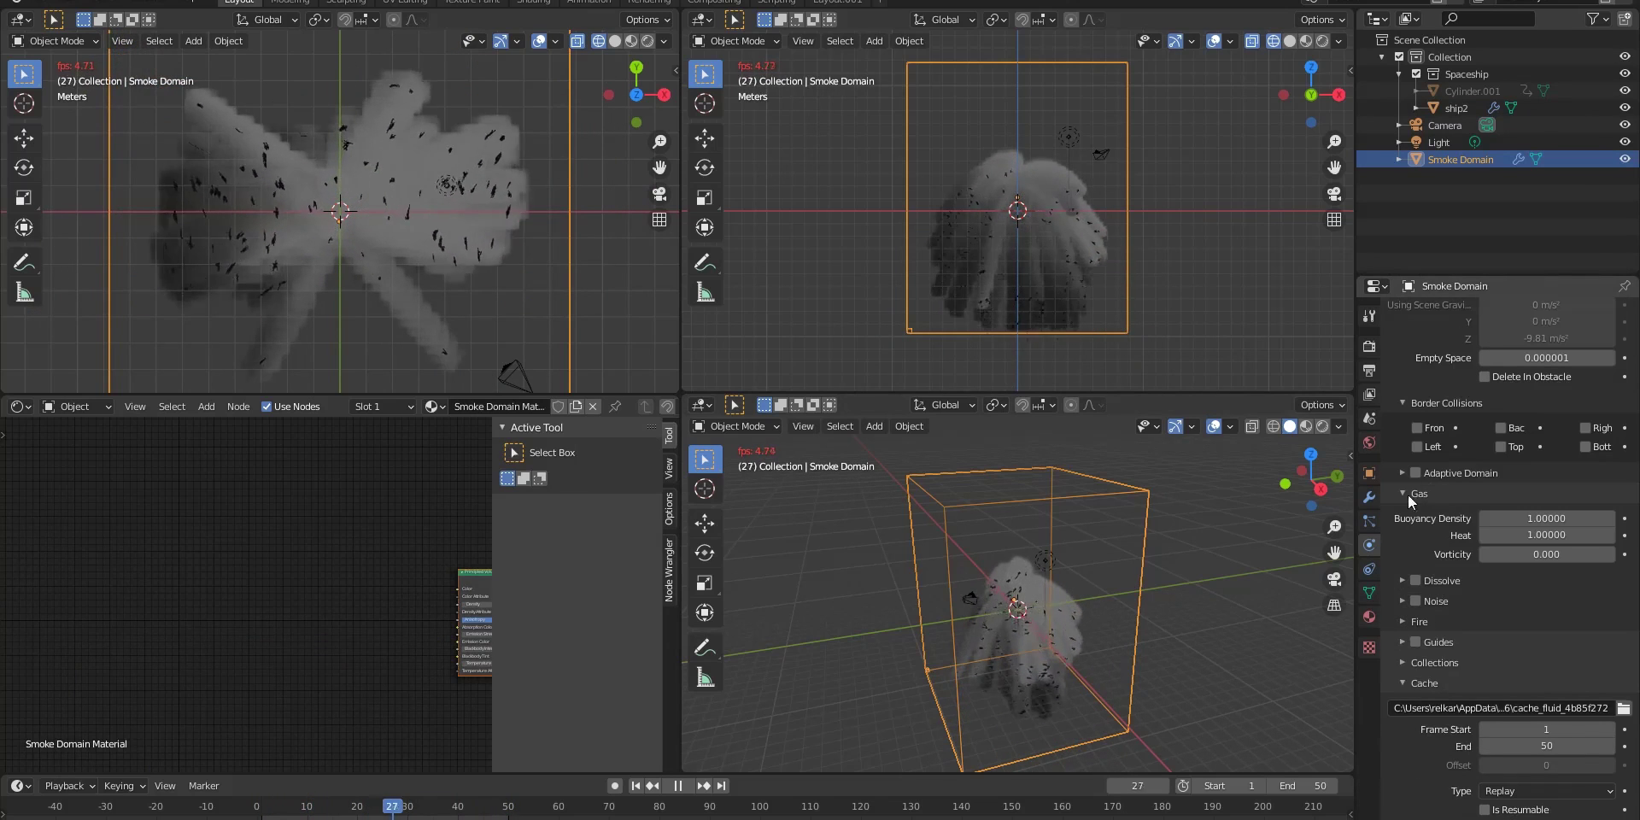
left_click(1420, 621)
left_click(1551, 646)
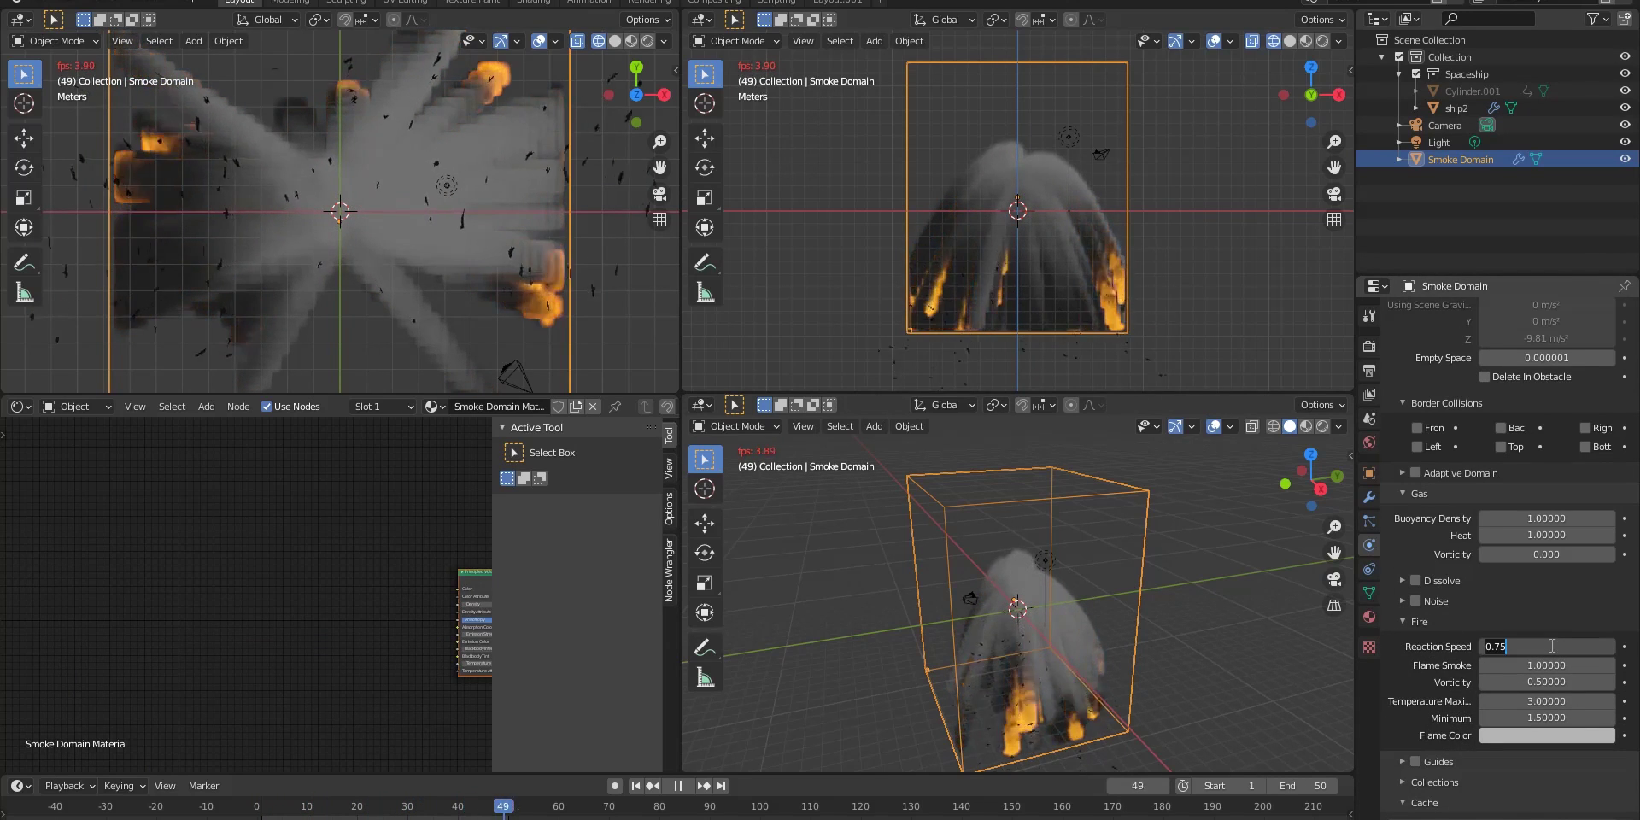
key("BackSpace")
key("BackSpace")
key("BackSpace")
type("4")
key("Return")
Set Flame Smoke to 6 and replay the simulation to check the flames
key("space")
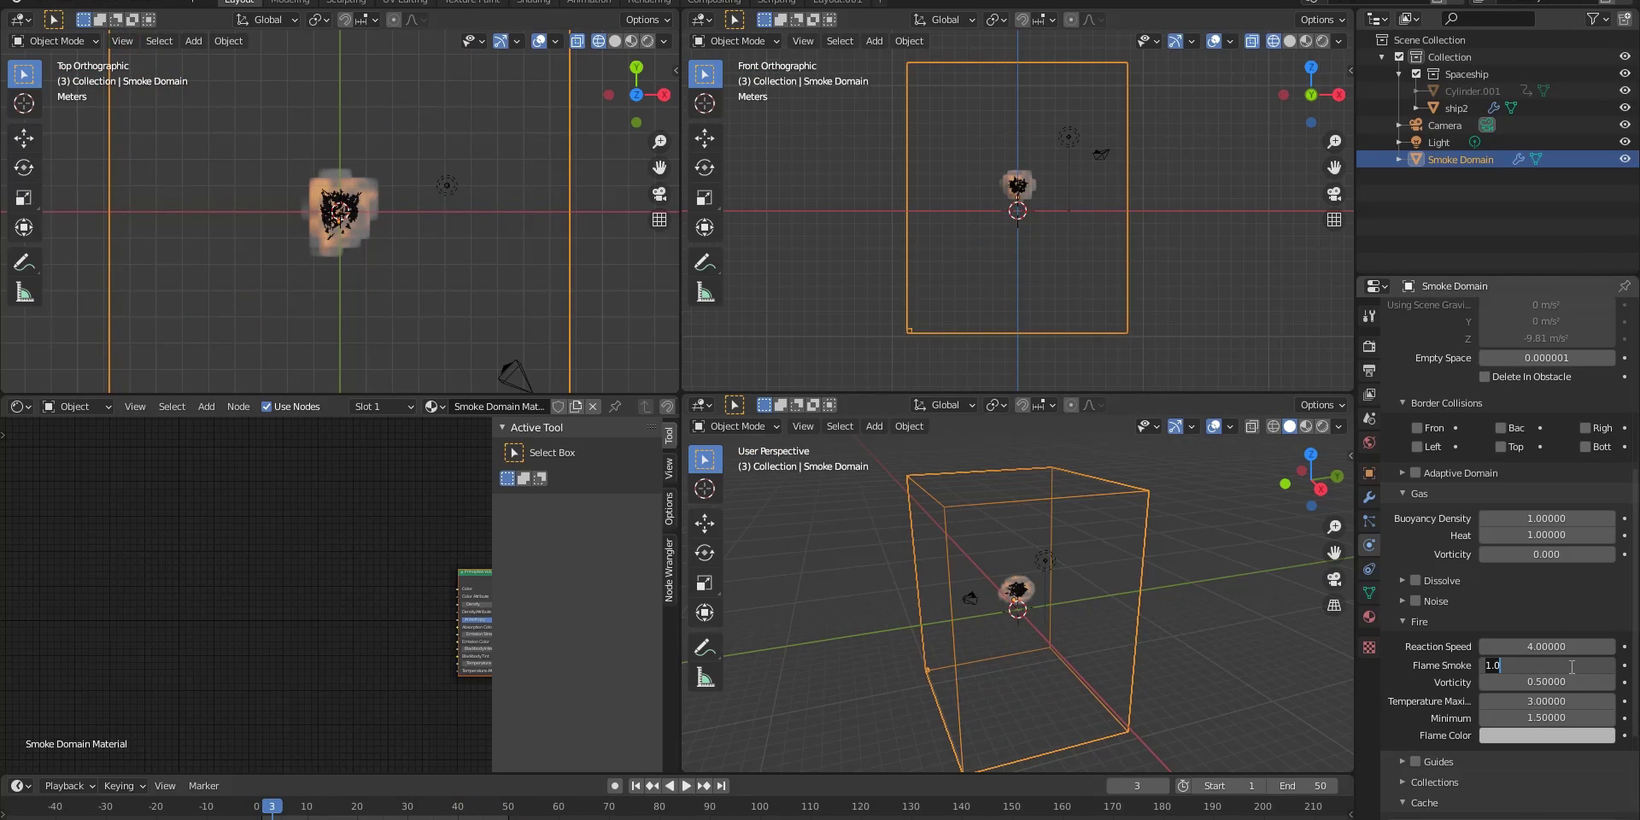
type("6")
key("Return")
key("space")
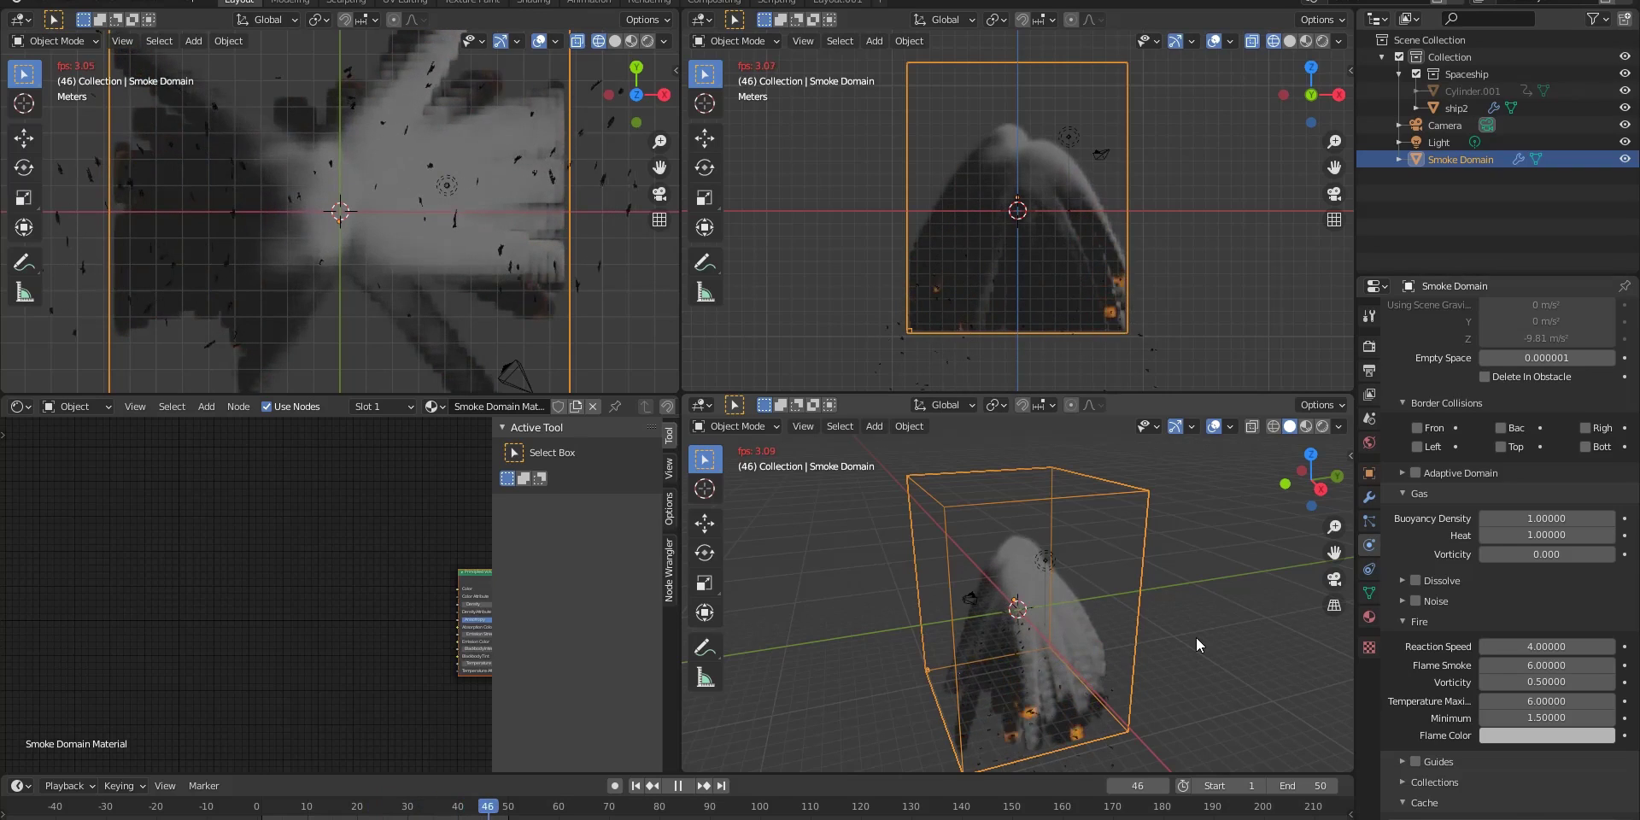
key("Escape")
Raise the domain Resolution Divisions to 128 and test-play the smoke
scroll(1439, 592, "up", 10)
left_click(1546, 513)
type("128")
key("Return")
key("space")
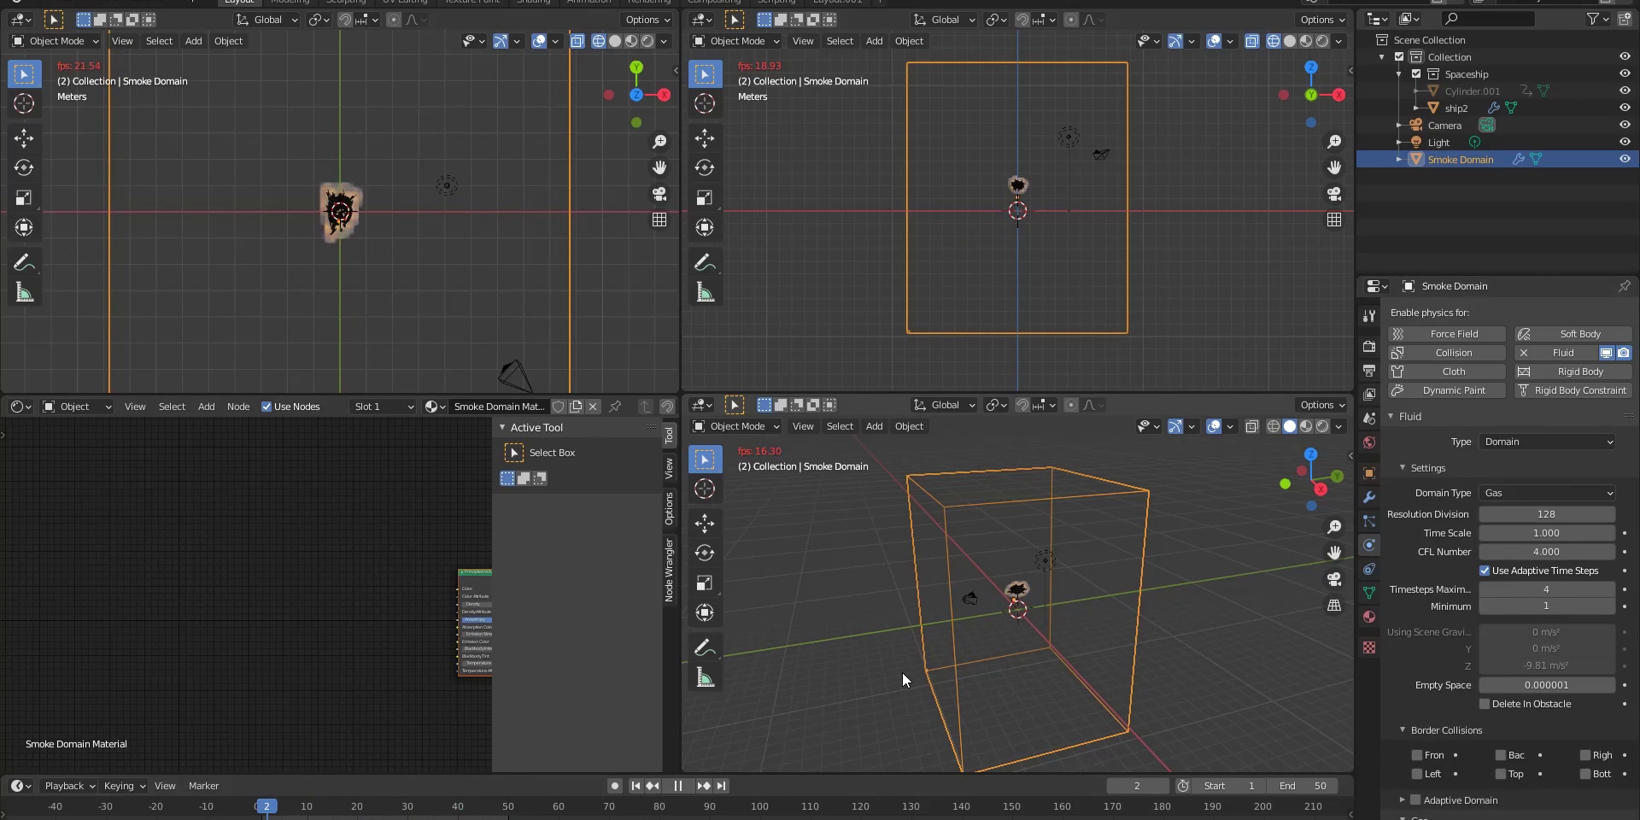
key("space")
Enable Noise, set Cache Type to All, and bake the whole fluid simulation
scroll(1440, 658, "down", 5)
scroll(1440, 659, "down", 3)
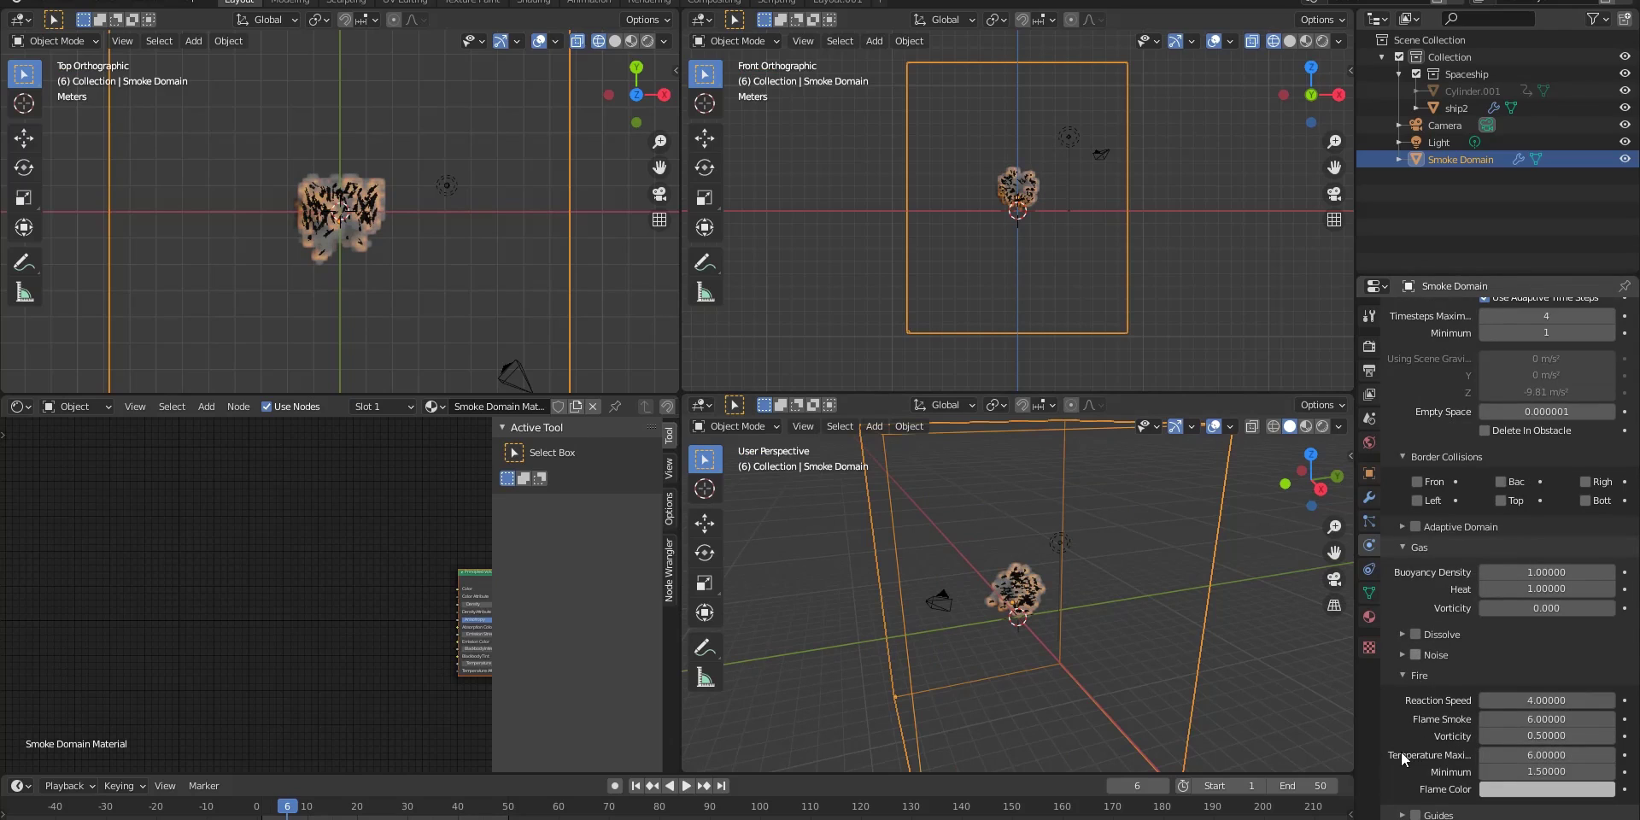
left_click(1415, 654)
scroll(1405, 718, "down", 7)
left_click(1504, 724)
left_click(1510, 784)
scroll(1422, 726, "down", 1)
left_click(1454, 765)
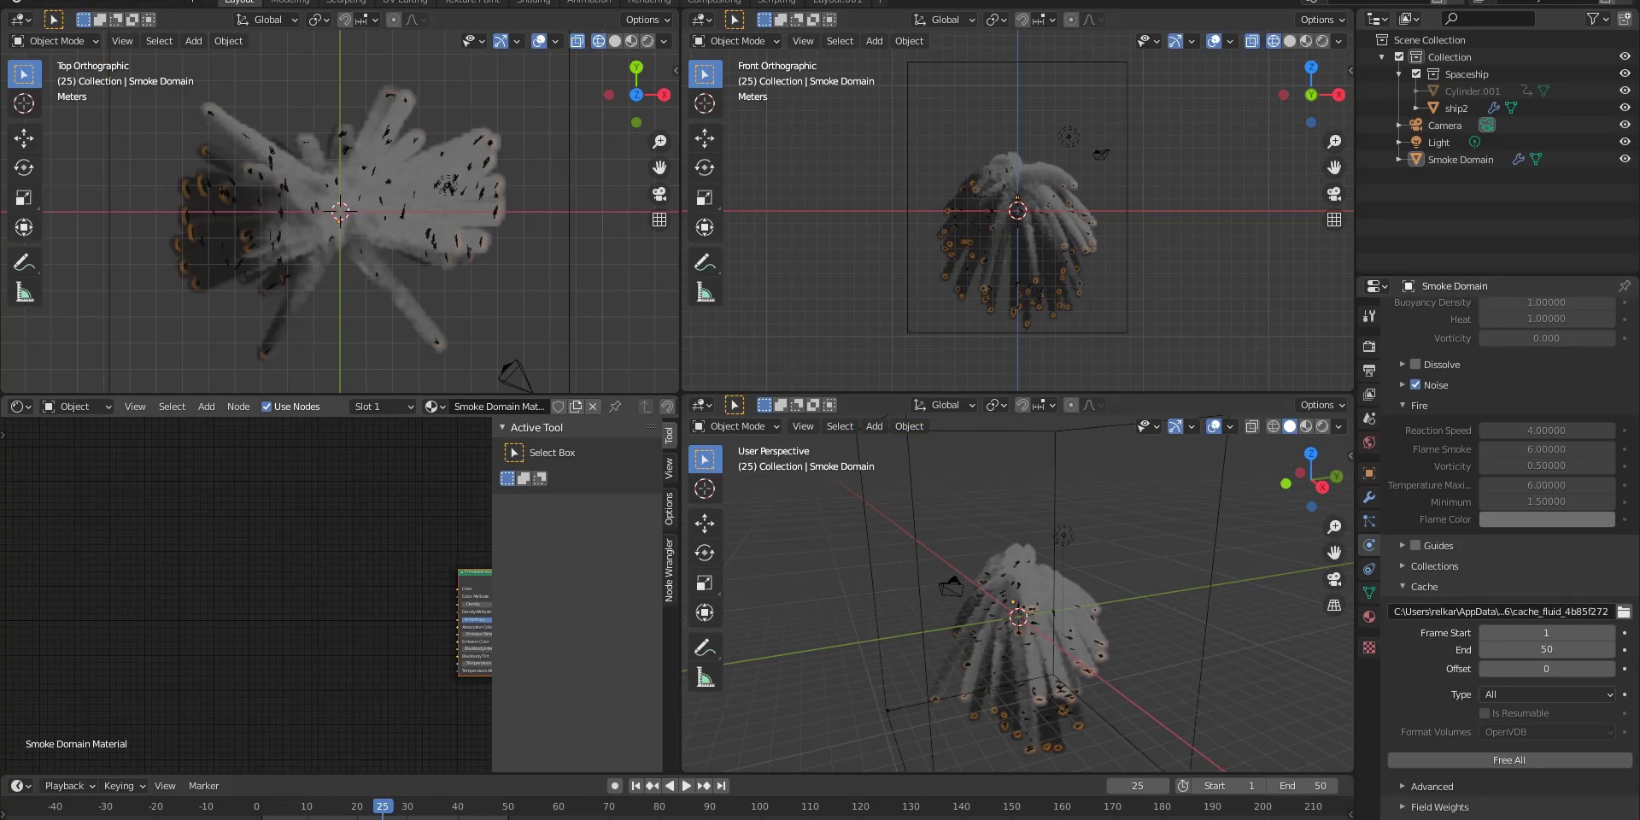
Switch to Rendered shading and enable Volumetric Shadows in the Eevee render settings
mouse_move(1256, 726)
middle_mouse_down()
mouse_move(907, 700)
mouse_move(1078, 715)
mouse_move(1252, 699)
middle_mouse_up()
left_click(1322, 426)
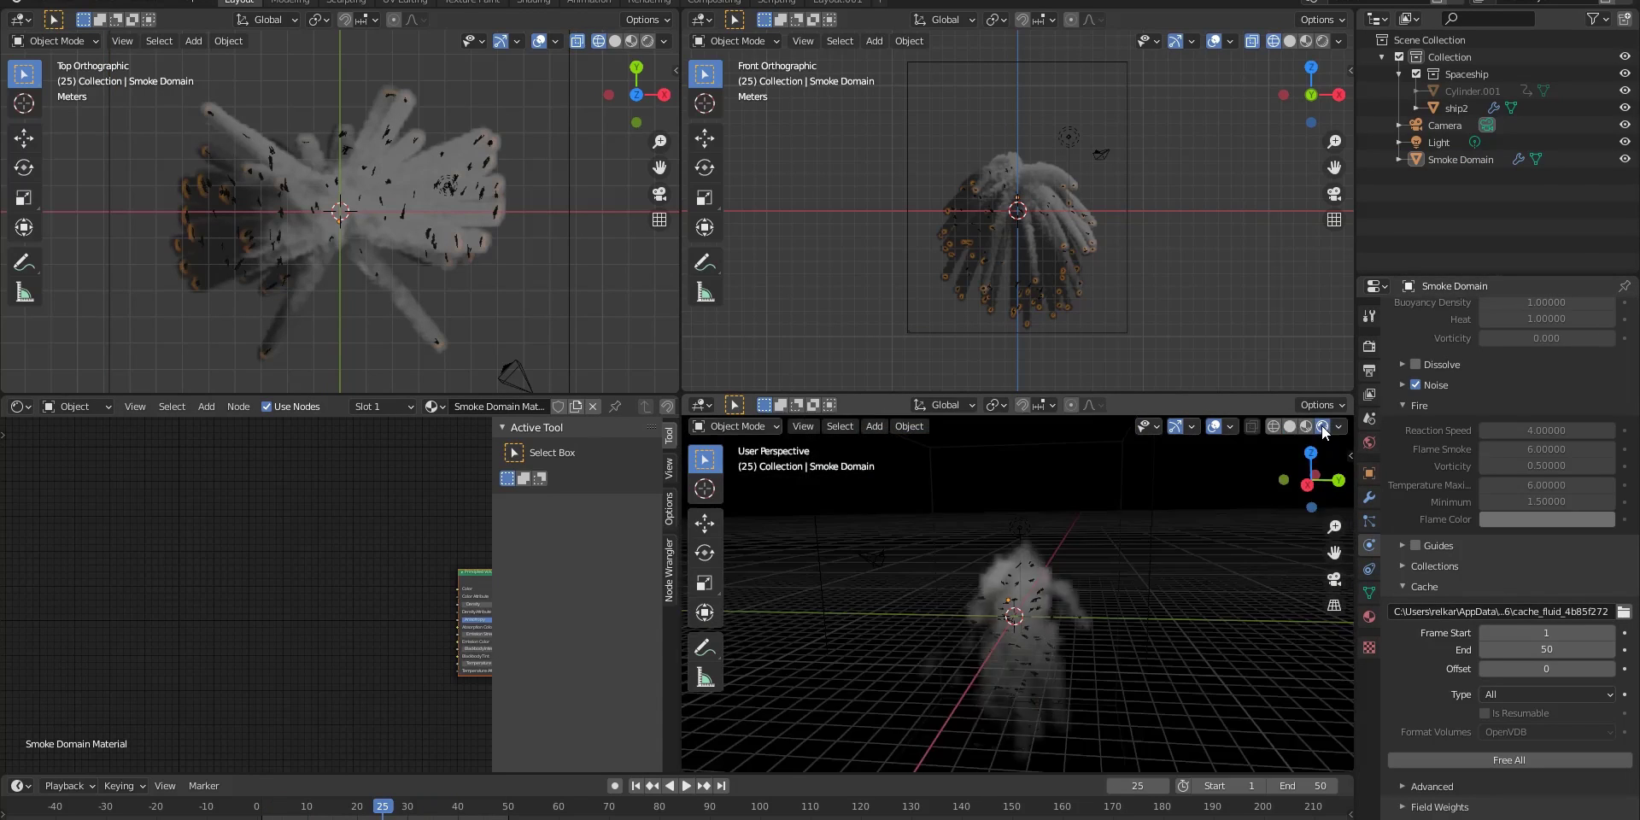
left_click(1369, 345)
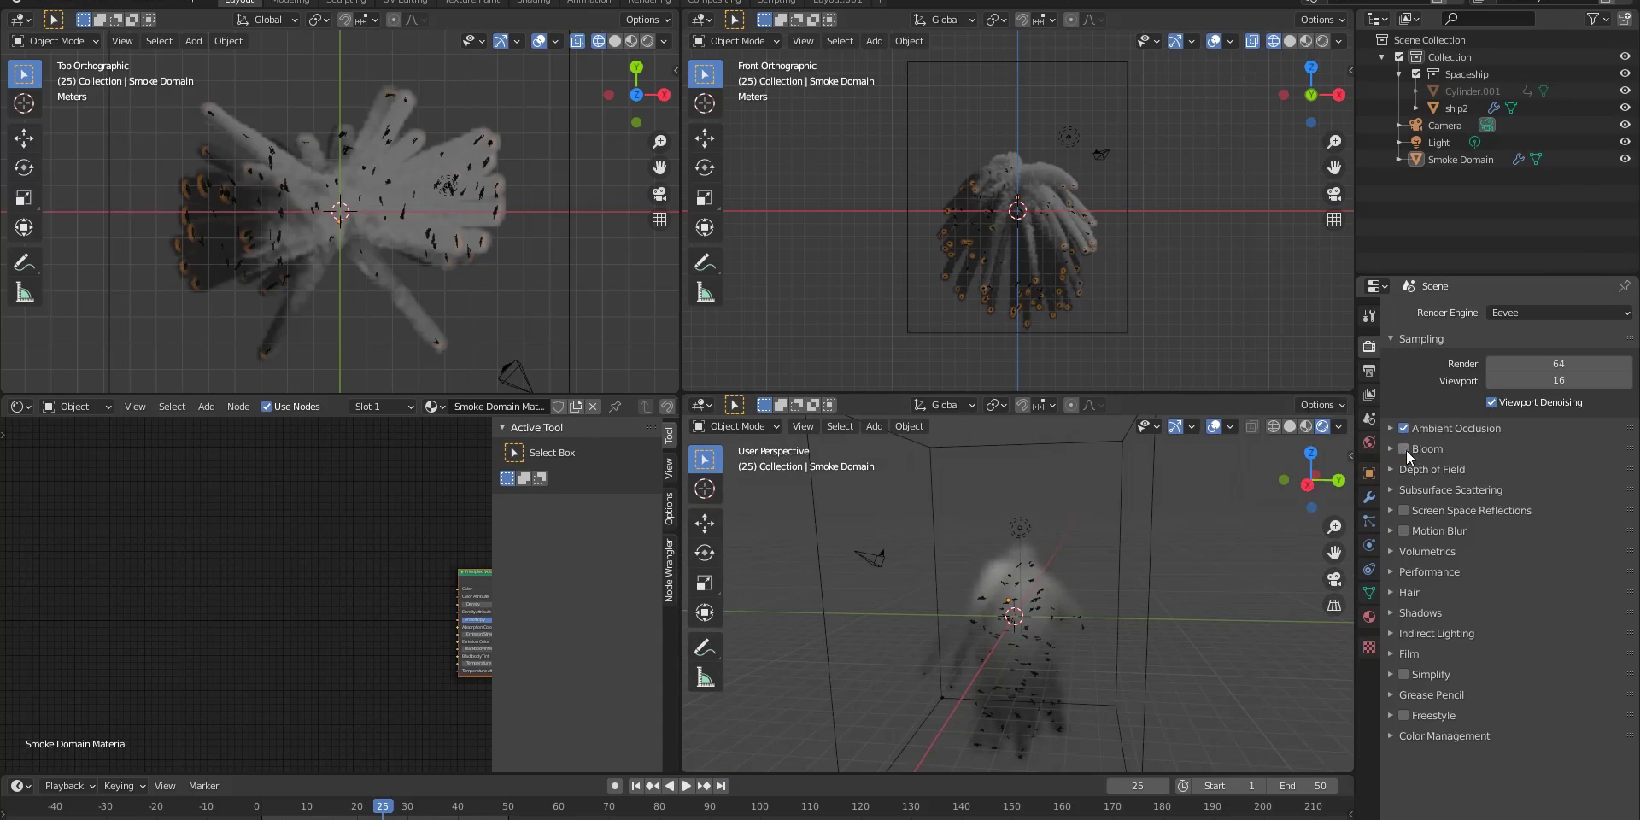
left_click(1403, 541)
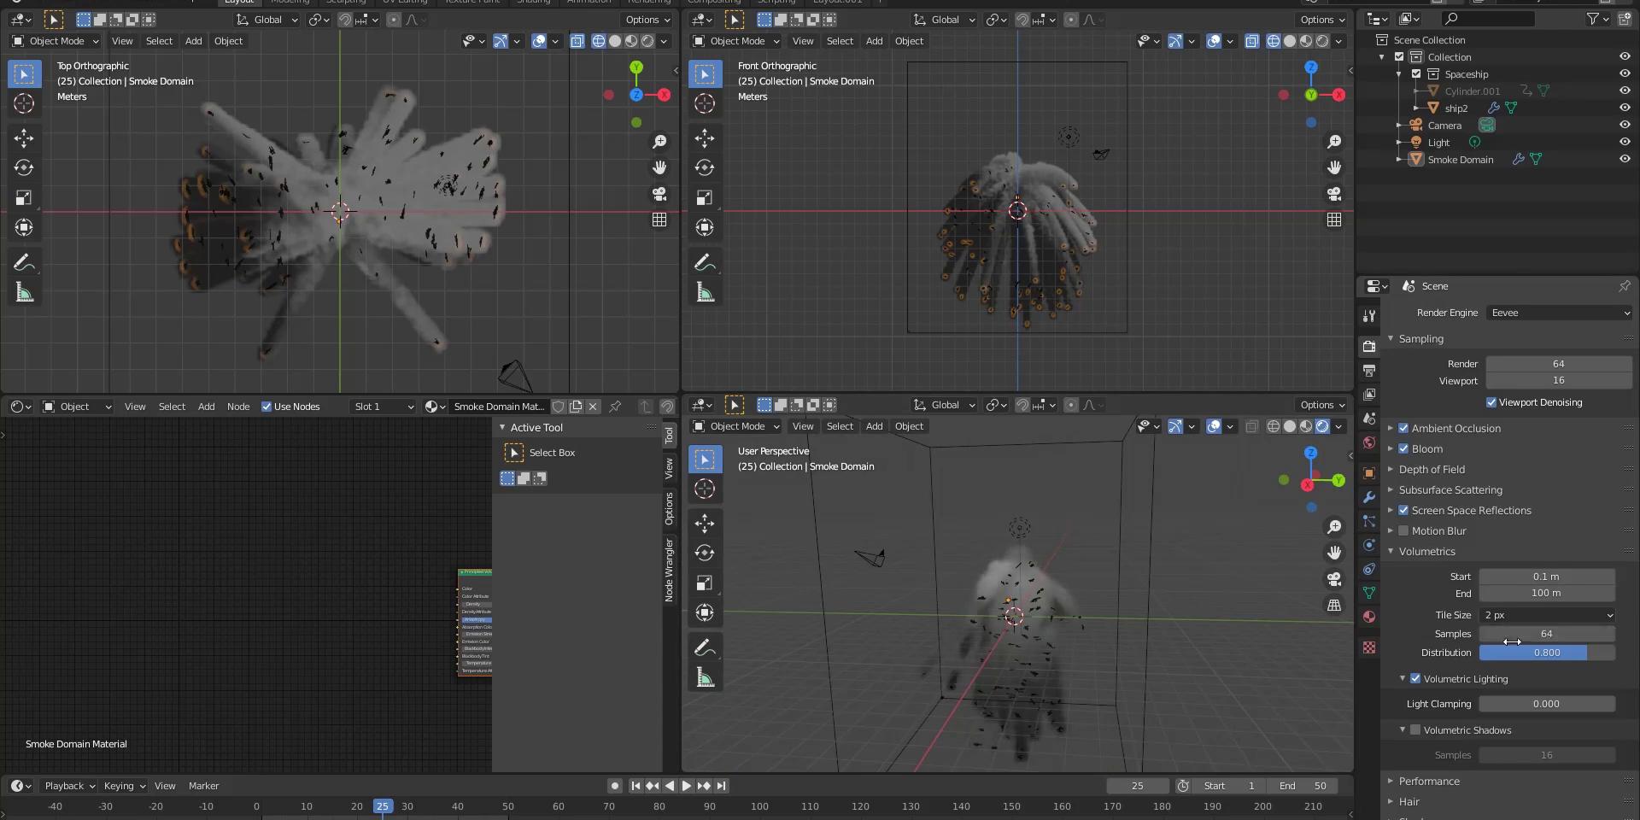
left_click(1415, 730)
Set the Shadows cube size to 1024 px
scroll(1412, 573, "down", 4)
left_click(1436, 704)
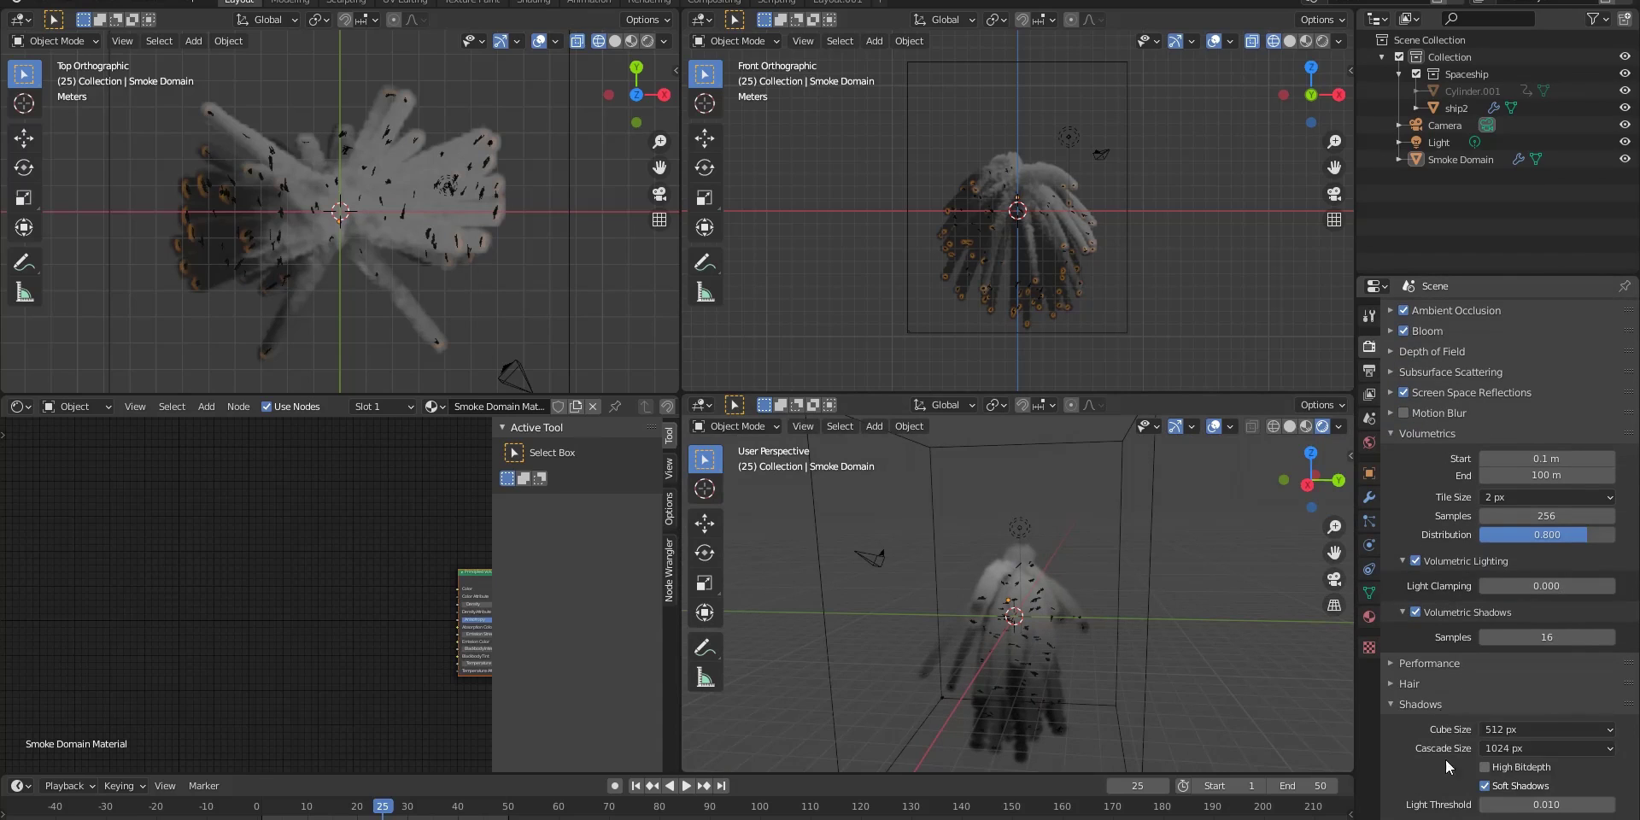
left_click(1511, 730)
left_click(1525, 637)
scroll(1443, 762, "up", 2)
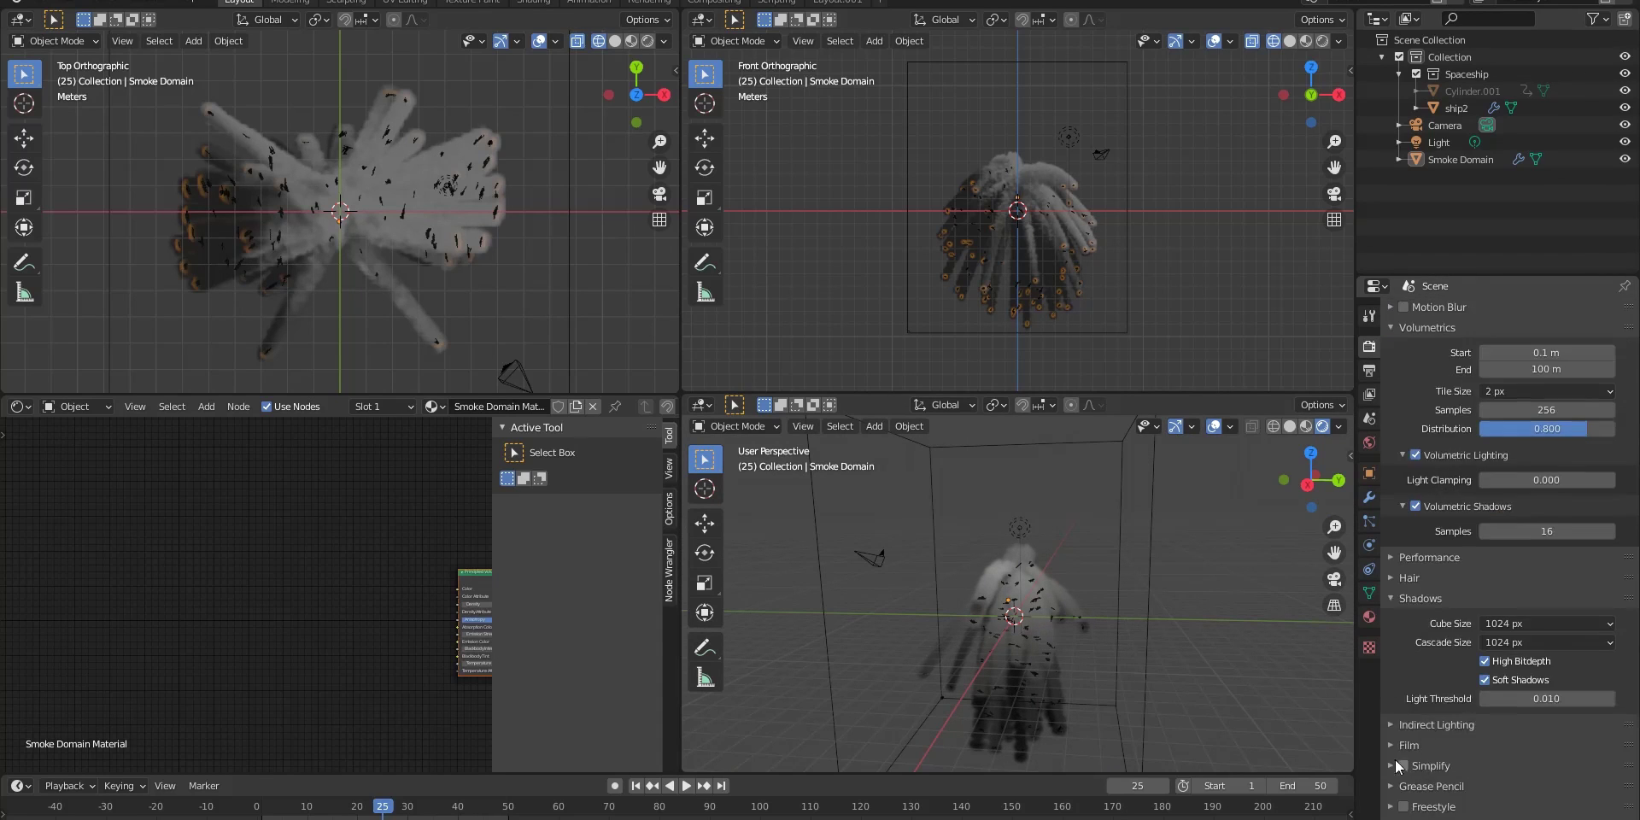
scroll(1396, 760, "up", 2)
left_click(1392, 429)
left_click(1390, 428)
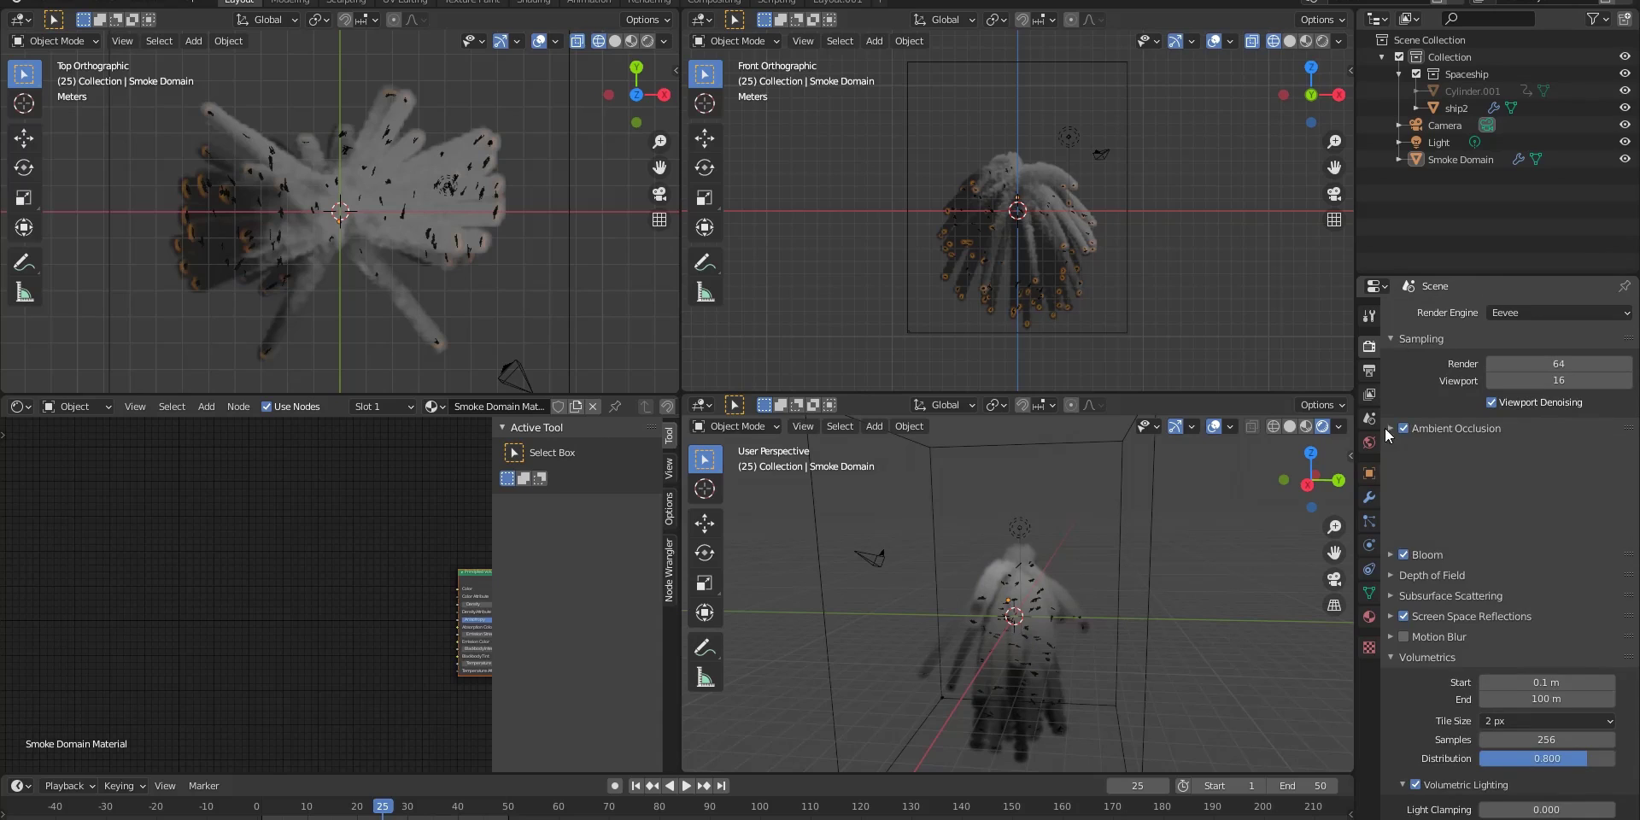
Delete the default light and hide overlays for a clean rendered preview
middle_click_drag(1110, 617, 1074, 622)
left_click(1036, 534)
key("Delete")
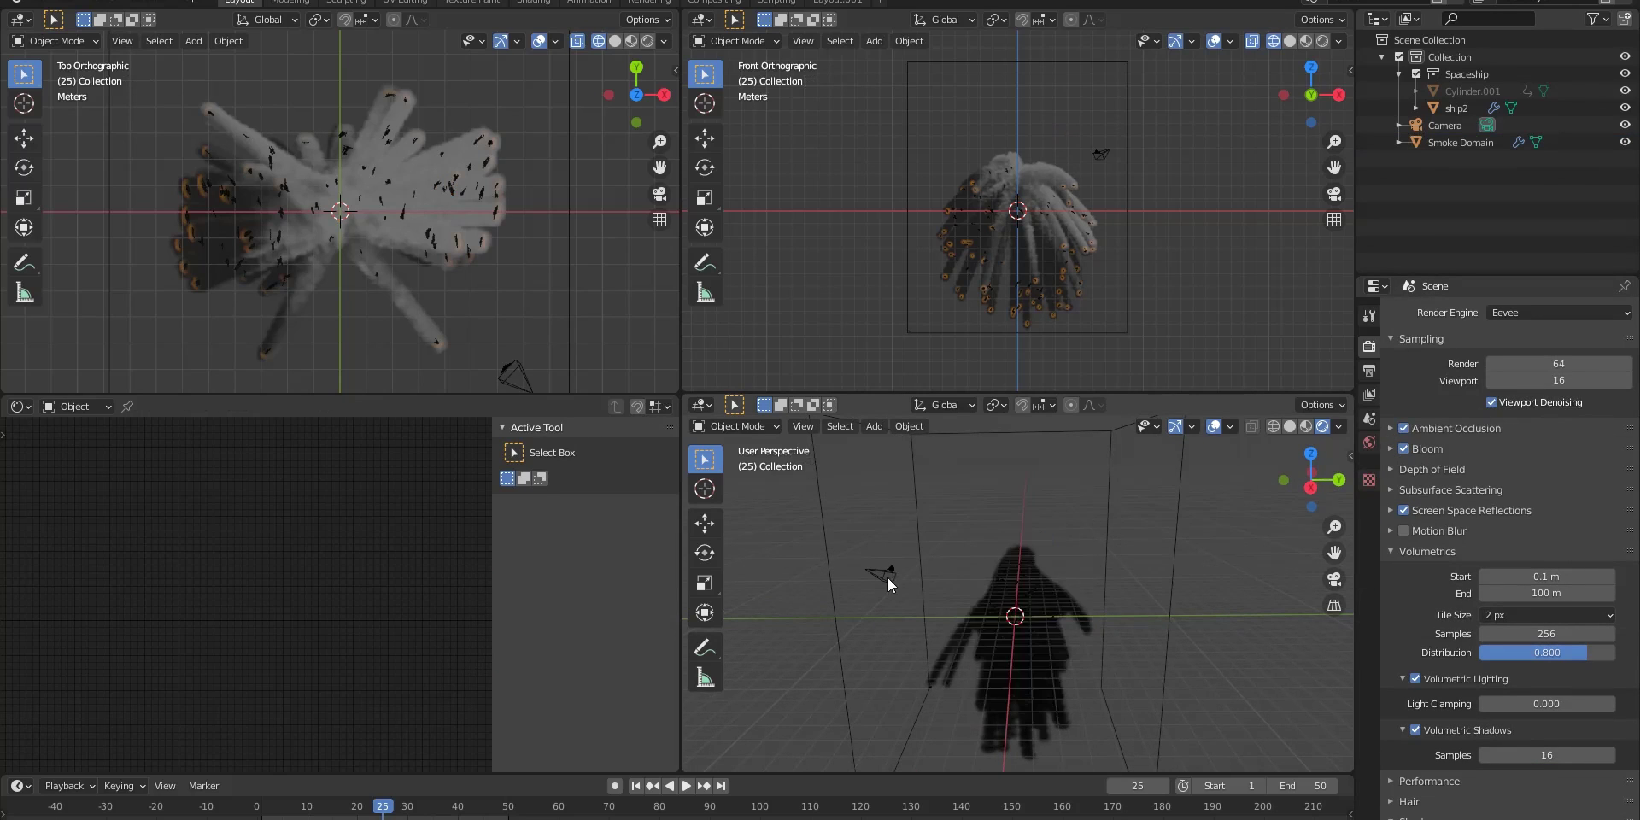
middle_click_drag(1104, 561, 1136, 512)
left_click(1216, 429)
Open the World background colour settings
middle_click_drag(1158, 562, 1219, 530)
left_click(1370, 442)
left_click(1550, 424)
scroll(564, 239, "down", 2)
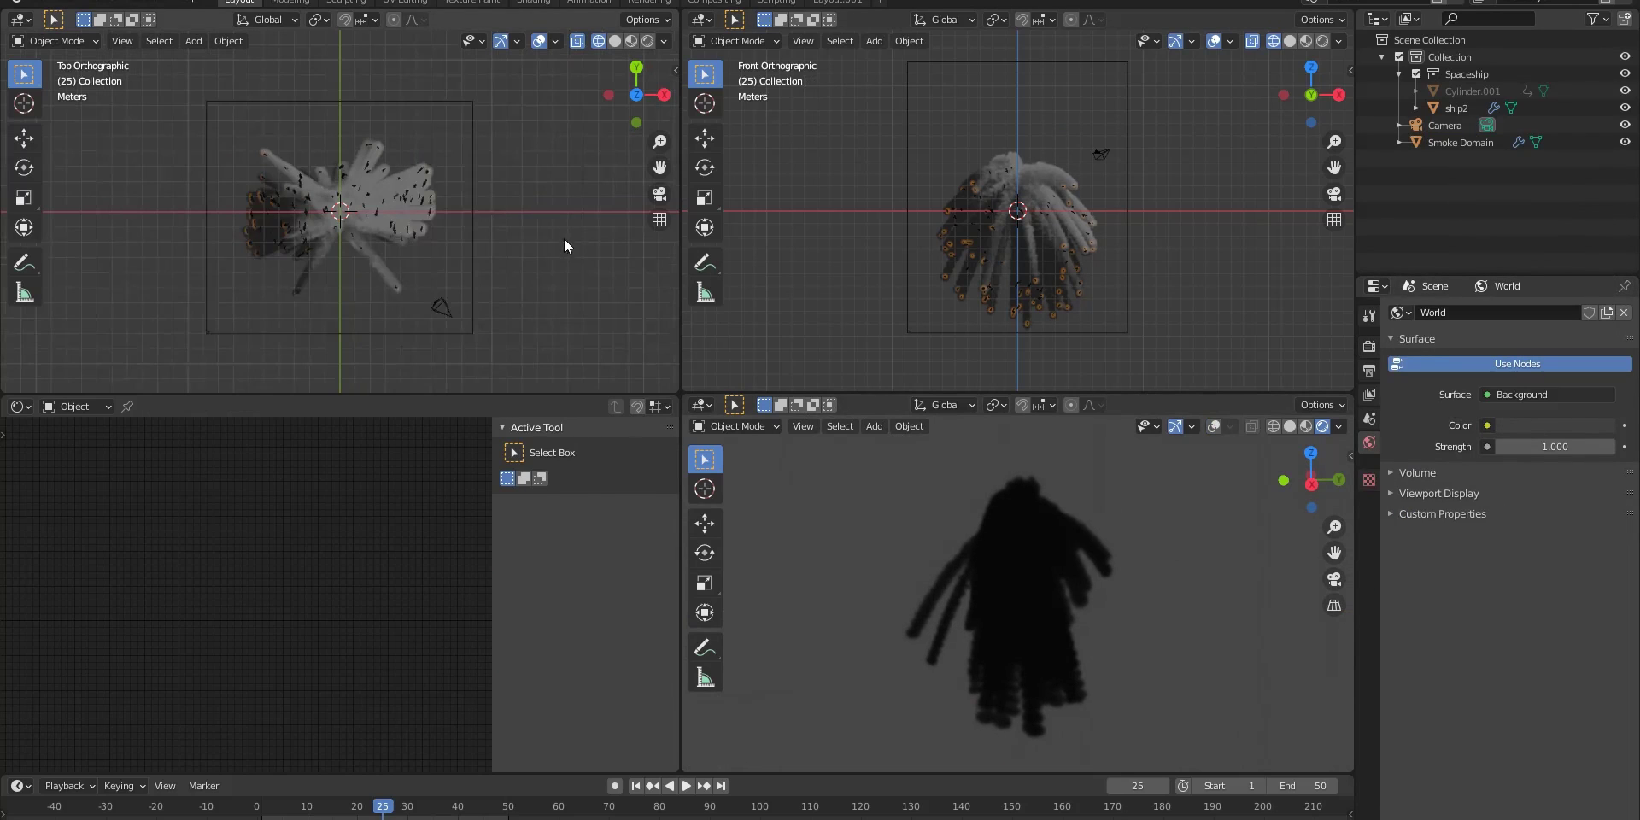
scroll(557, 249, "down", 1)
key("shift+a")
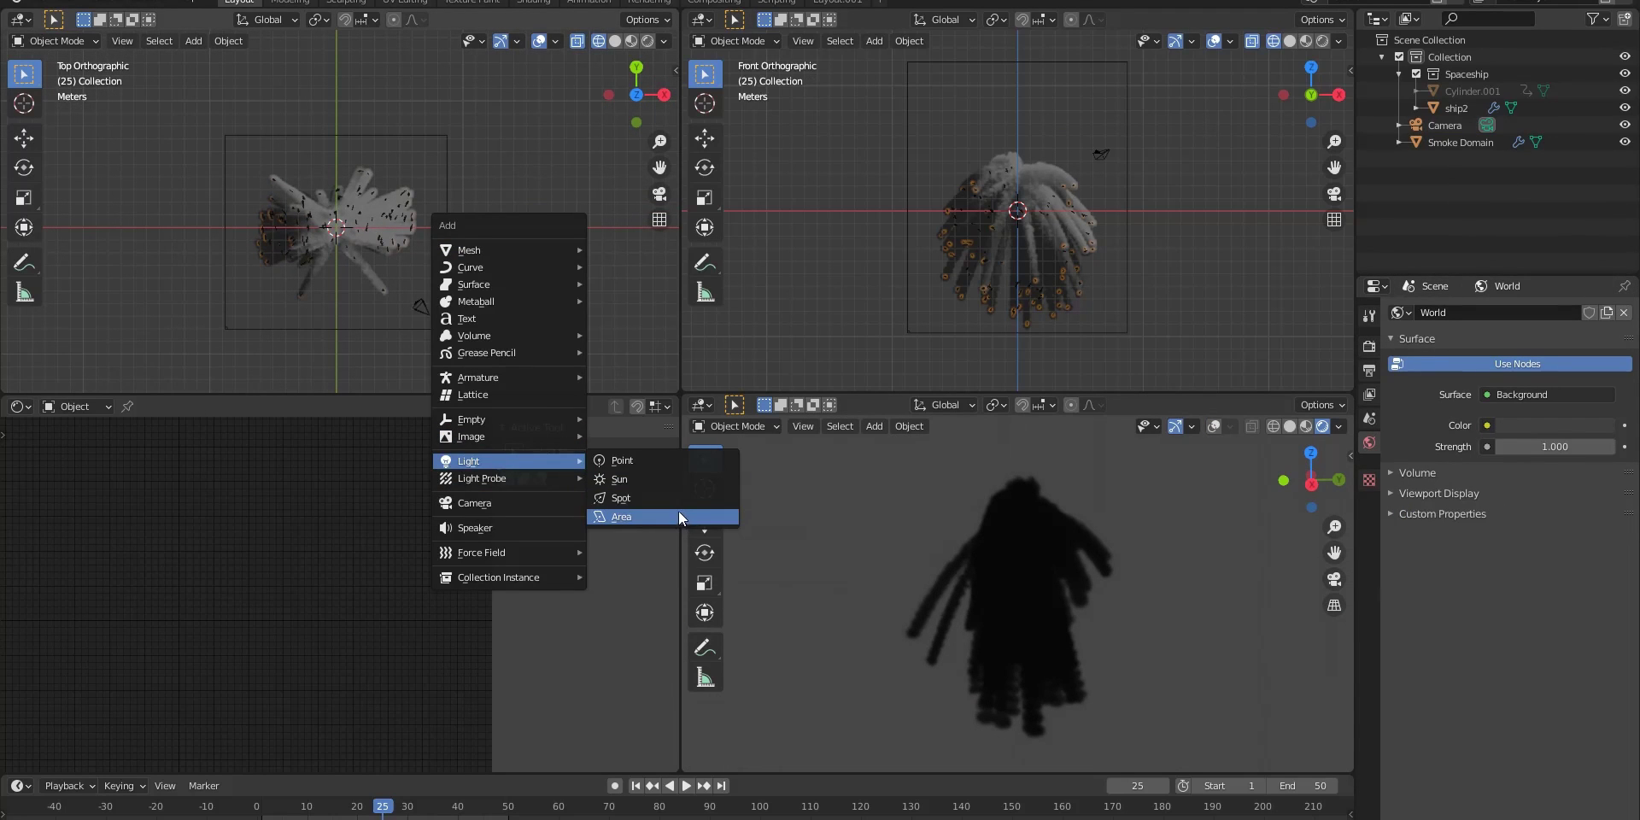
Add an area light, enlarge it, tilt it on X, and move it along Y
left_click(678, 511)
key("s")
left_click(487, 290)
key("r")
key("x")
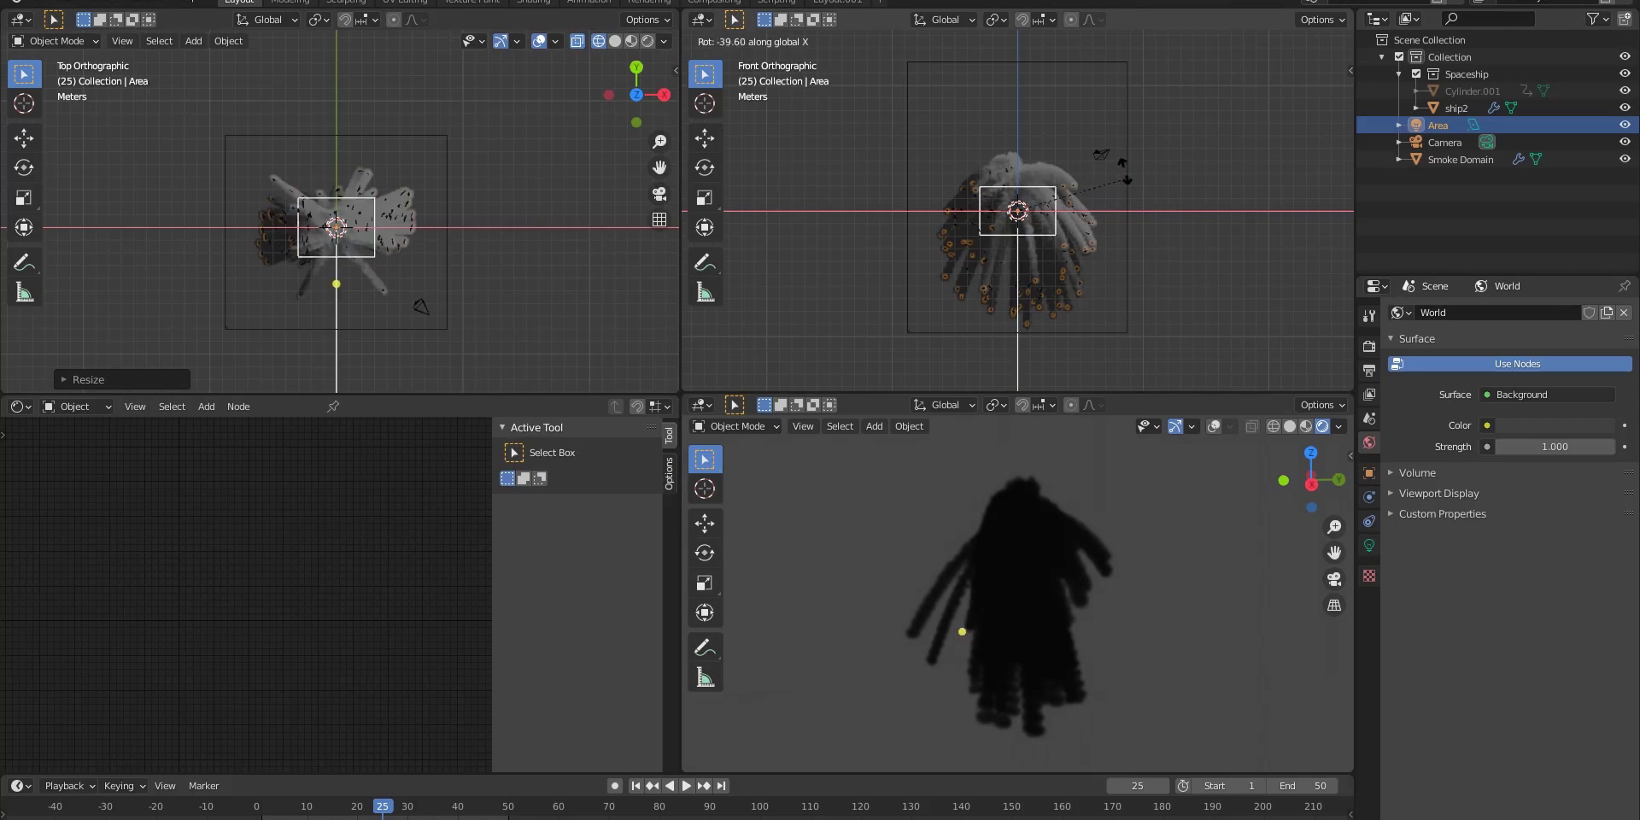
left_click(1124, 132)
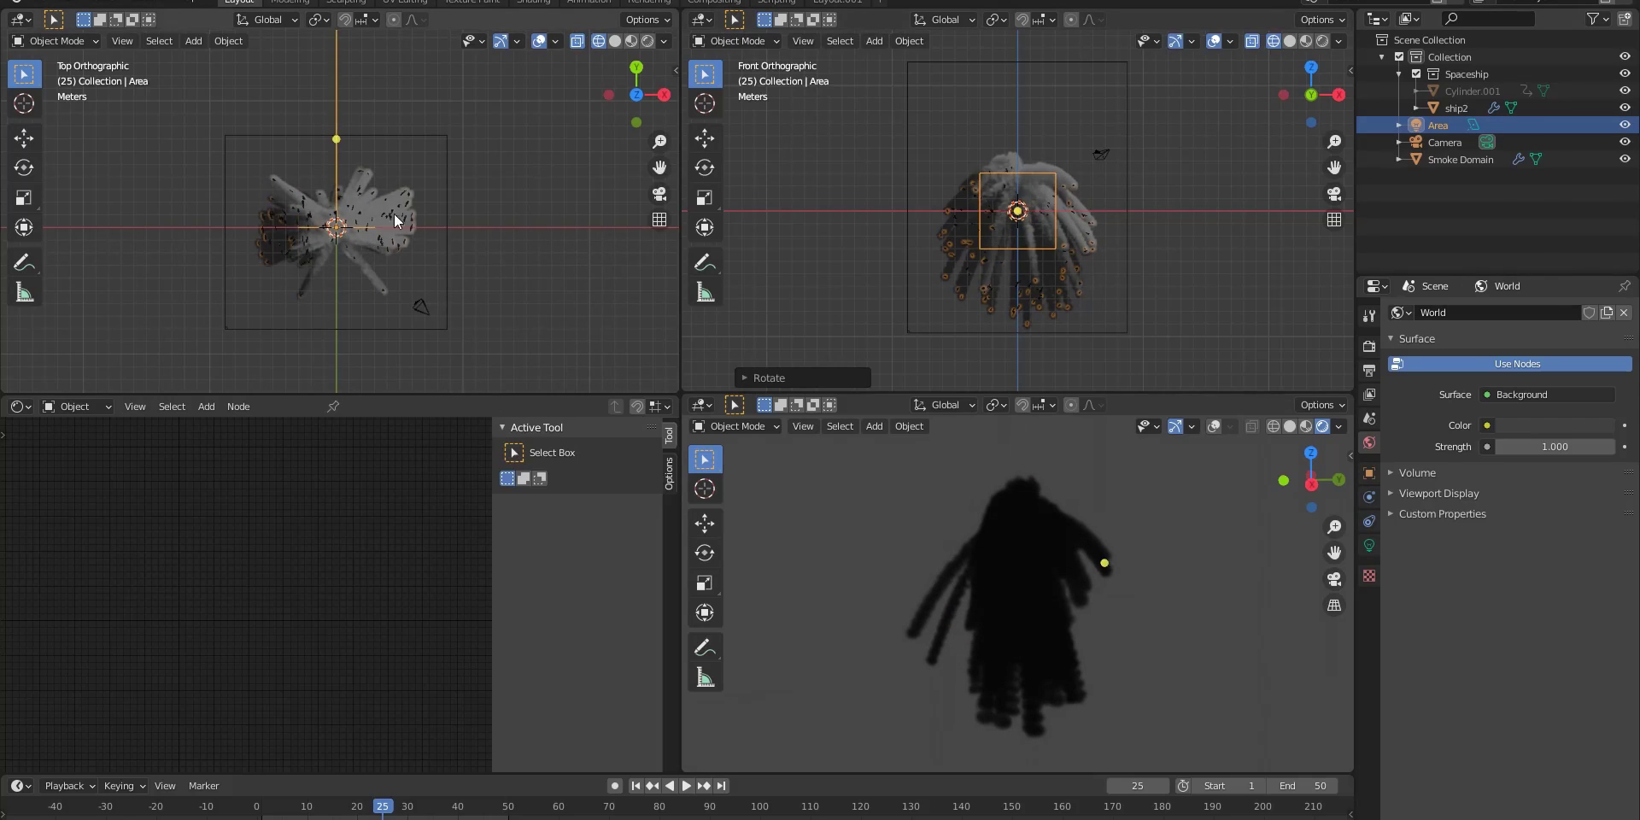
key("g")
key("y")
left_click(463, 97)
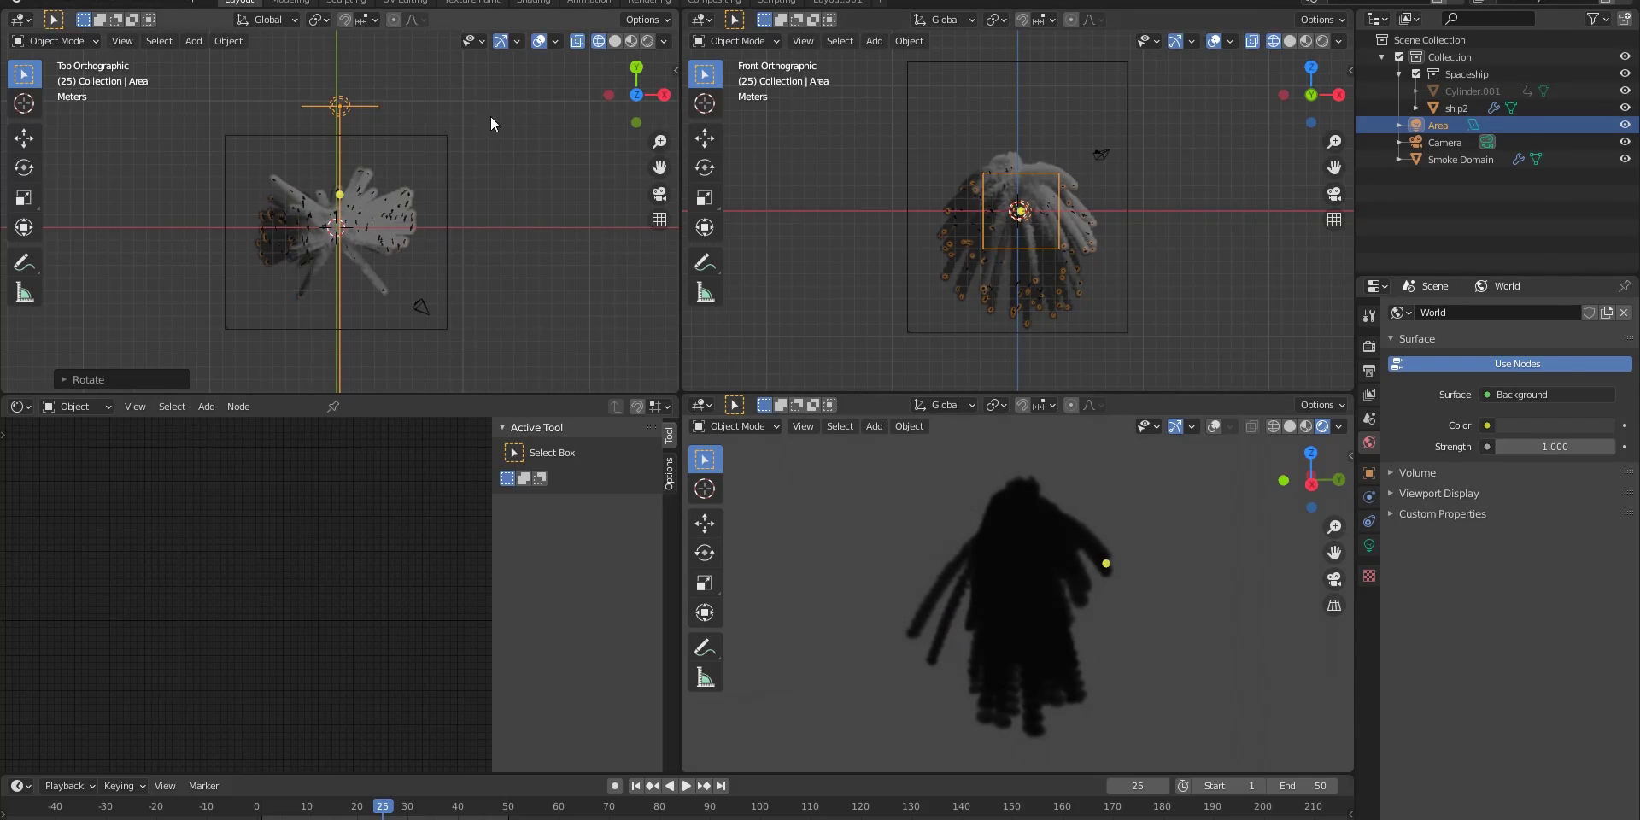
Give the area light 500 W power and a warm yellow colour
left_click(1369, 545)
type("0")
key("Return")
left_click(1529, 406)
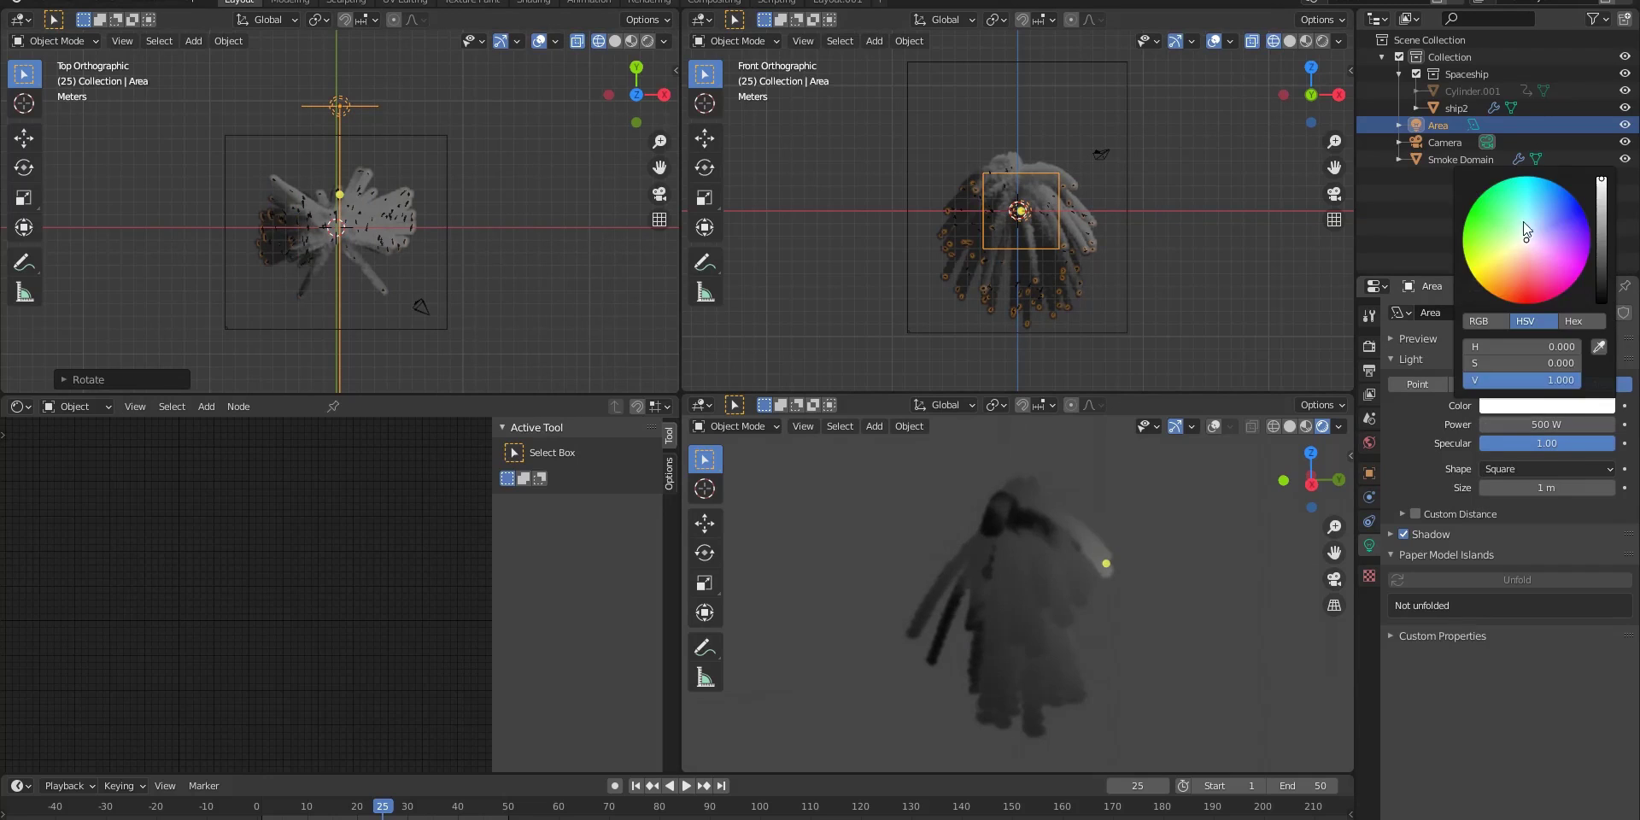
Turn overlays back on, orbit the view, and select ship2
left_click(1213, 427)
mouse_move(1196, 598)
middle_mouse_down()
mouse_move(1113, 743)
mouse_move(1170, 668)
middle_mouse_up()
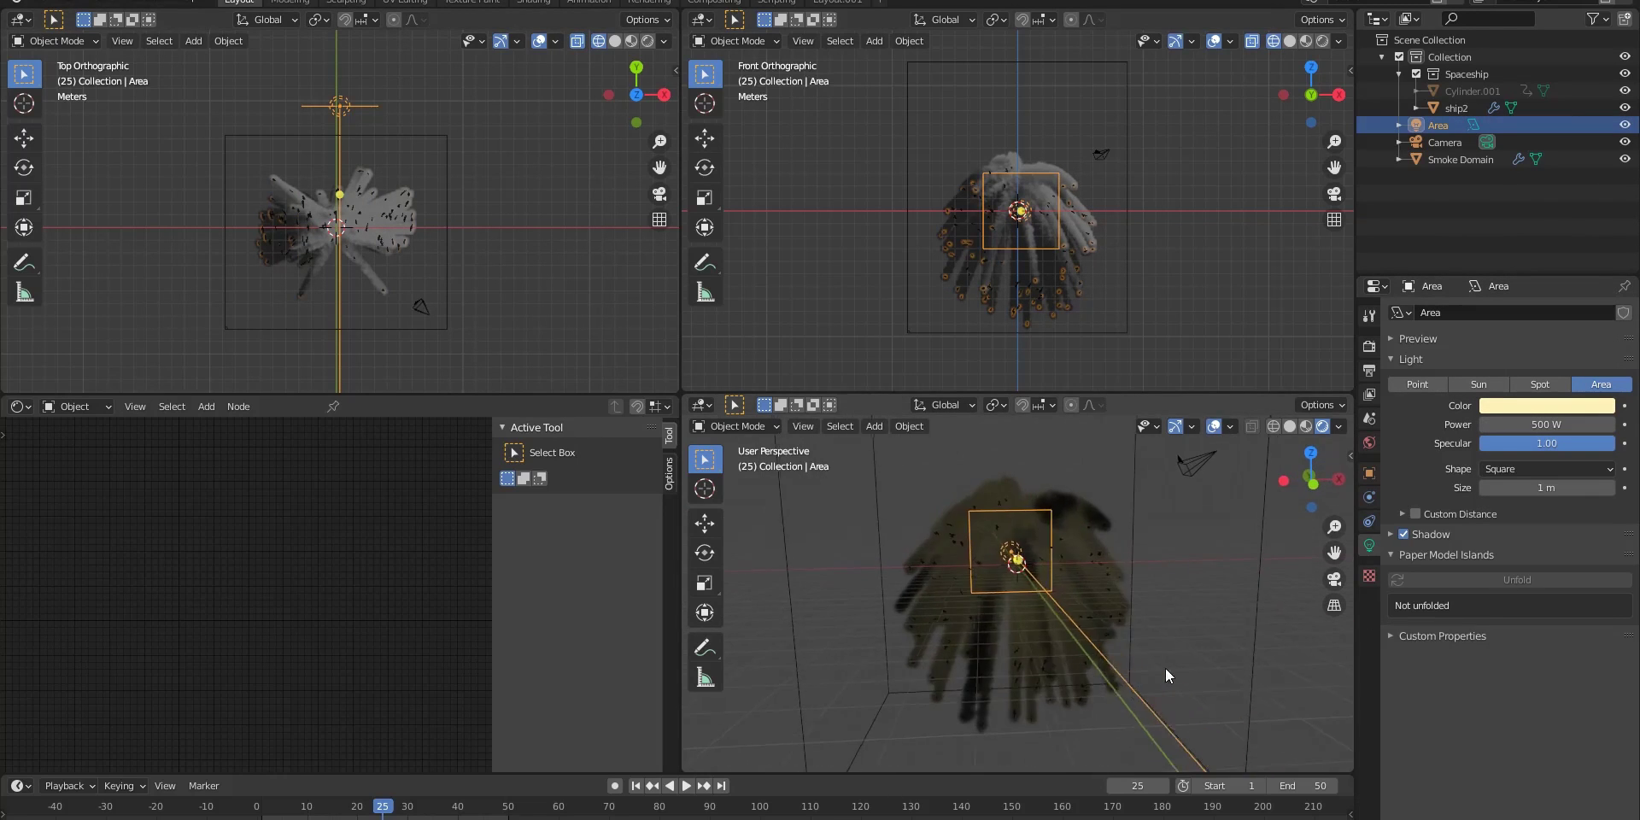
left_click(1133, 595)
left_click(1069, 544)
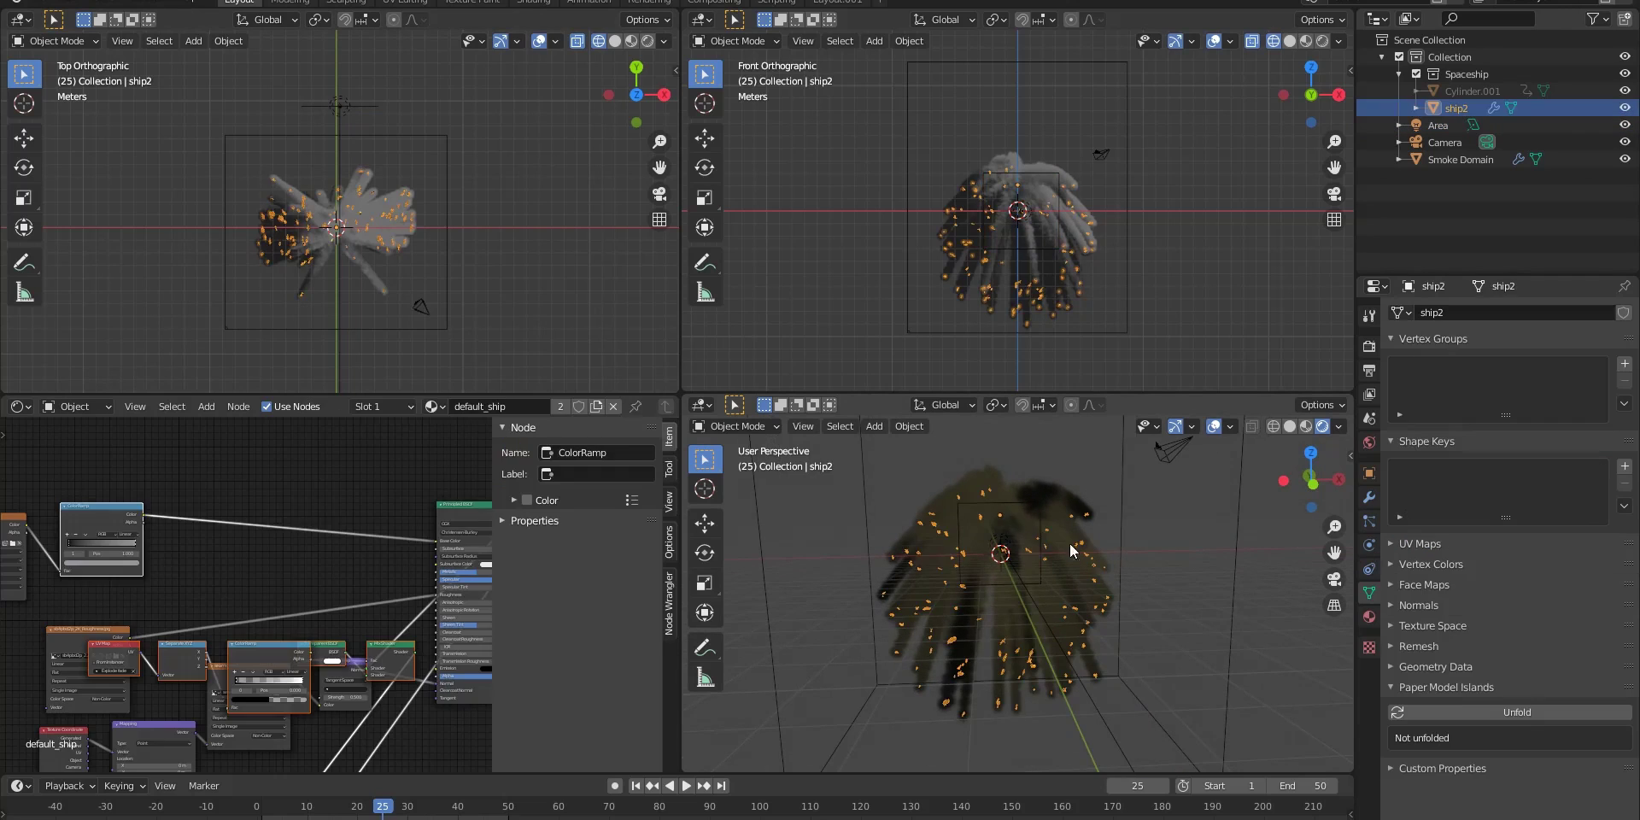
Add a 1500 K Blackbody node feeding the smoke material's Emission Color
left_click(1115, 461)
key("n")
key("Home")
mouse_move(376, 581)
middle_mouse_down("ctrl")
mouse_move(444, 571)
mouse_move(550, 608)
middle_mouse_up("ctrl")
middle_click_drag(466, 532, 495, 522)
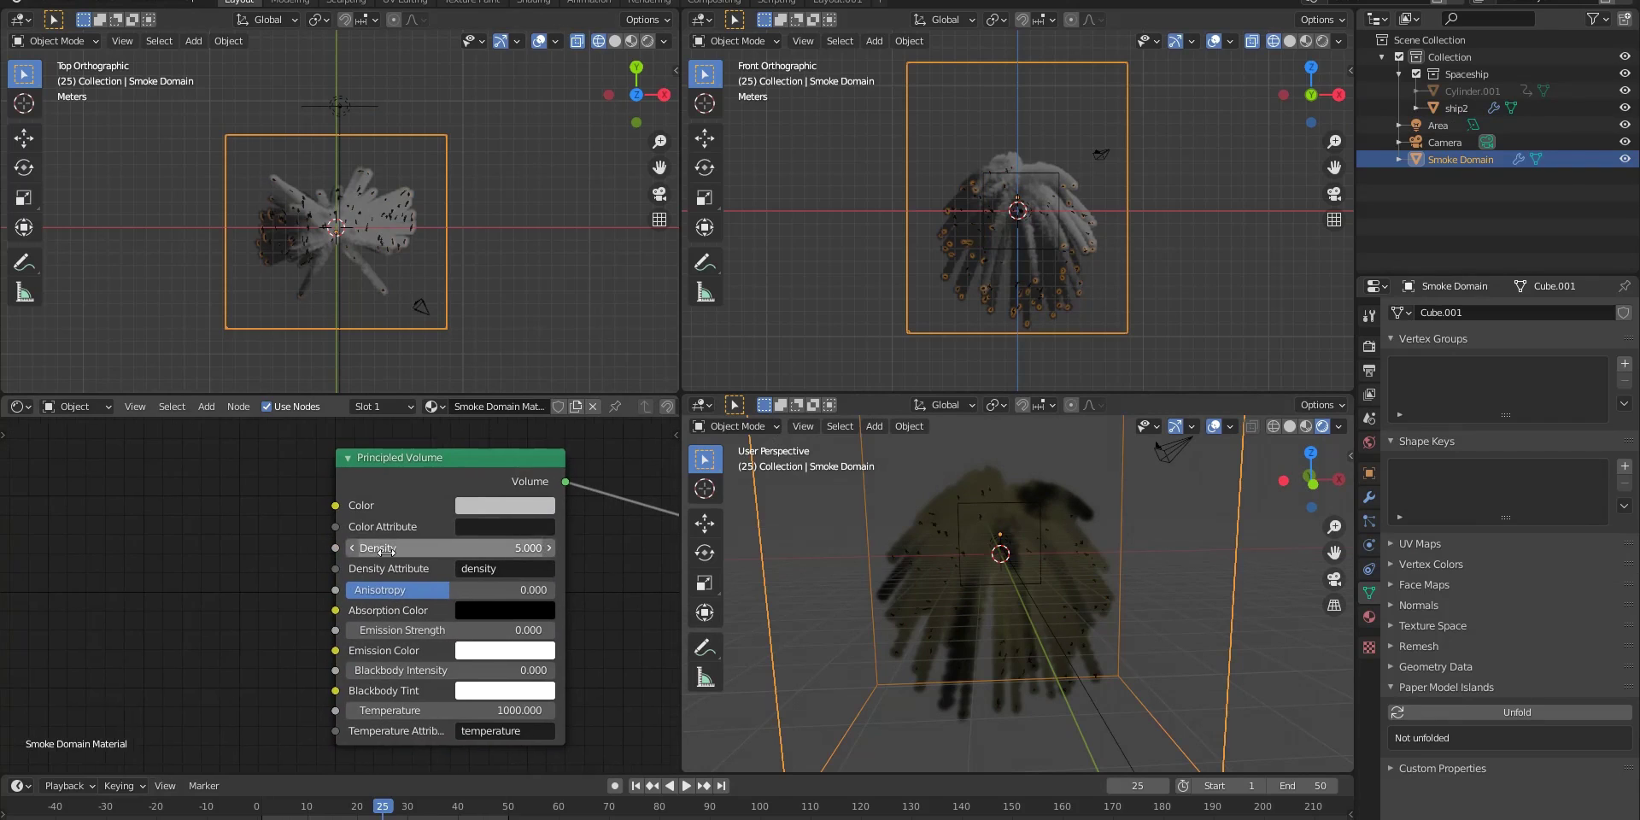
key("shift+a")
type("black")
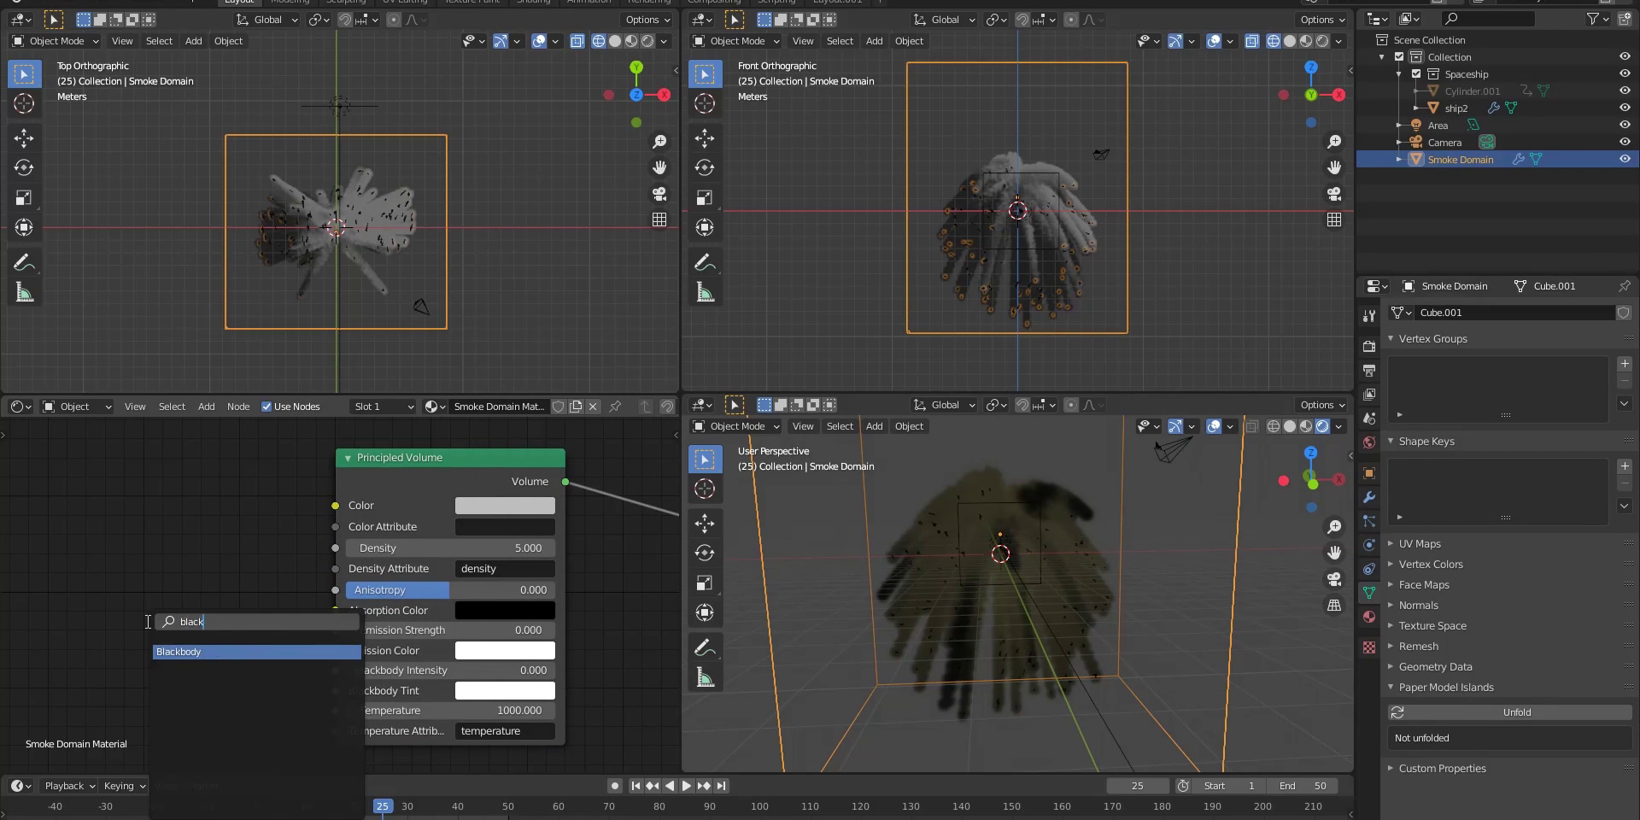
key("Return")
left_click(86, 636)
left_click_drag(220, 659, 335, 651)
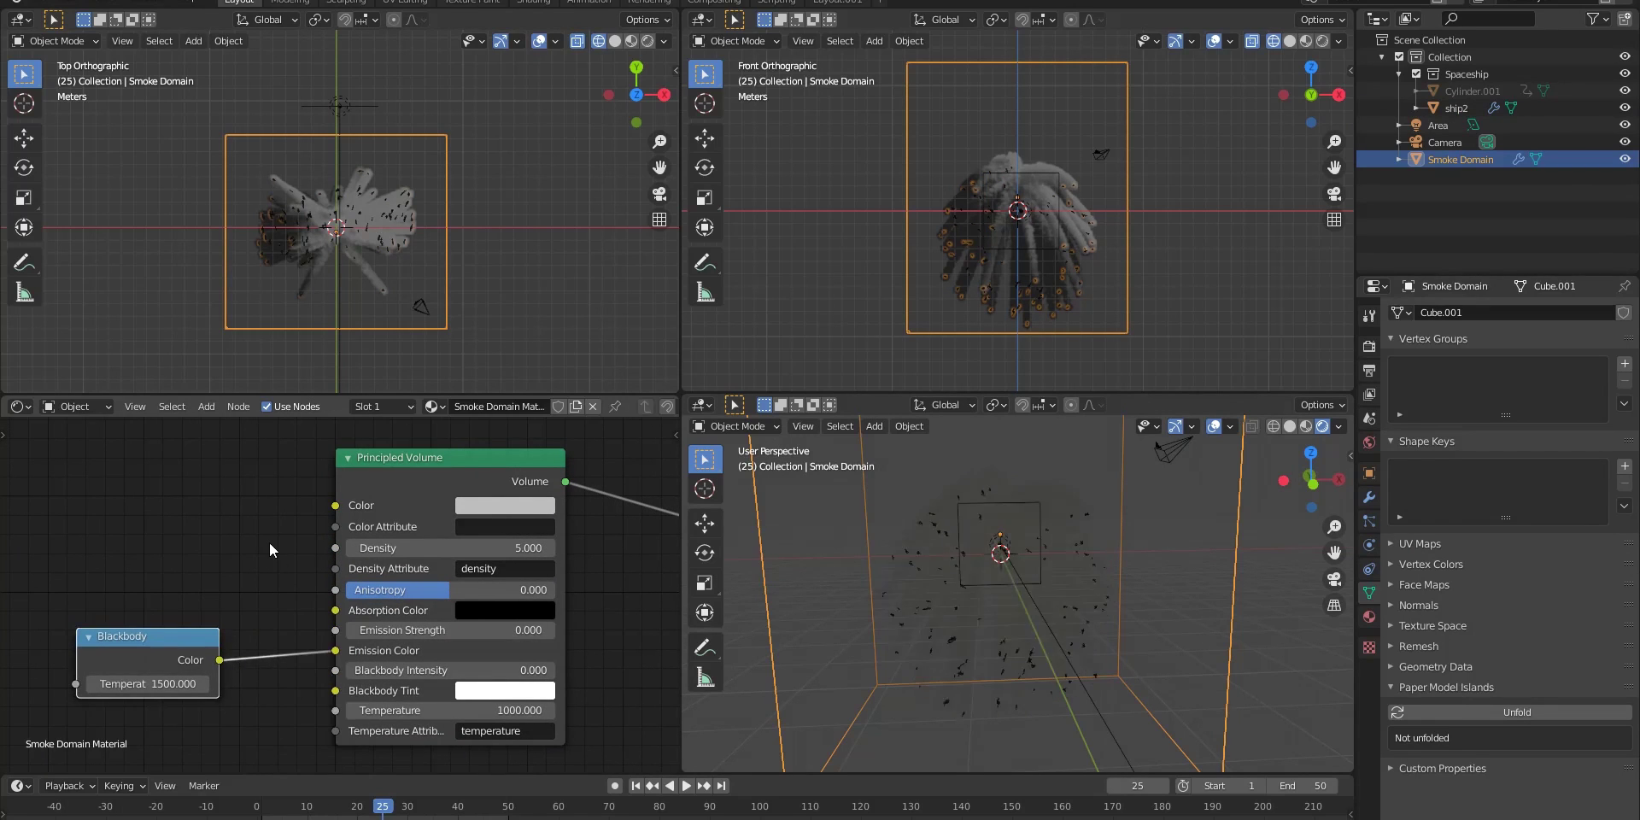
Set the Blackbody Intensity to 25
left_click(493, 670)
type("50")
key("Return")
left_click(494, 670)
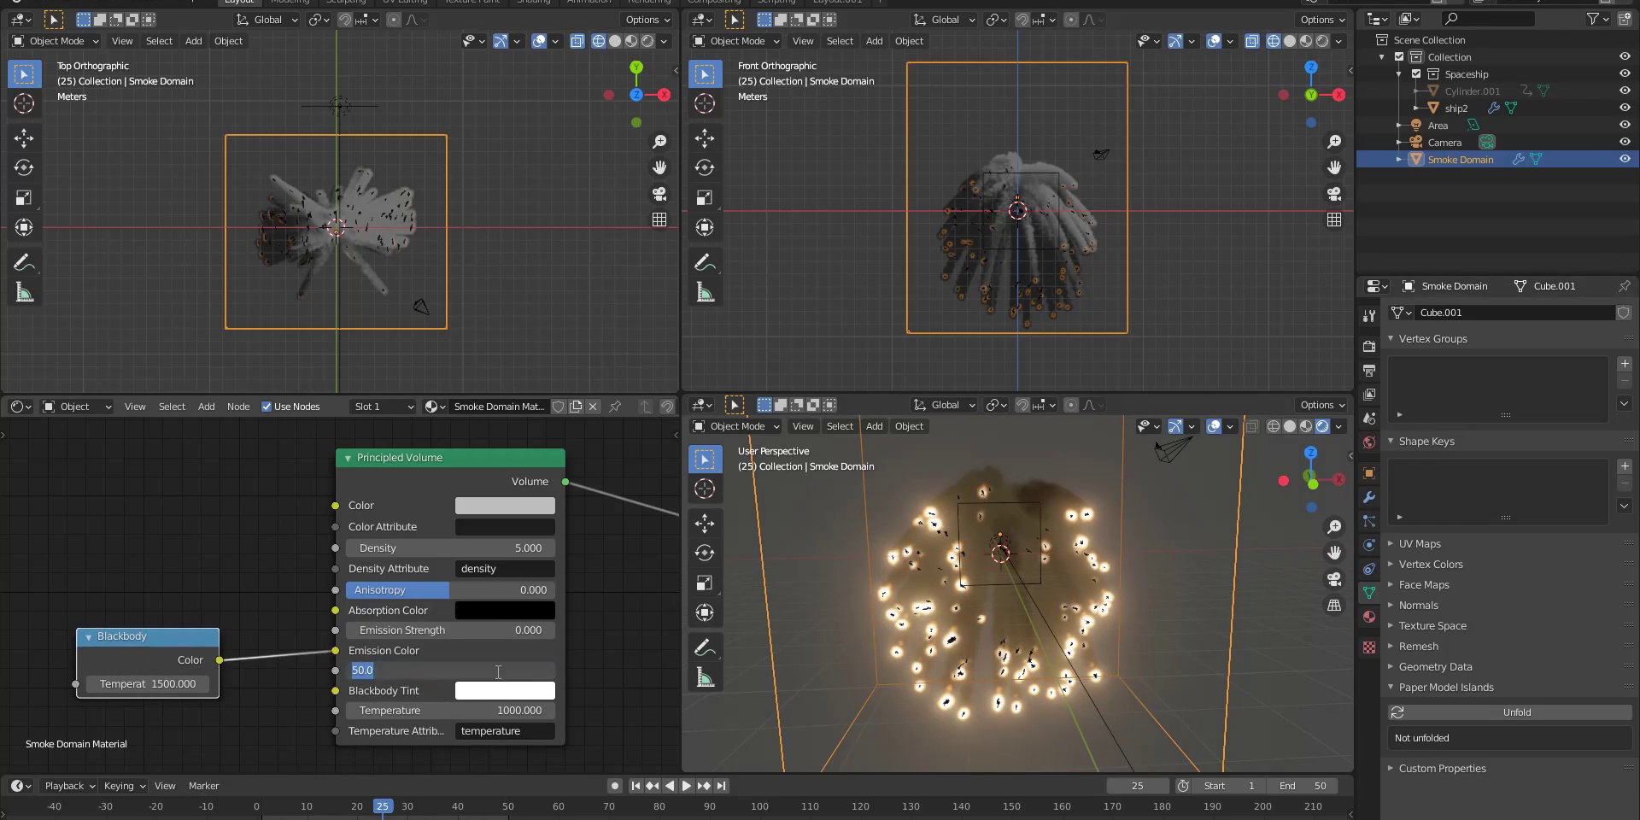
type("25")
key("Return")
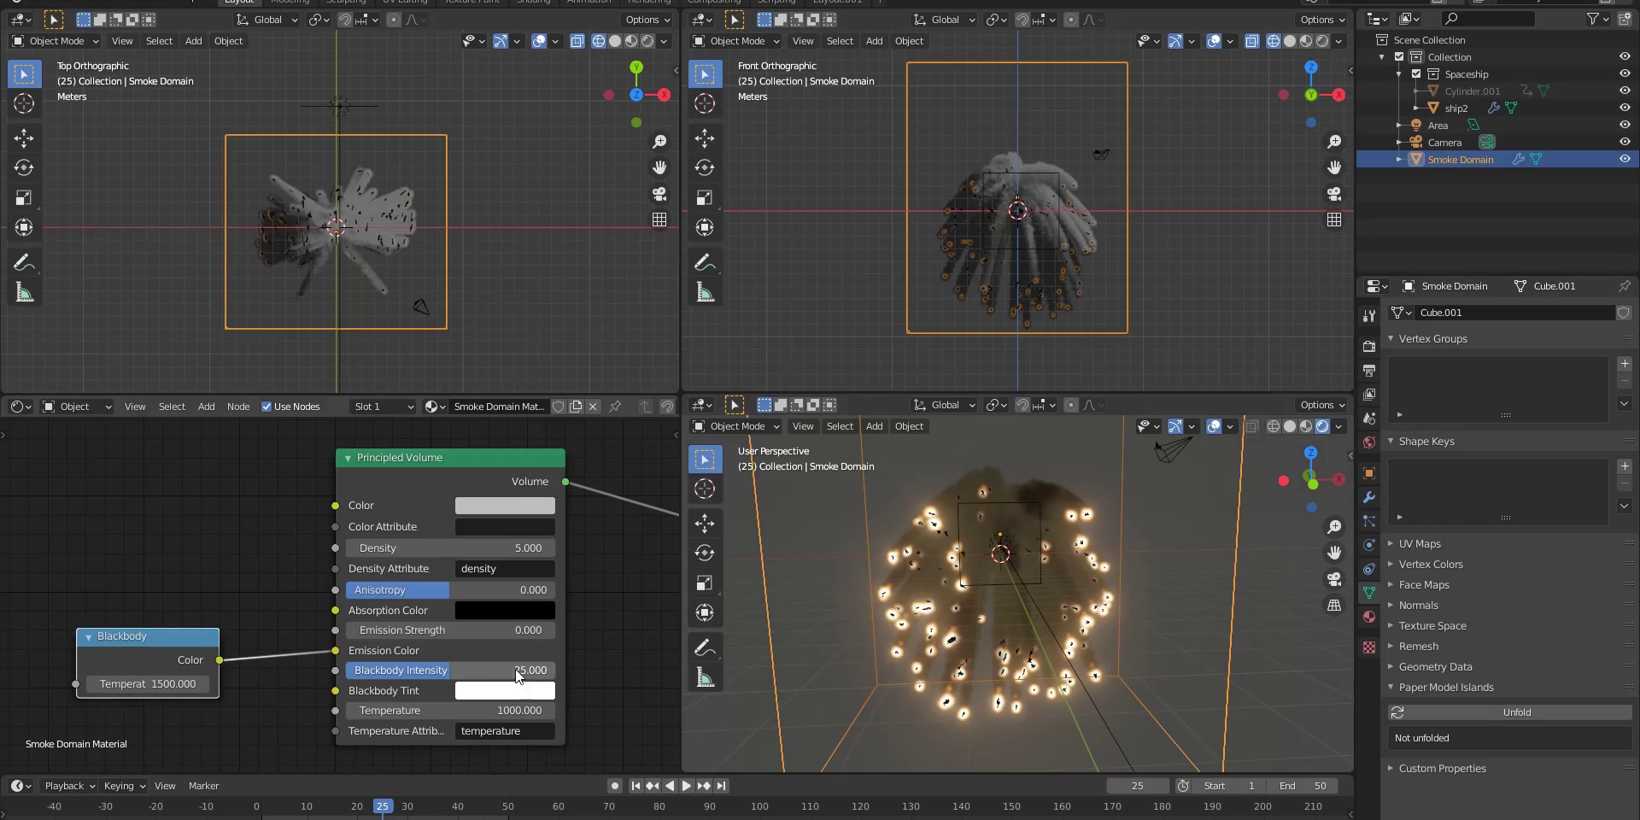
Set the Principled Volume's Color Attribute to density
left_click(1213, 427)
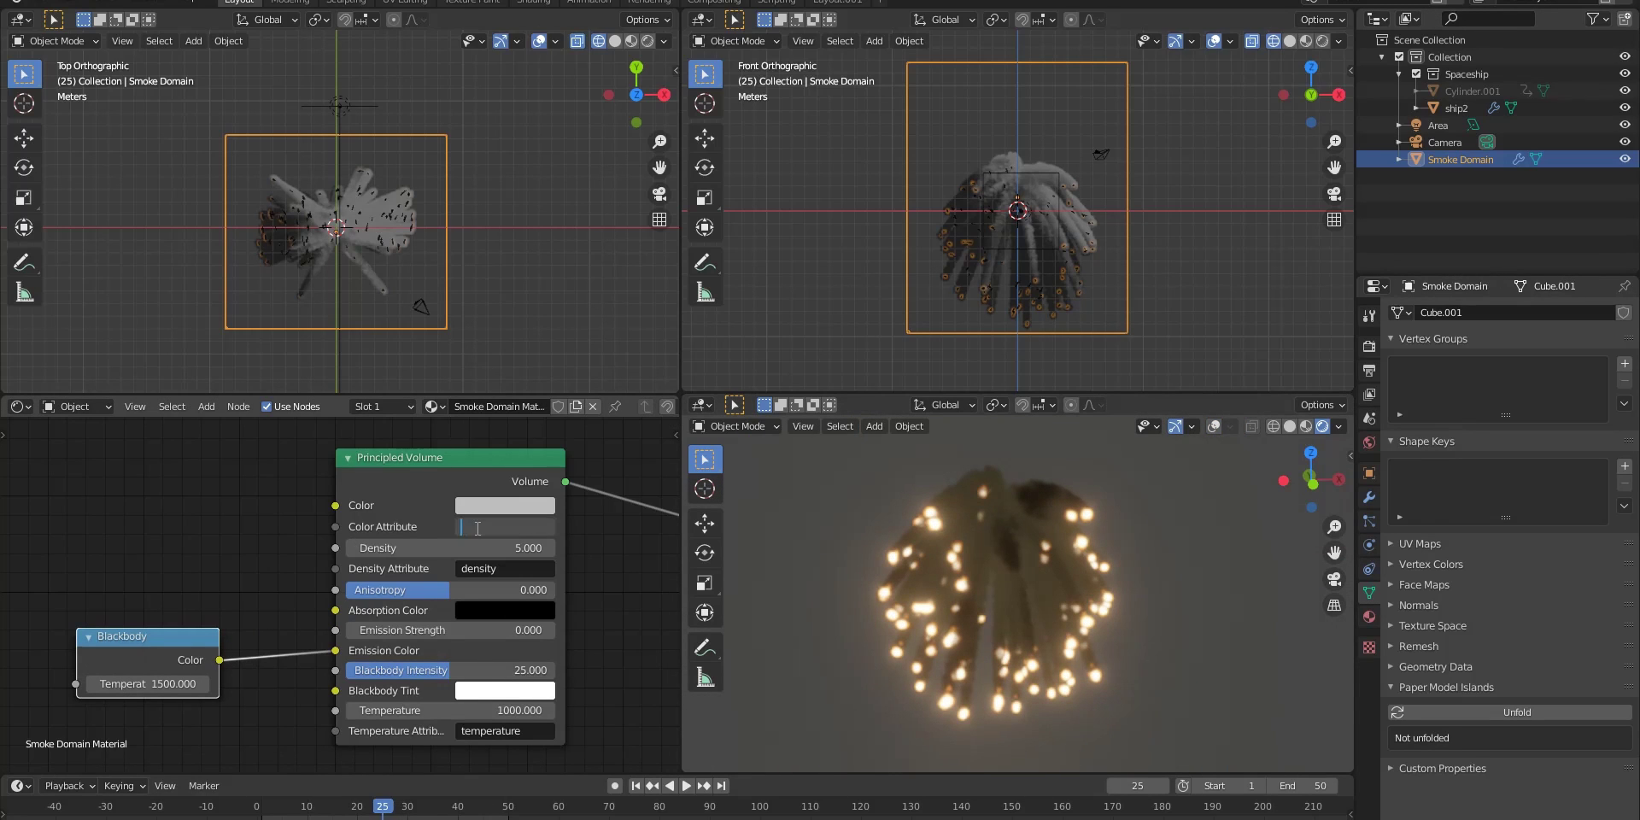
type("densty")
key("Return")
middle_click_drag(475, 528, 517, 525)
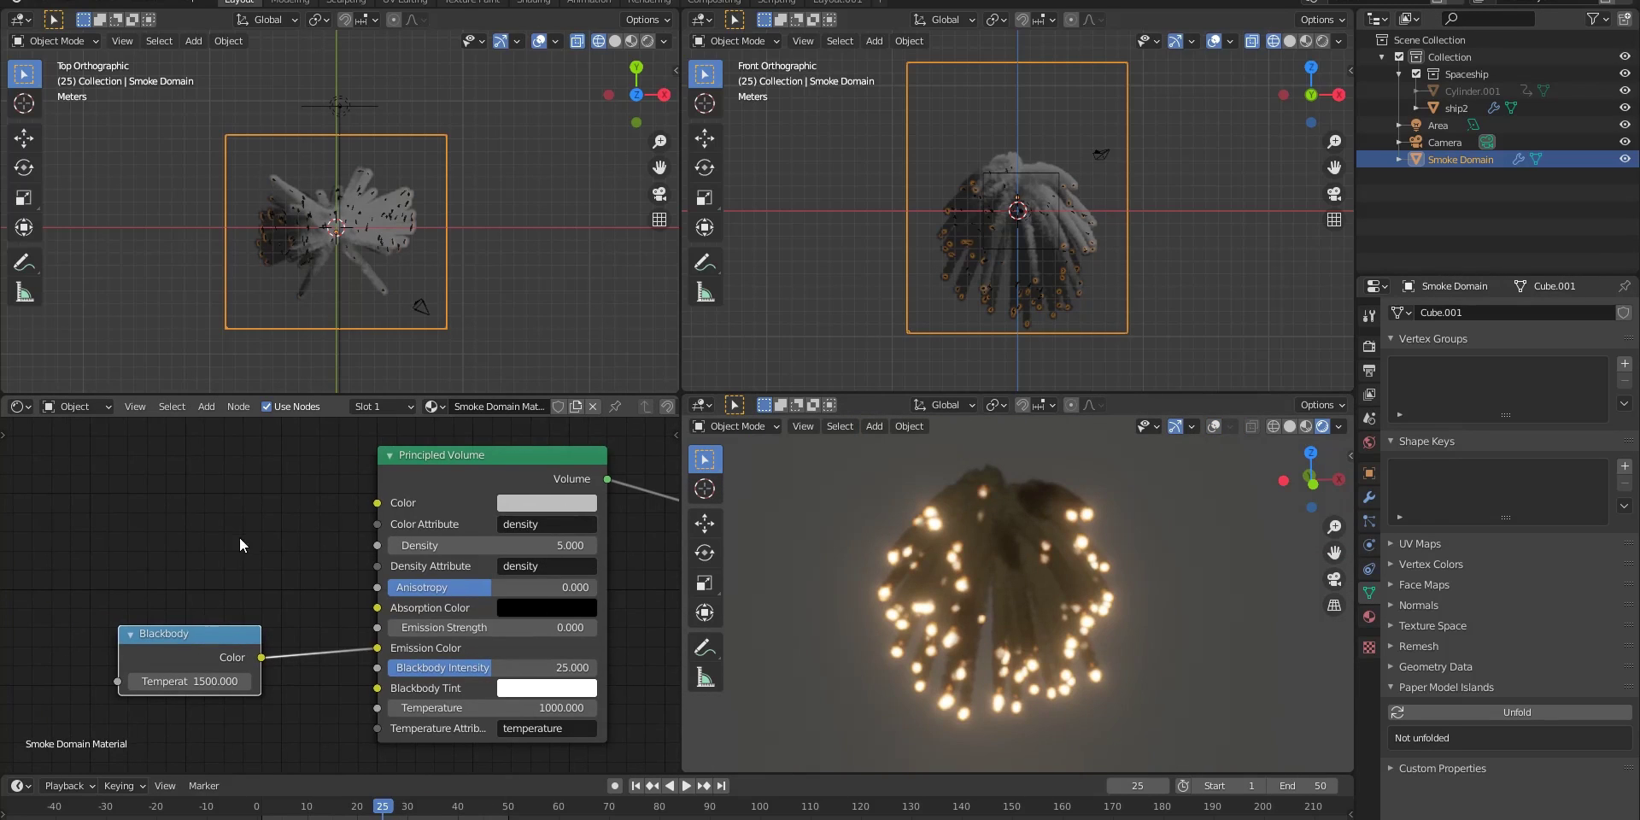
left_click(1369, 443)
Darken the world colour to near black and set bloom intensity to 0.02
left_click(1519, 427)
left_click_drag(1605, 213, 1606, 307)
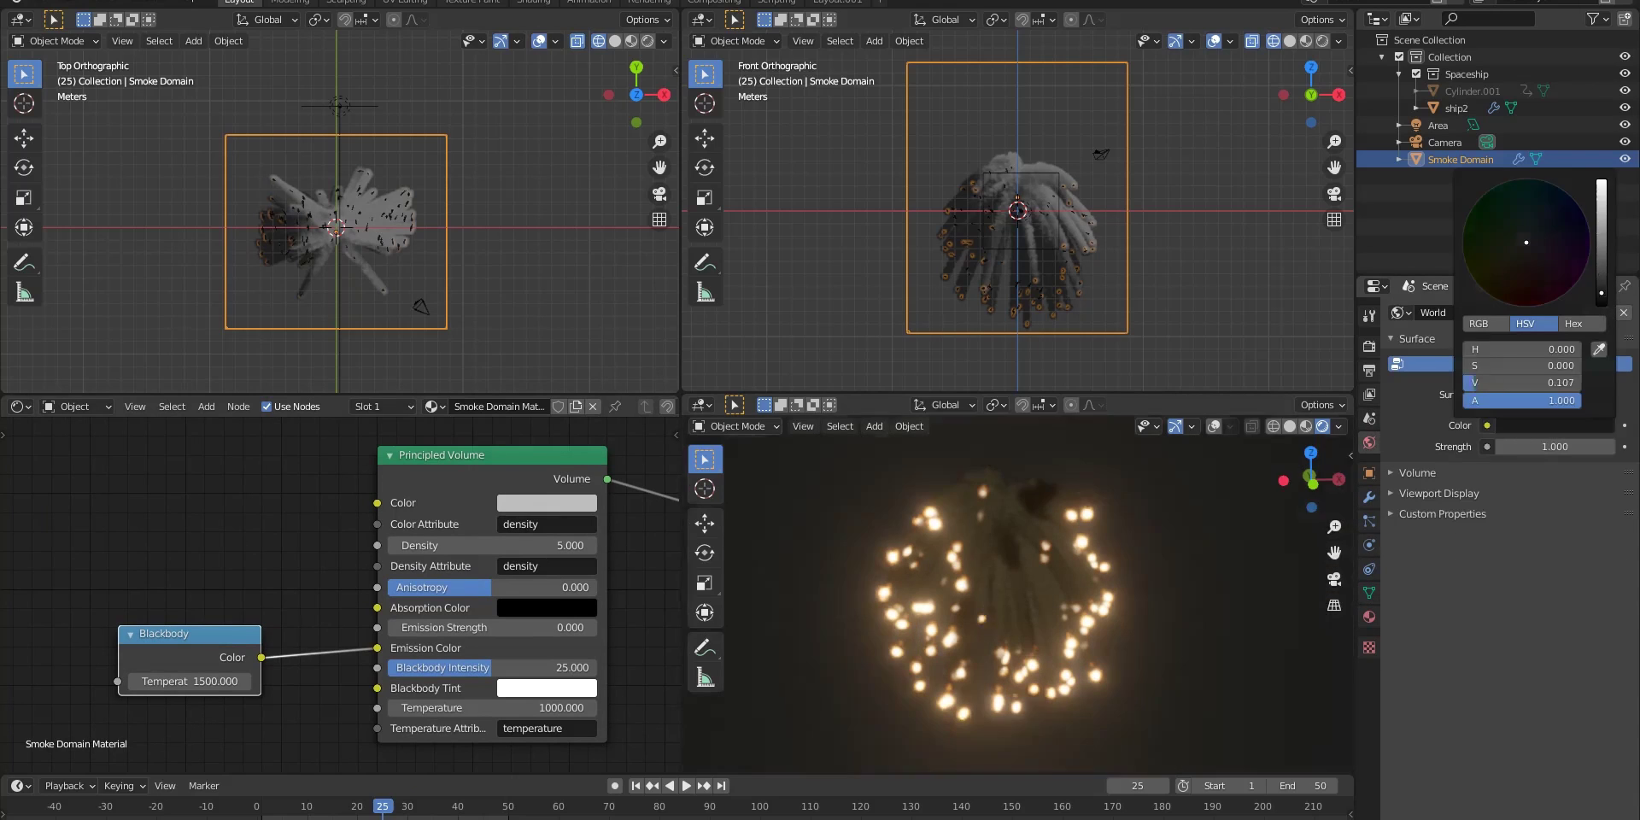
left_click(1369, 346)
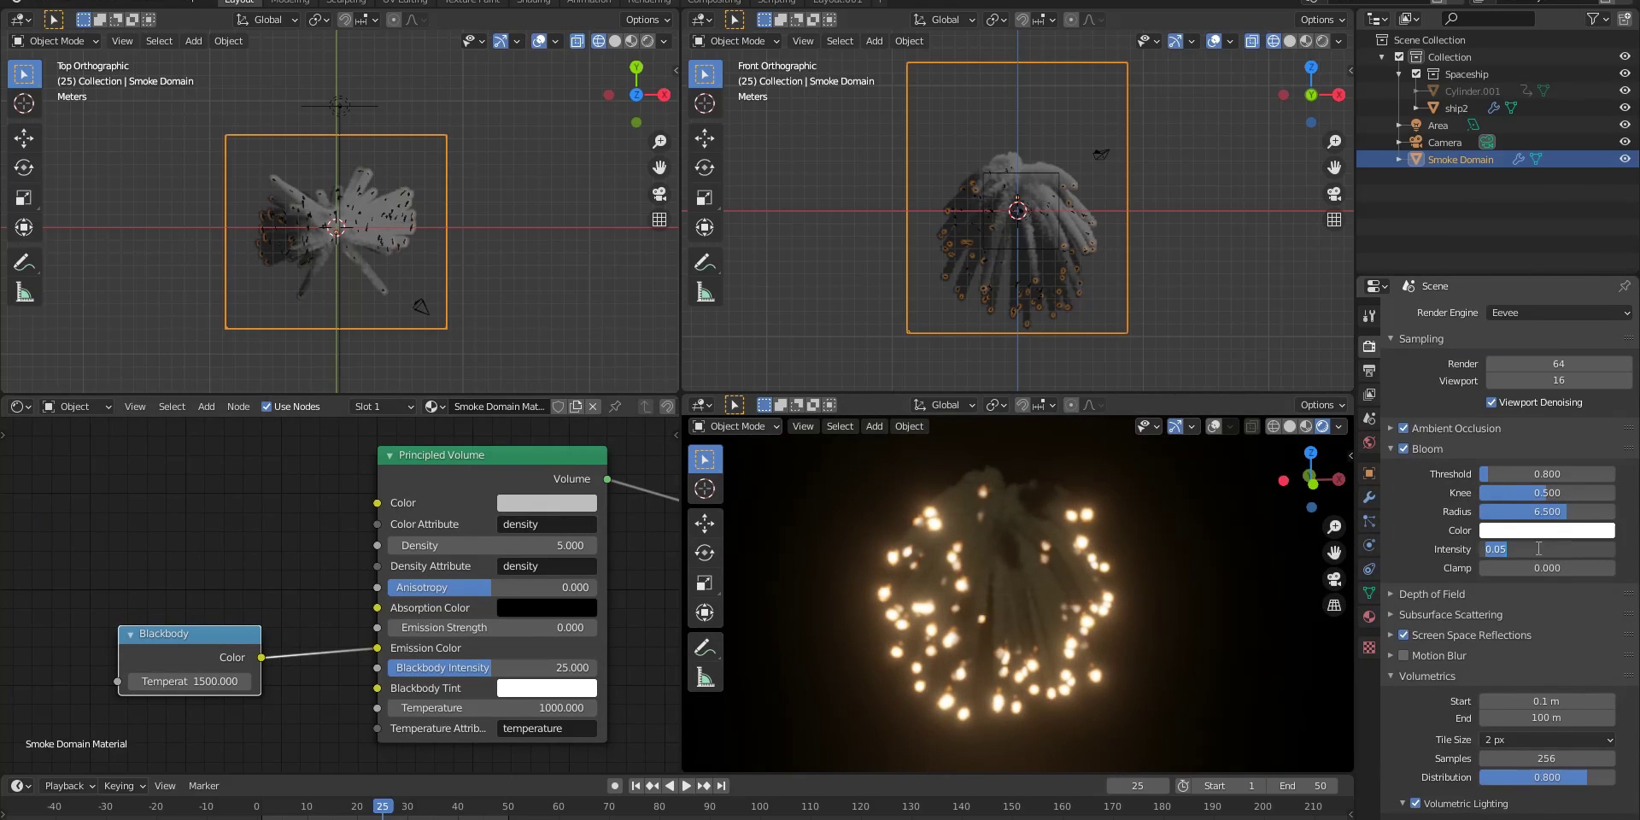
type("0.02")
key("Return")
key("alt+a")
Add an Attribute node to the smoke material reading the 'density' attribute
middle_click_drag(221, 557, 242, 553)
key("shift+a")
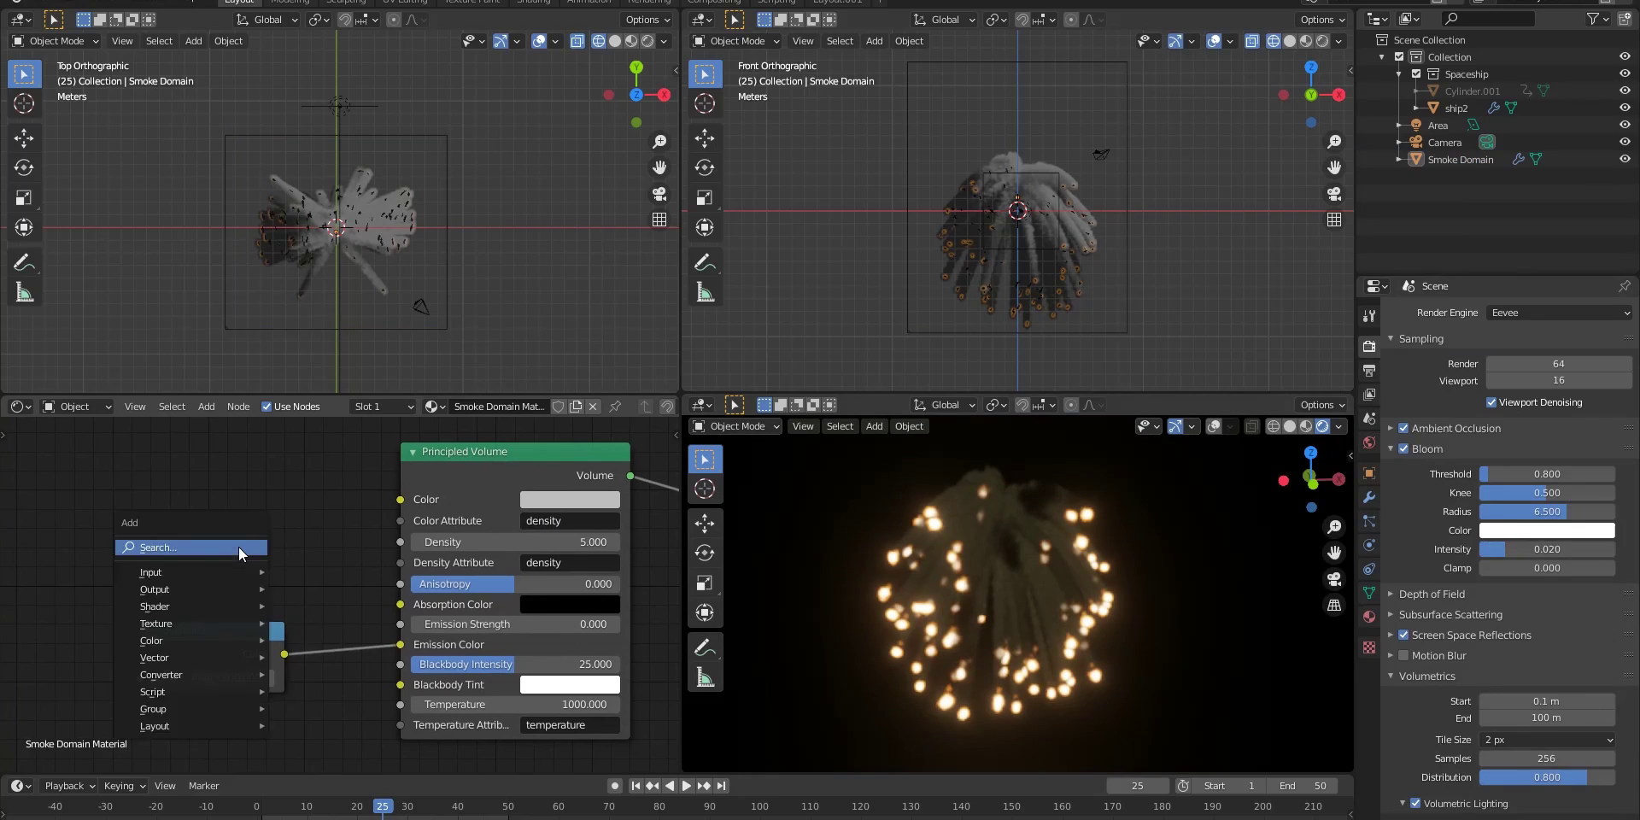
left_click(239, 551)
type("atr")
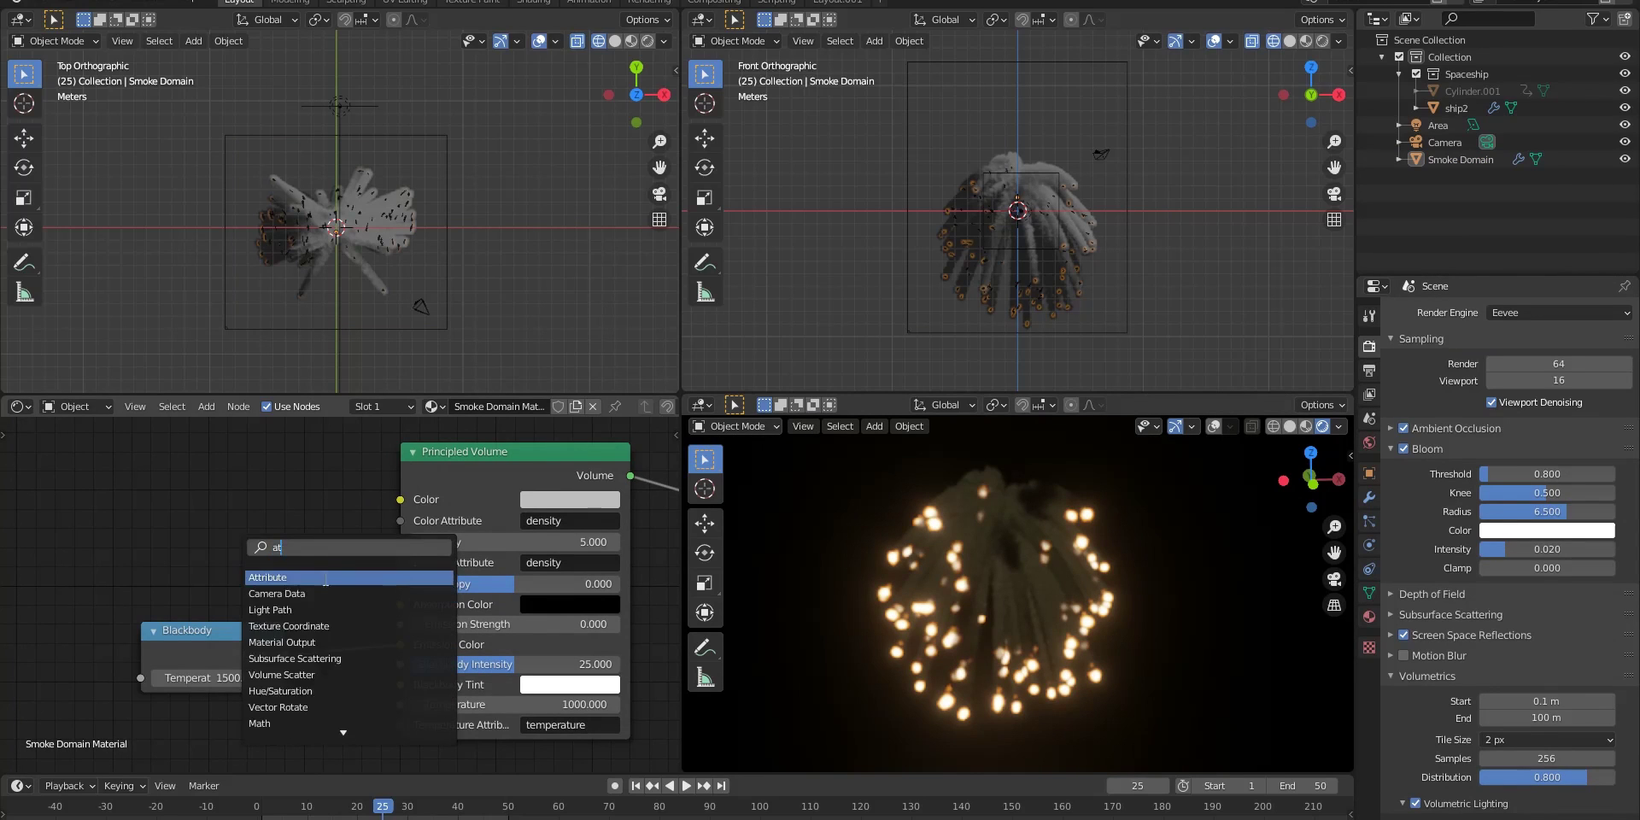
key("Return")
left_click(230, 571)
left_click(230, 570)
type("y")
key("Return")
Link the Attribute Fac output to the volume Density and add a Math node
left_click_drag(228, 547, 171, 546)
middle_click_drag(391, 545, 334, 545)
left_click_drag(150, 539, 171, 545)
left_click_drag(412, 547, 430, 544)
middle_click_drag(101, 473, 145, 472)
left_click_drag(145, 472, 121, 470)
key("shift+a")
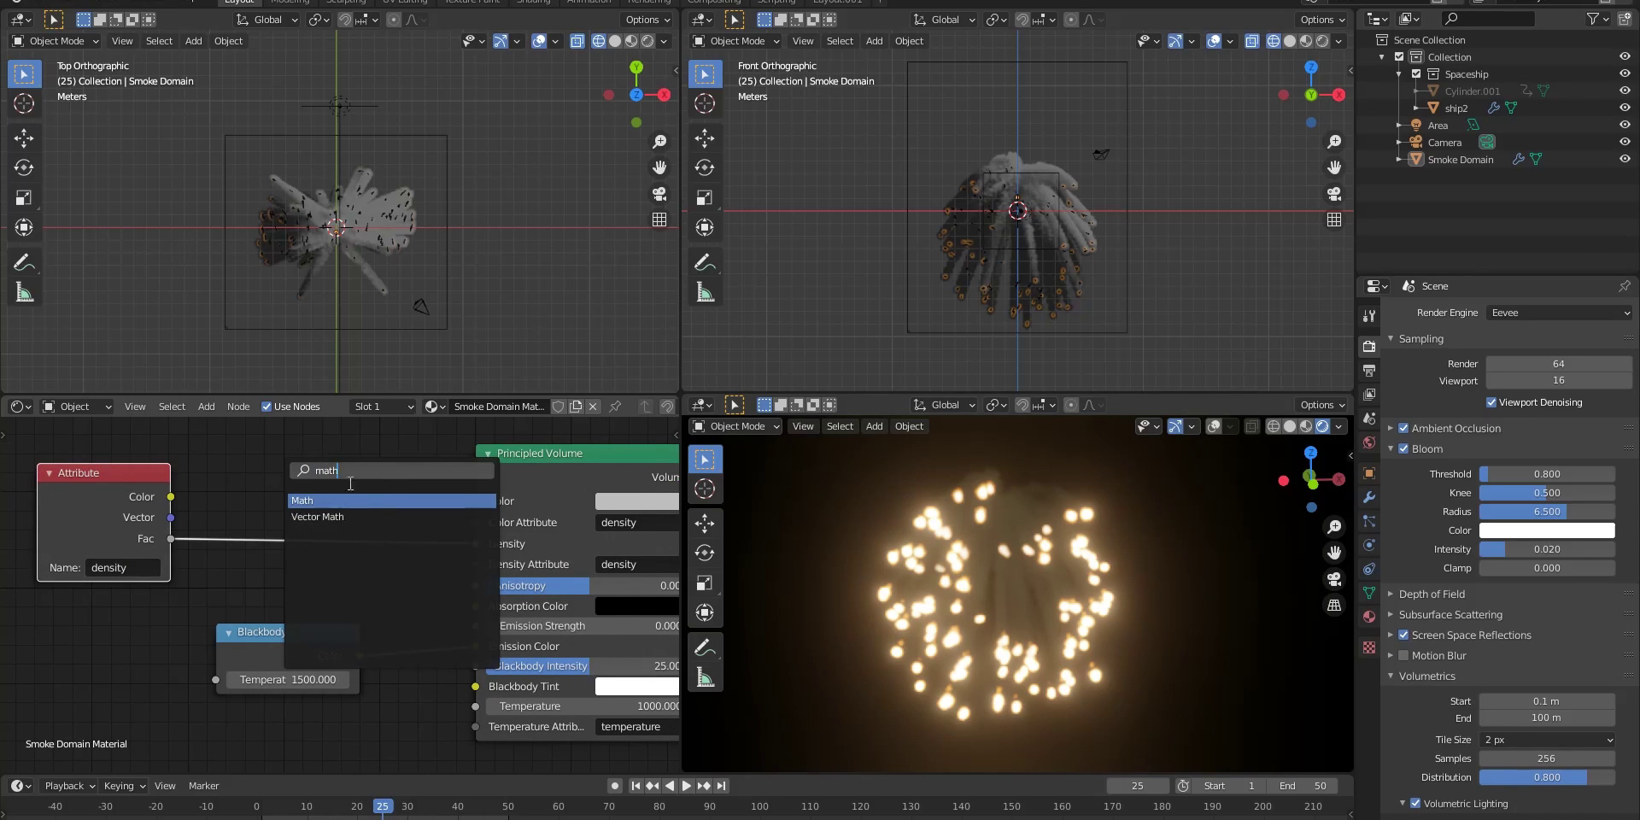
key("Return")
Insert the Math node on the density link as Power, plus a Multiply copy before Density
left_click(377, 459)
left_click(346, 500)
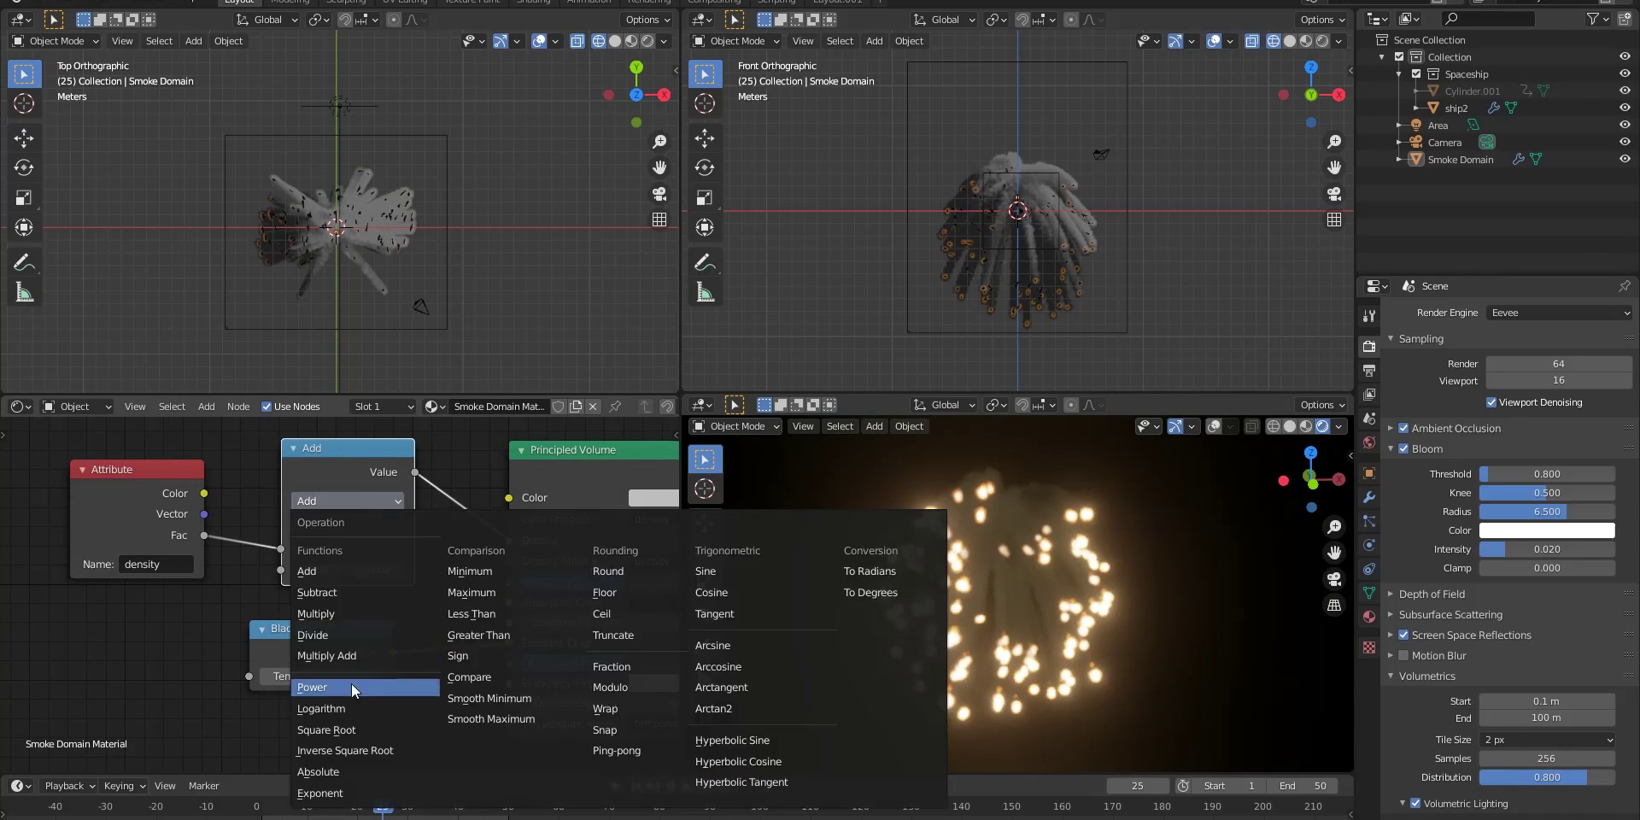
left_click(351, 687)
left_click_drag(348, 448, 457, 459)
key("shift+d")
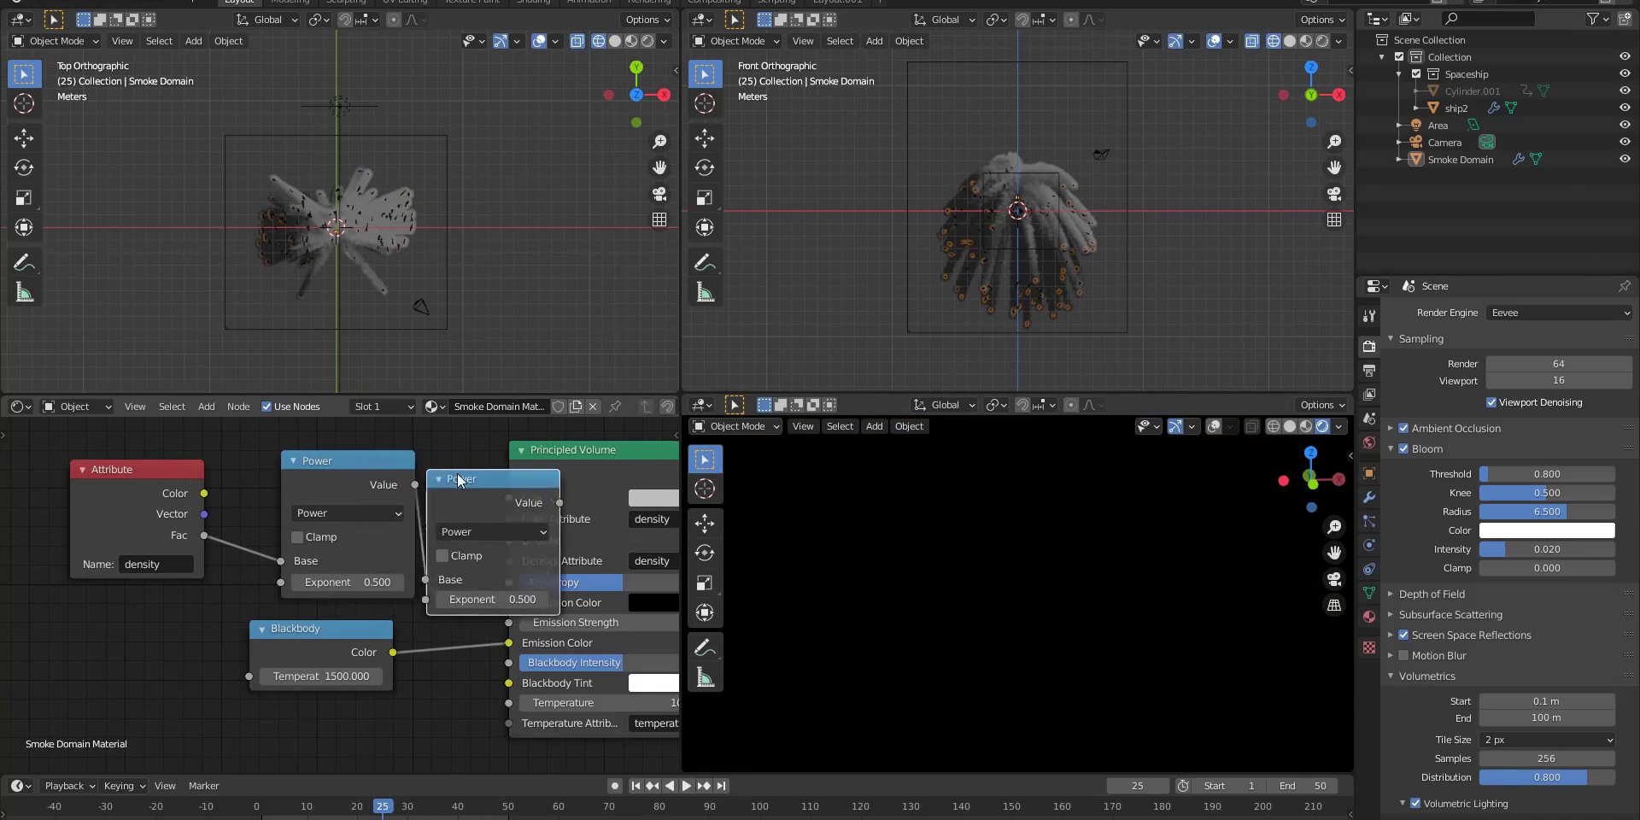
left_click(512, 478)
left_click(511, 530)
left_click(536, 637)
middle_click_drag(522, 476, 297, 462)
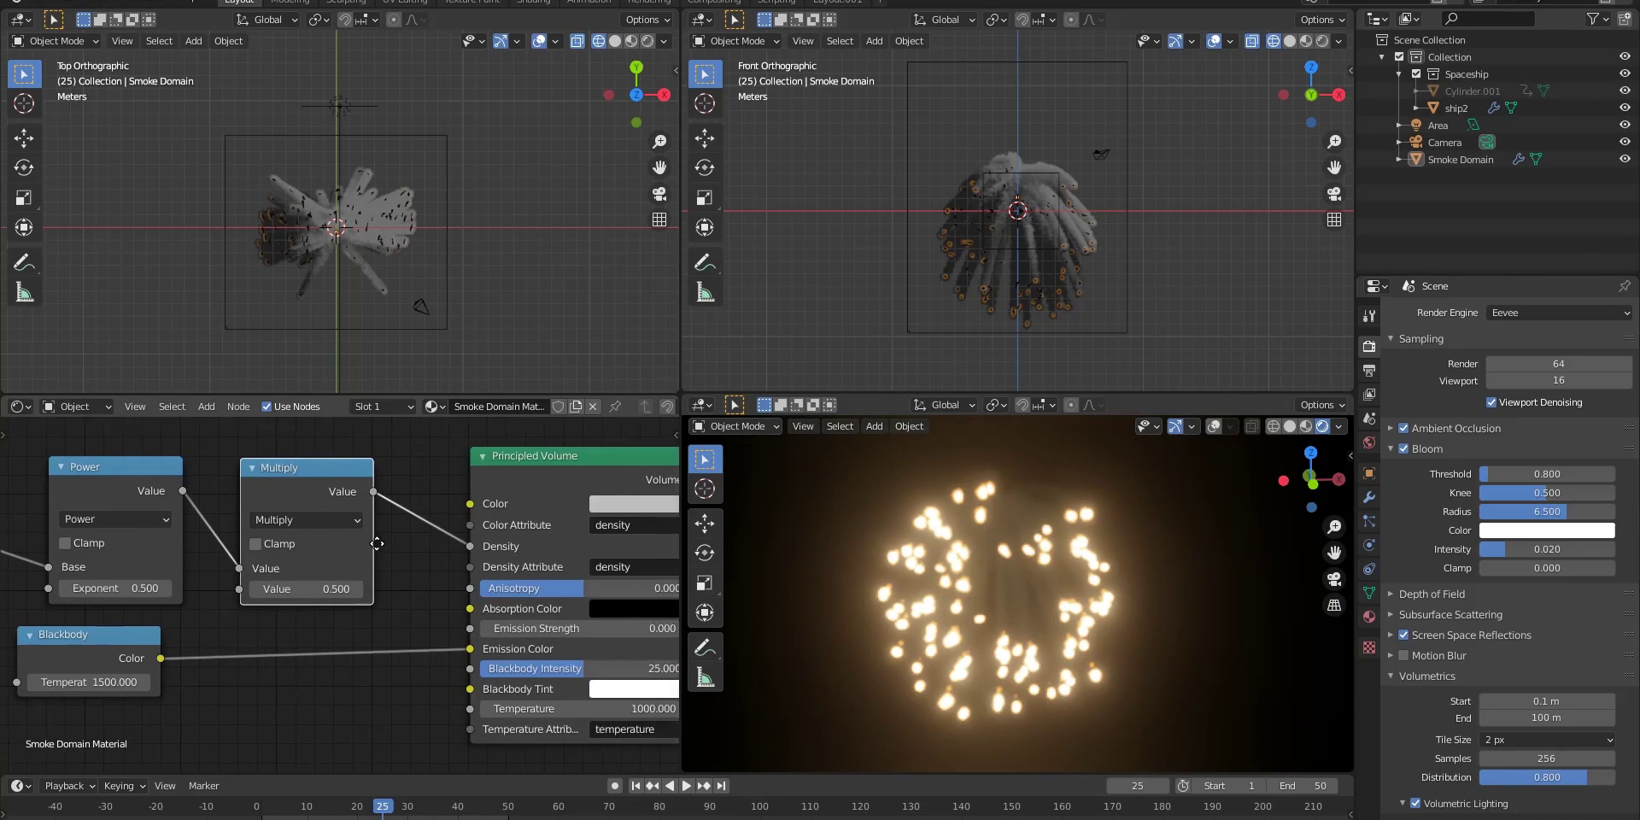
middle_click_drag(555, 576, 434, 542)
Compare bloom on and off, set bloom intensity to 0.015 and reduce the bloom radius
left_click(1403, 449)
left_click(1404, 448)
left_click_drag(1529, 549, 1548, 549)
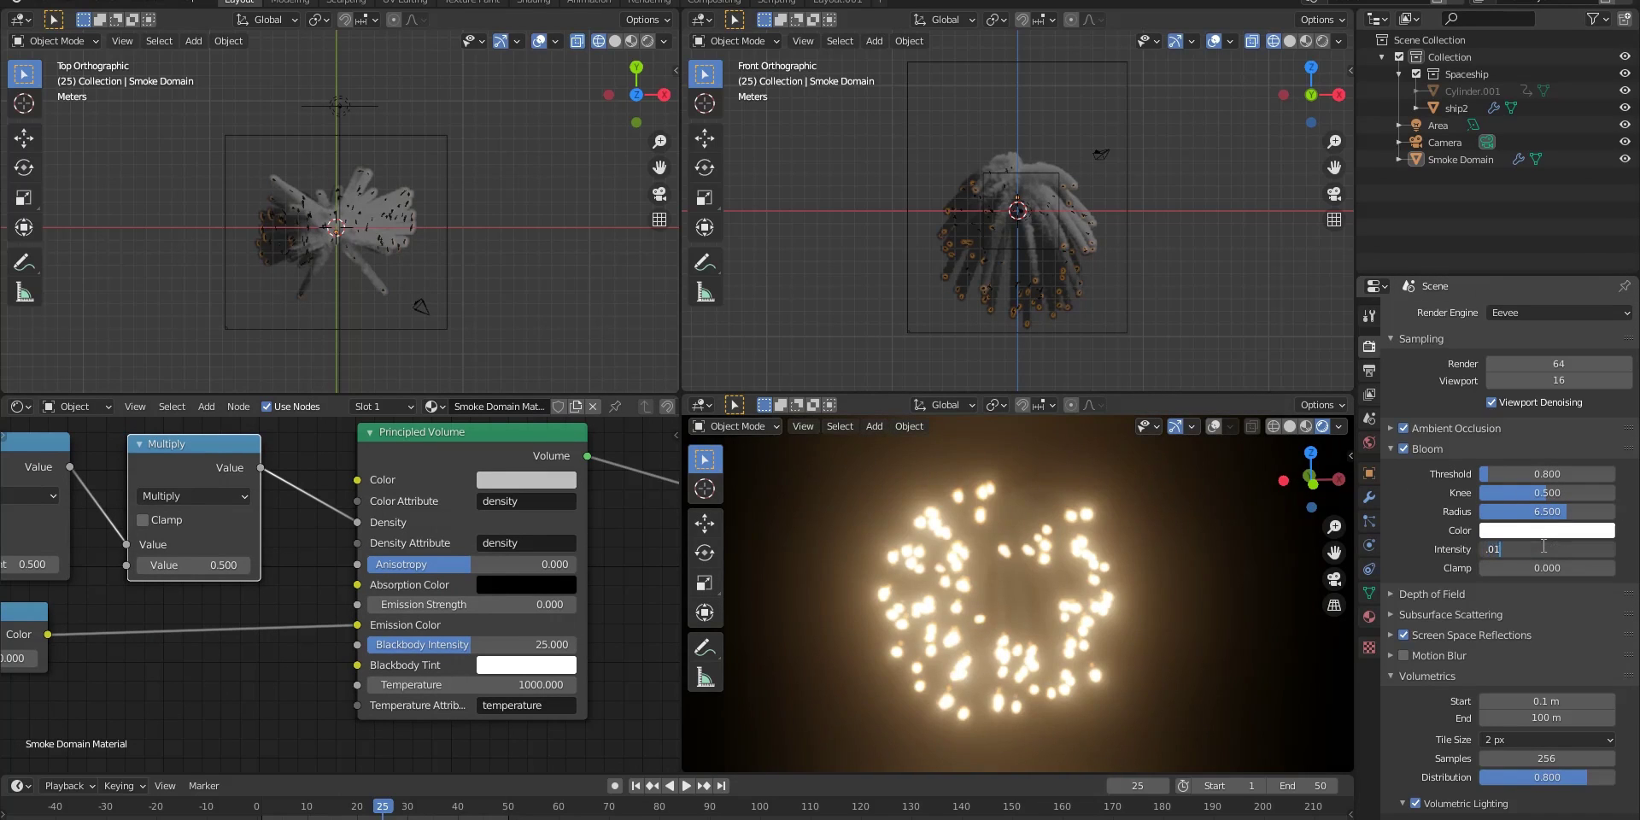
type("5")
key("Return")
left_click_drag(1548, 511, 1521, 511)
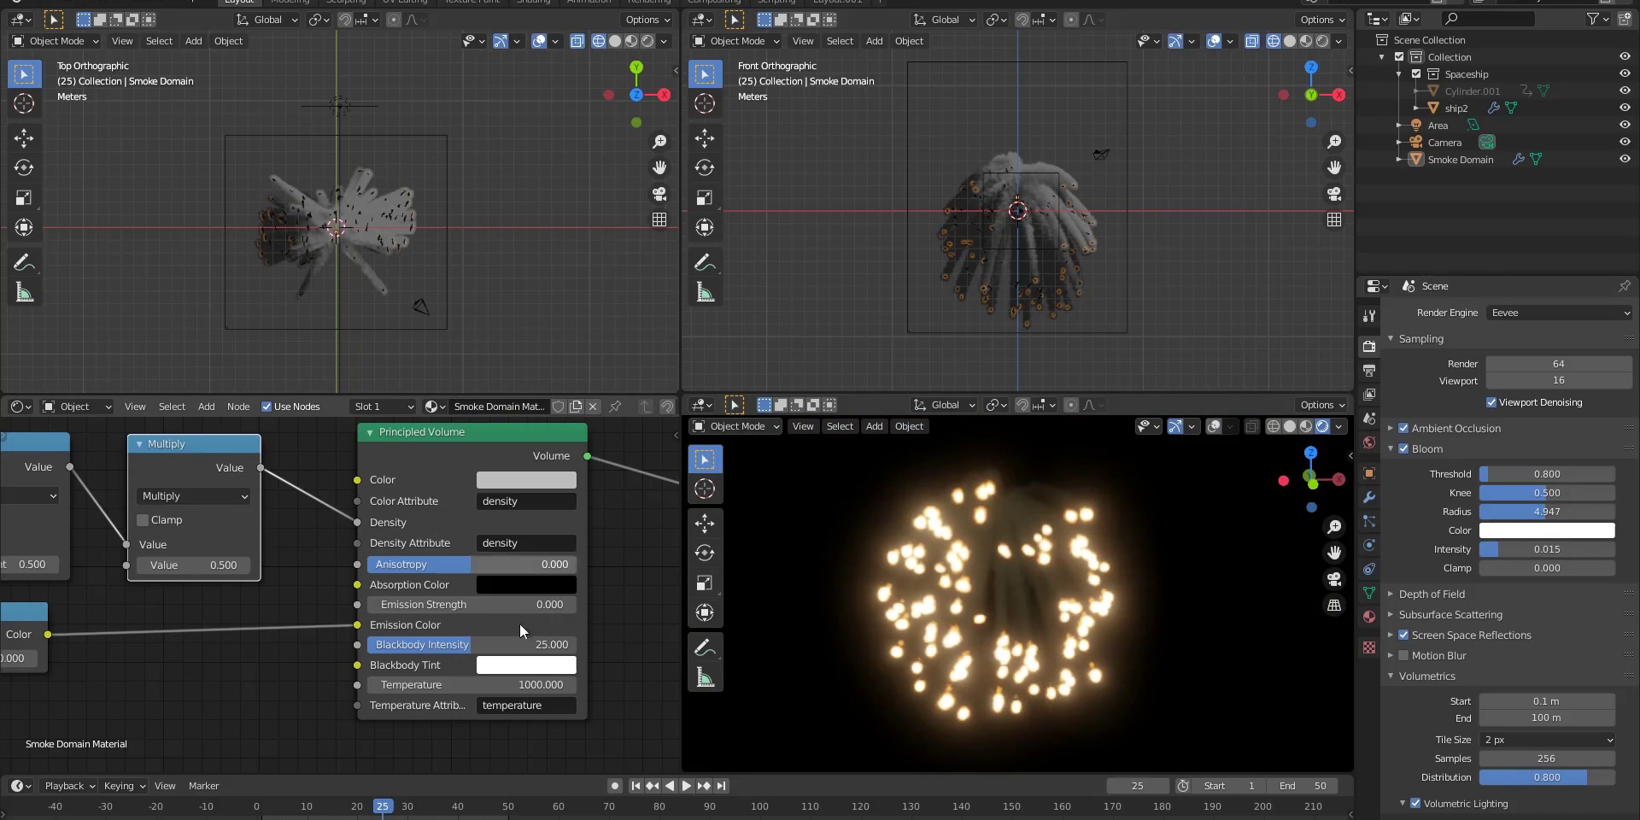
left_click(485, 641)
type("10")
key("Return")
Set the Multiply node's value to 50
scroll(325, 562, "up", 2)
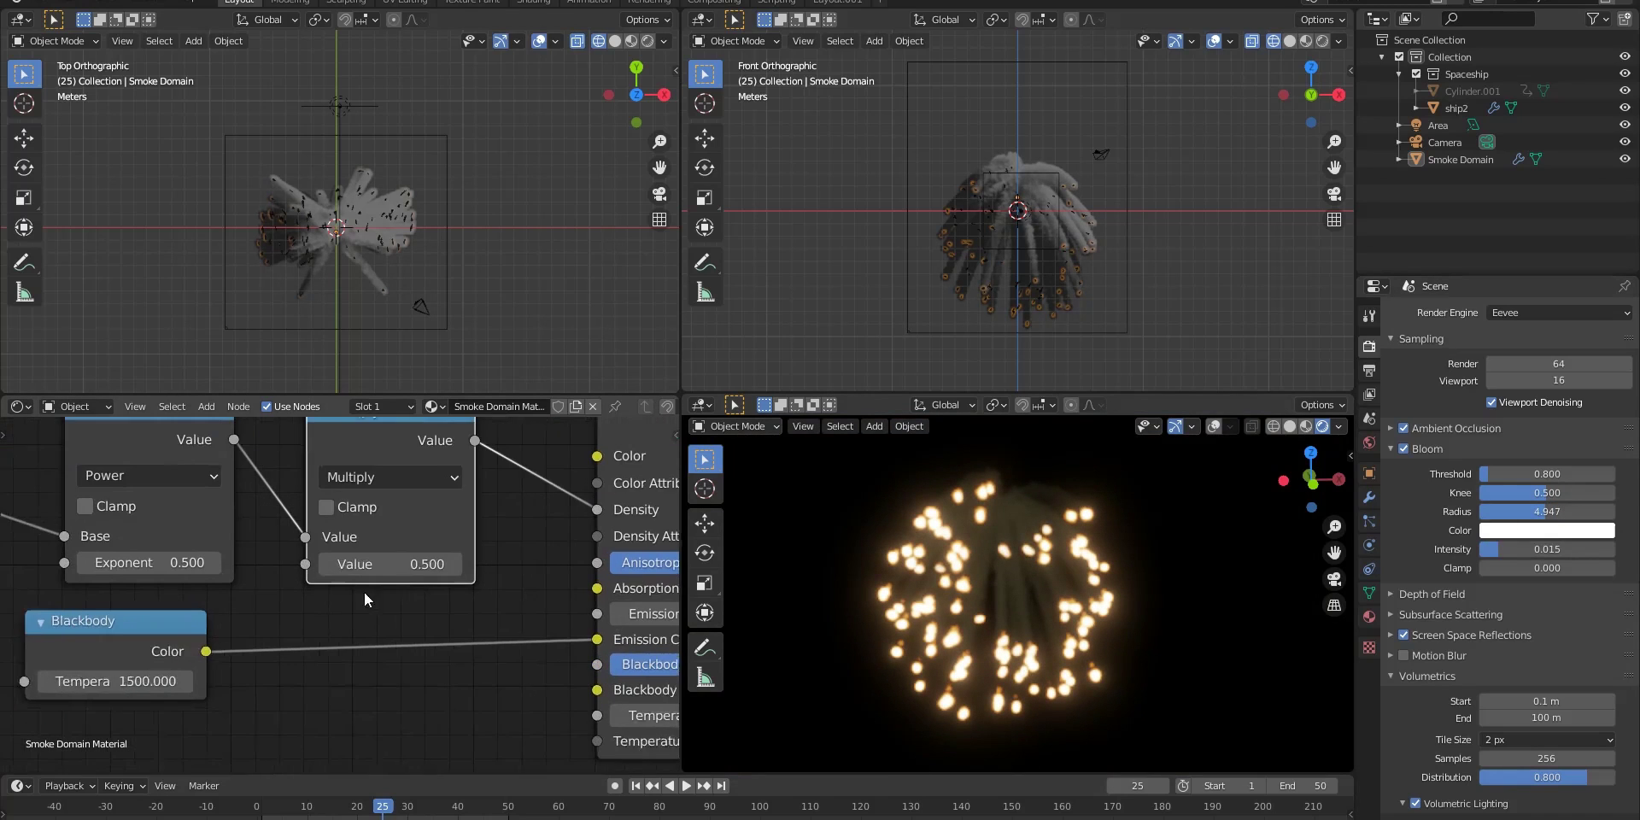
left_click(401, 607)
type("20")
key("Return")
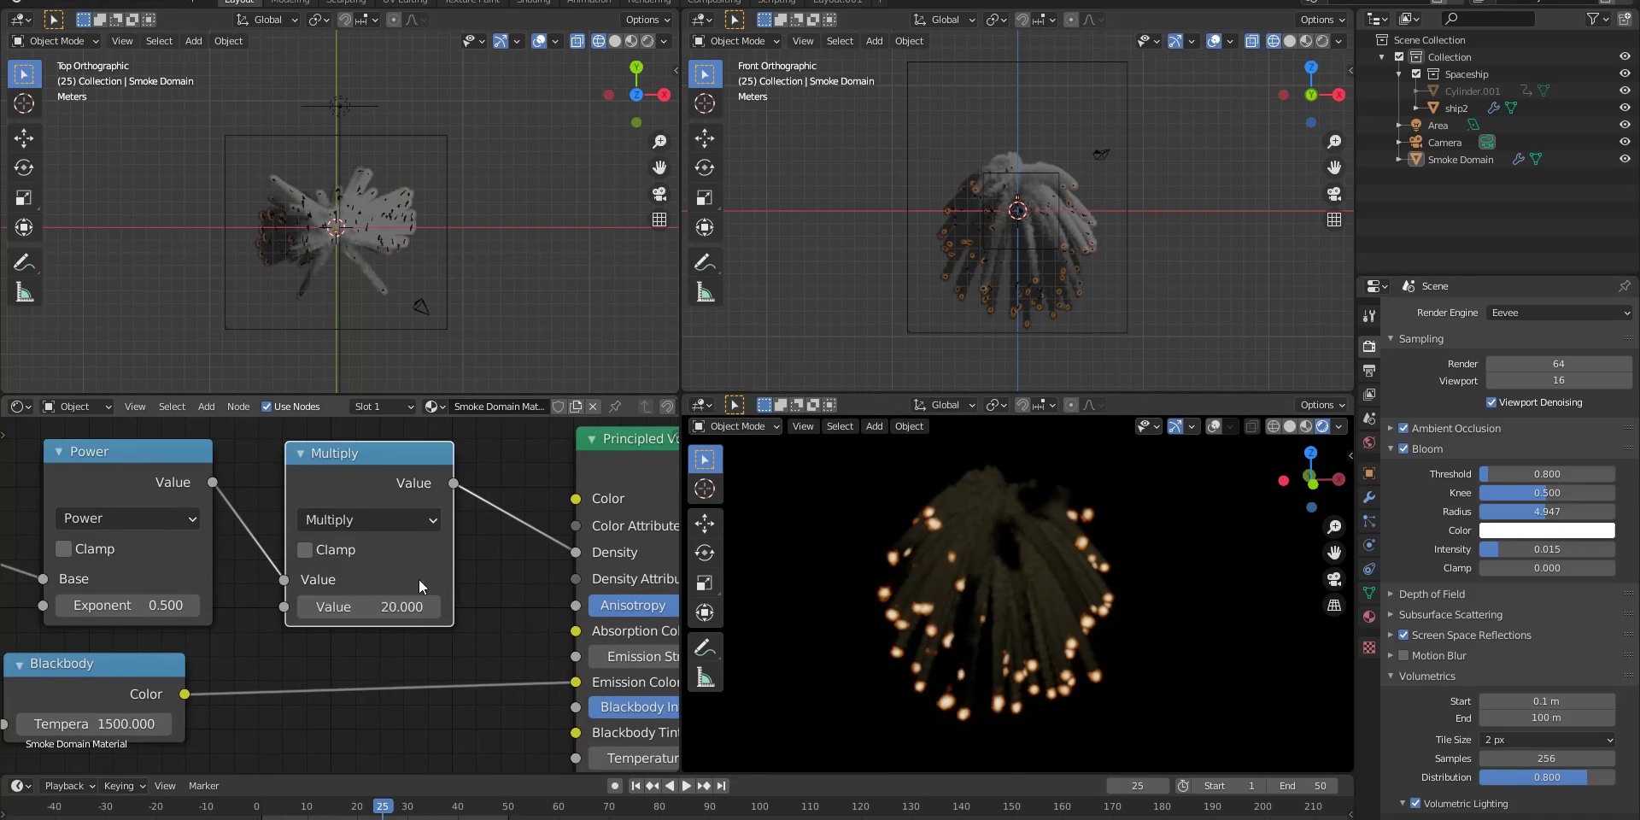
type("0")
key("Return")
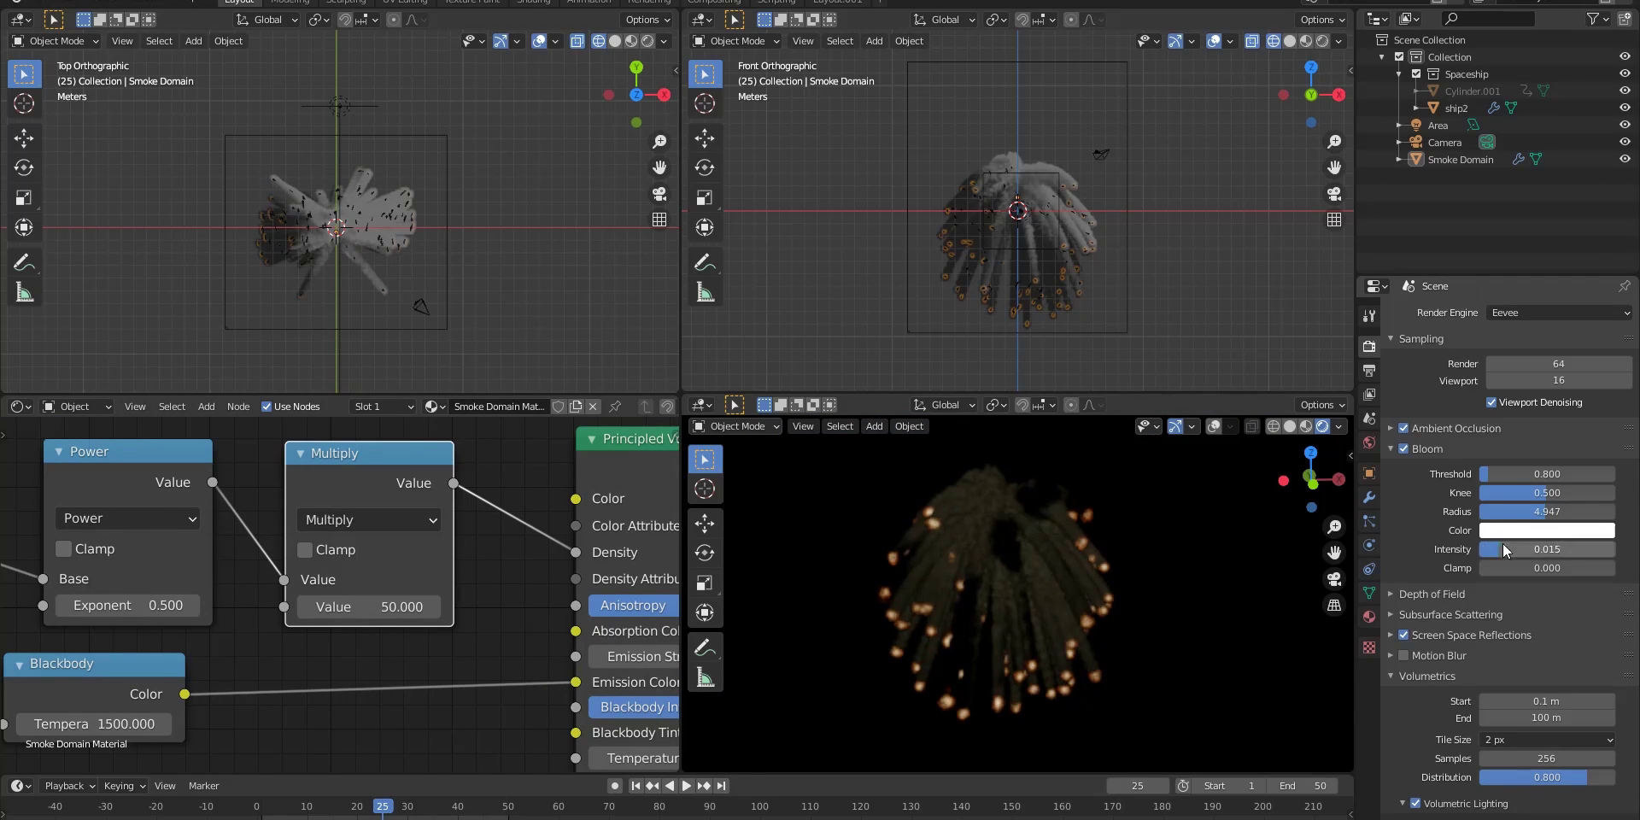
scroll(667, 583, "down", 2)
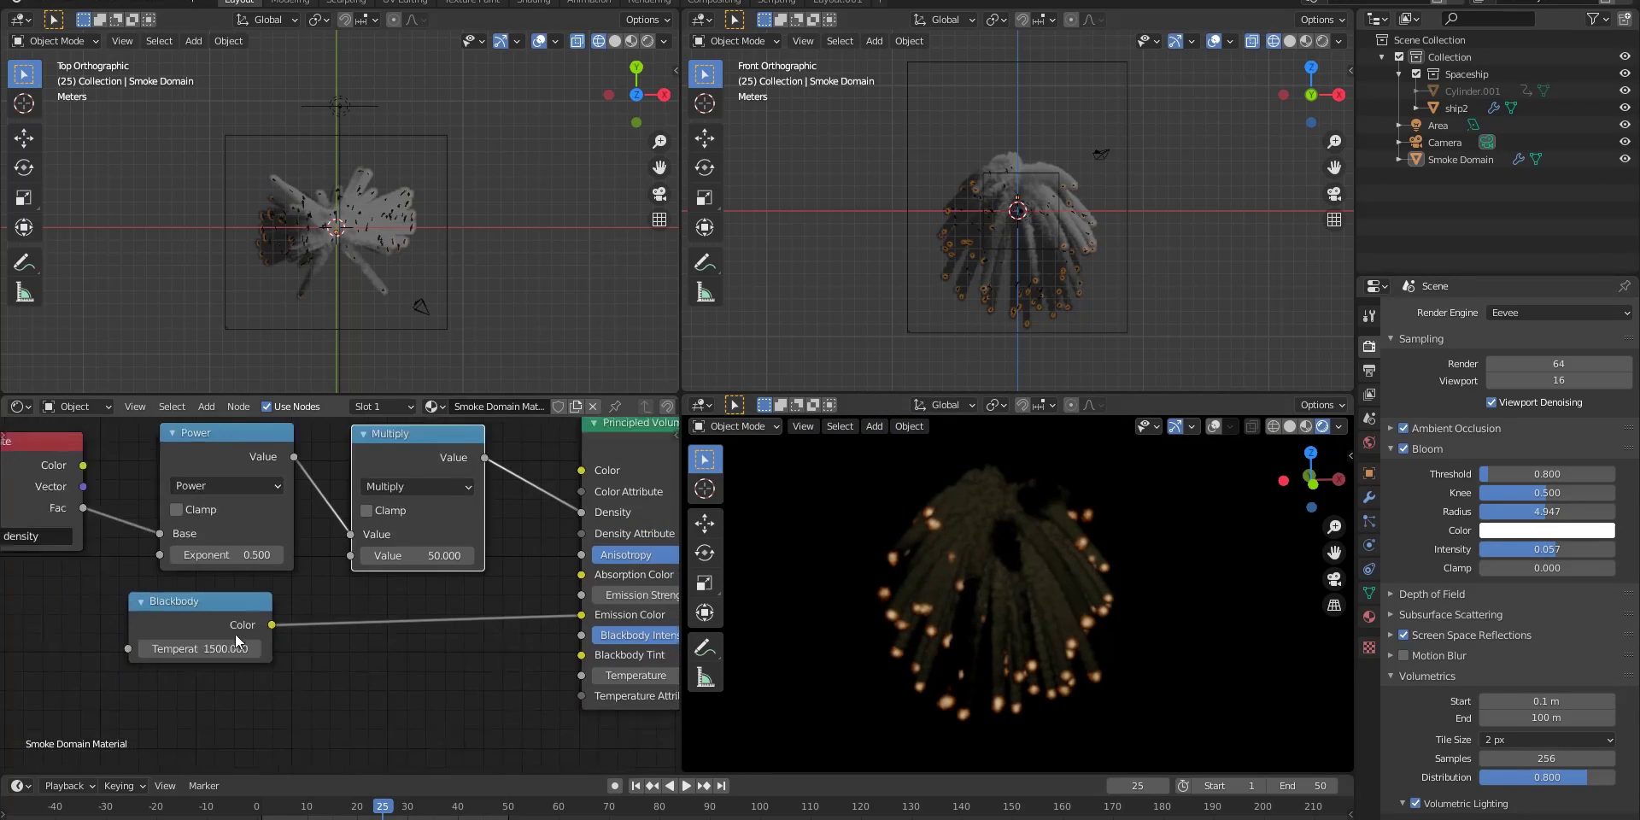
middle_click_drag(667, 583, 449, 509)
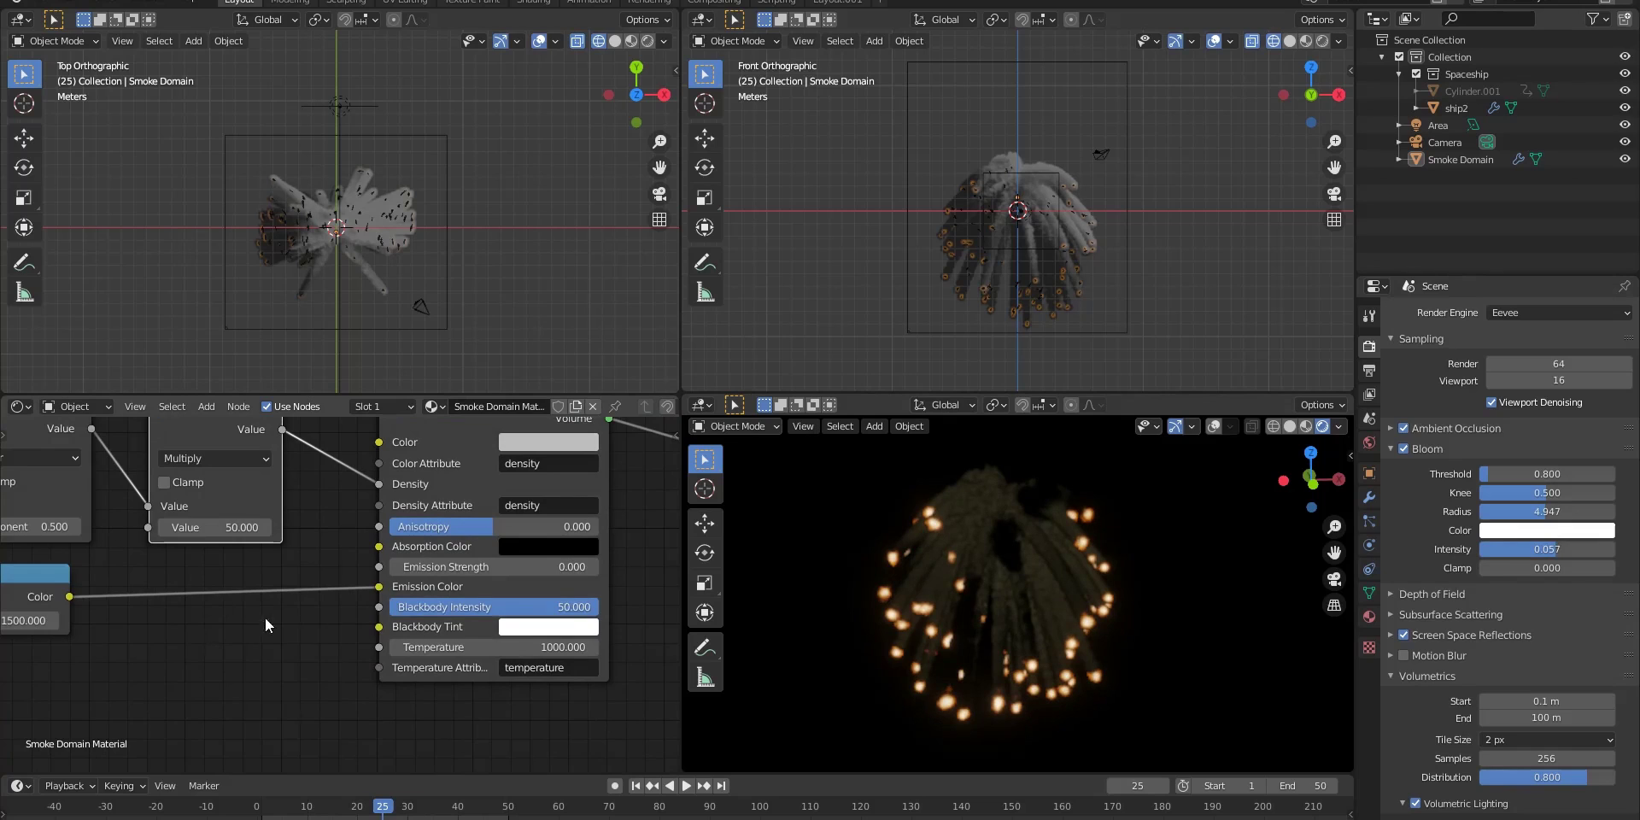
Add an area light above the smoke, clear its rotation to face down, then reselect the Smoke Domain
key("shift+a")
scroll(1111, 118, "down", 3)
key("g")
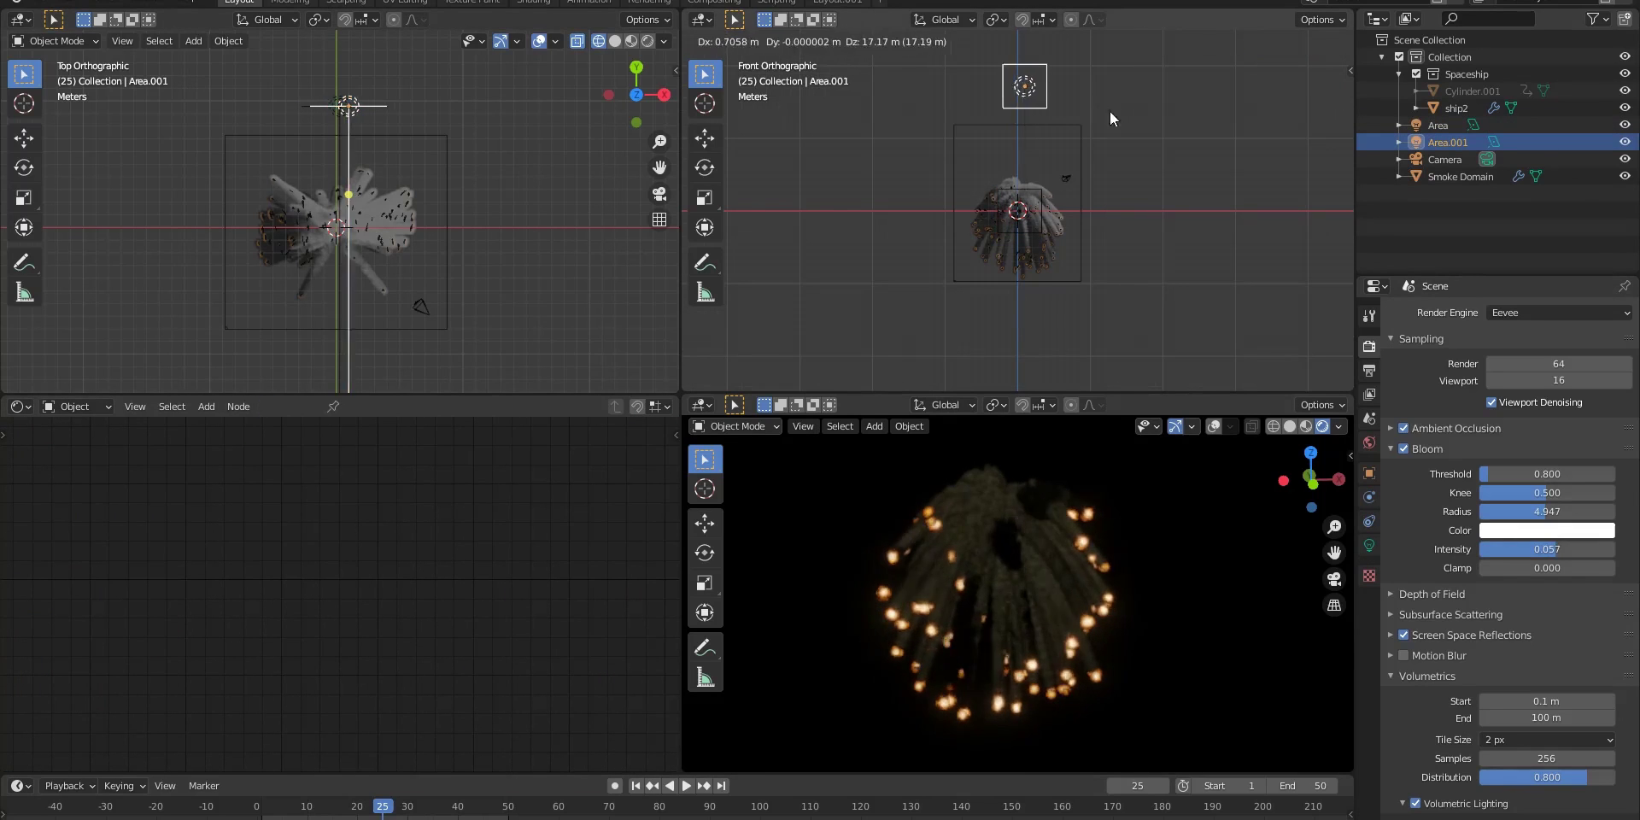
left_click(1106, 118)
key("alt+r")
key("g")
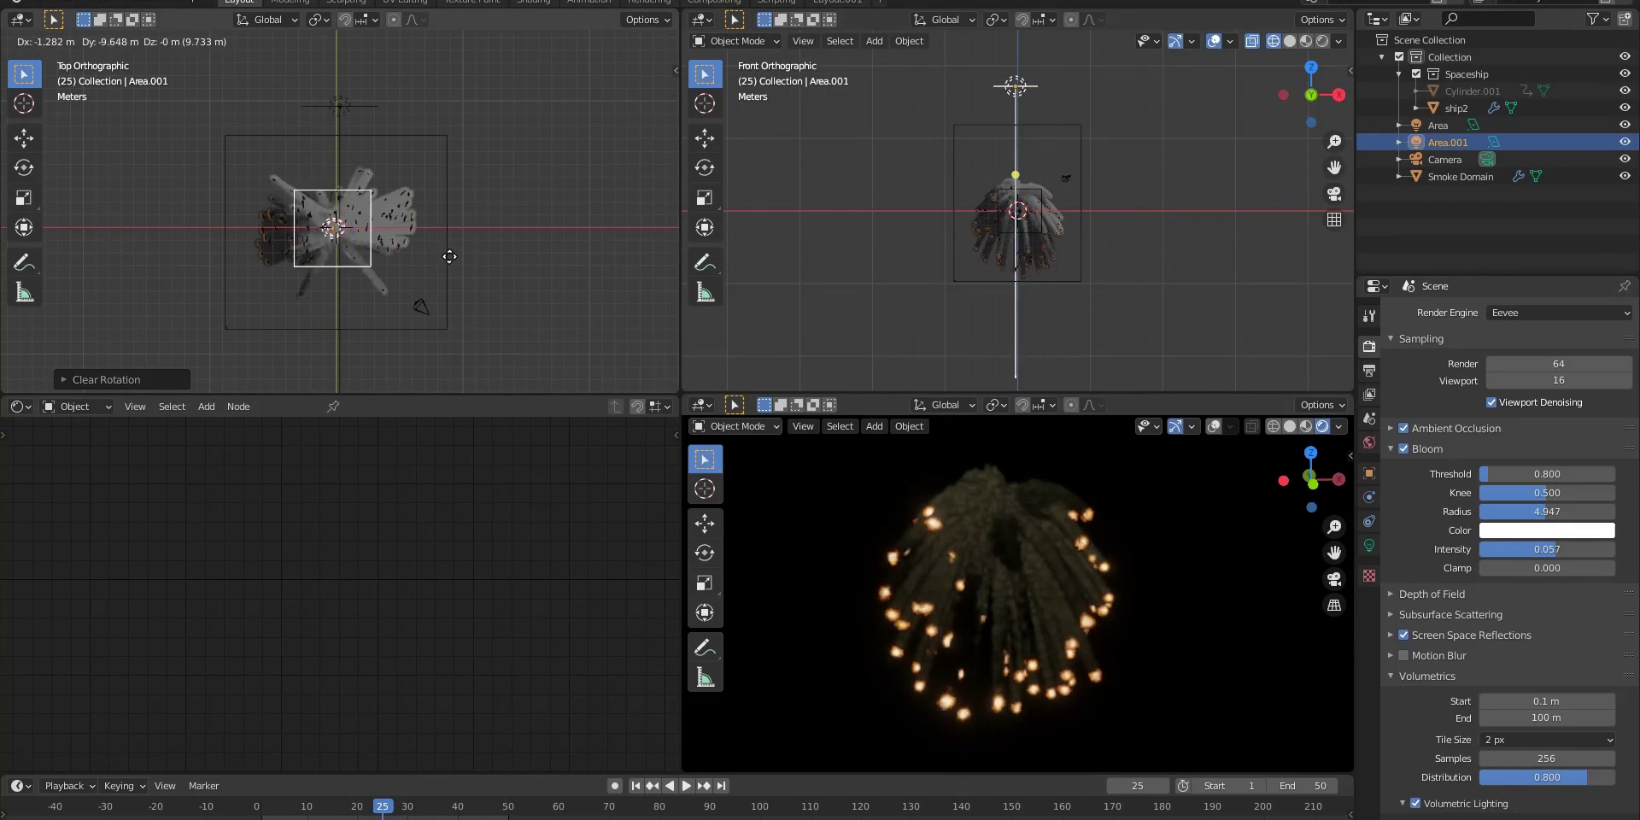
left_click(450, 256)
left_click(1091, 523)
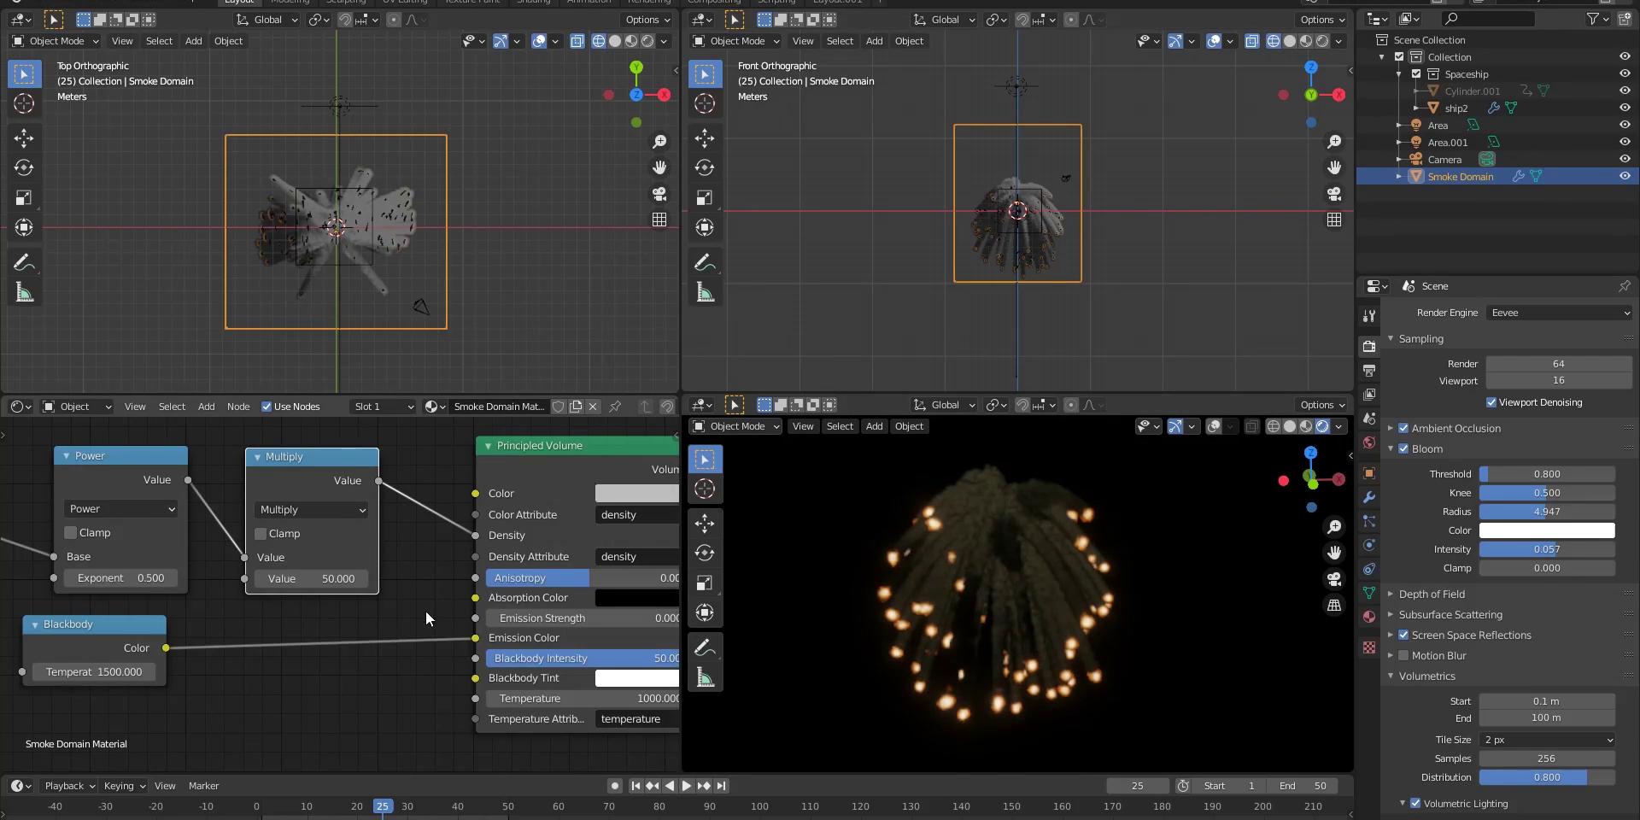
scroll(171, 467, "up", 2)
Duplicate the Attribute-Power-Multiply chain into Emission Strength, reading the 'temperature' attribute
left_click_drag(452, 523, 433, 534)
key("shift+d")
left_click(402, 666)
middle_click_drag(17, 701, 238, 656)
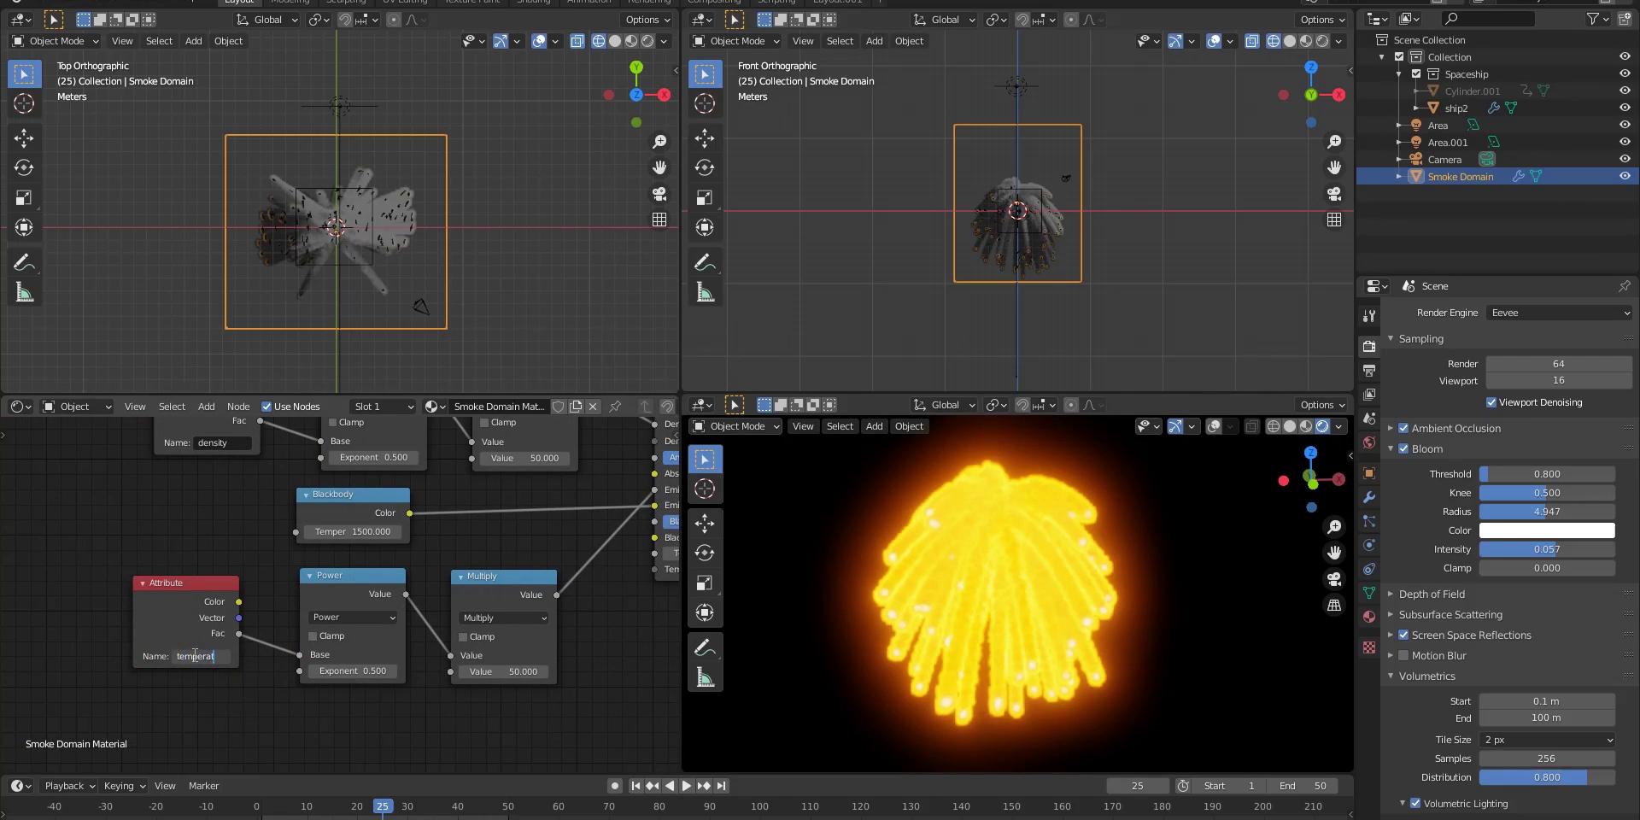
type("ure")
key("Return")
Set the emission Multiply value to 5
scroll(356, 603, "up", 2)
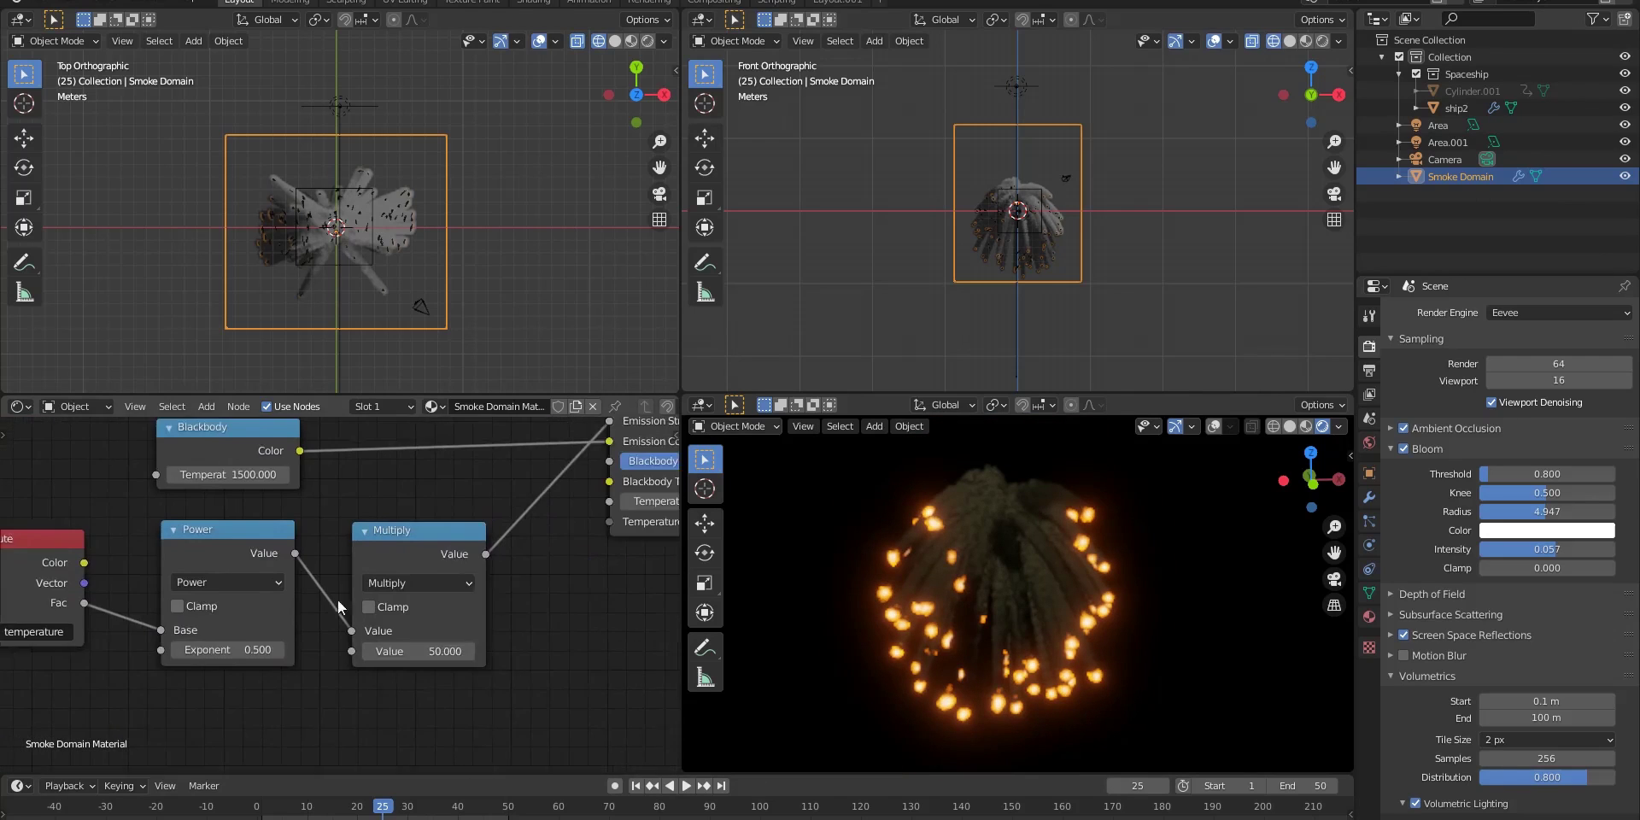
type("20")
key("Return")
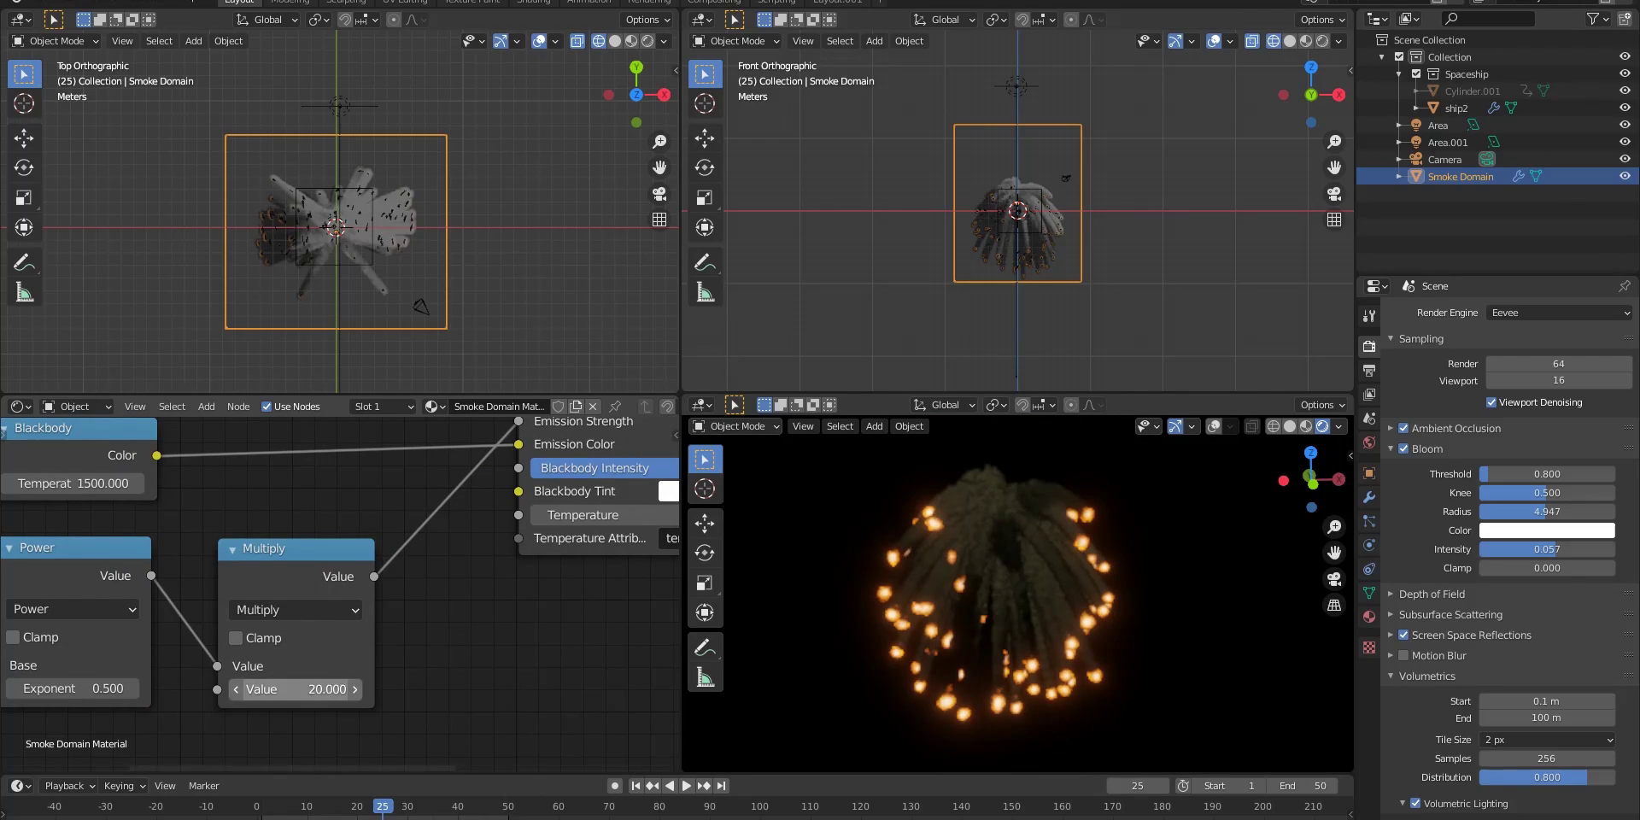
left_click_drag(330, 686, 329, 688)
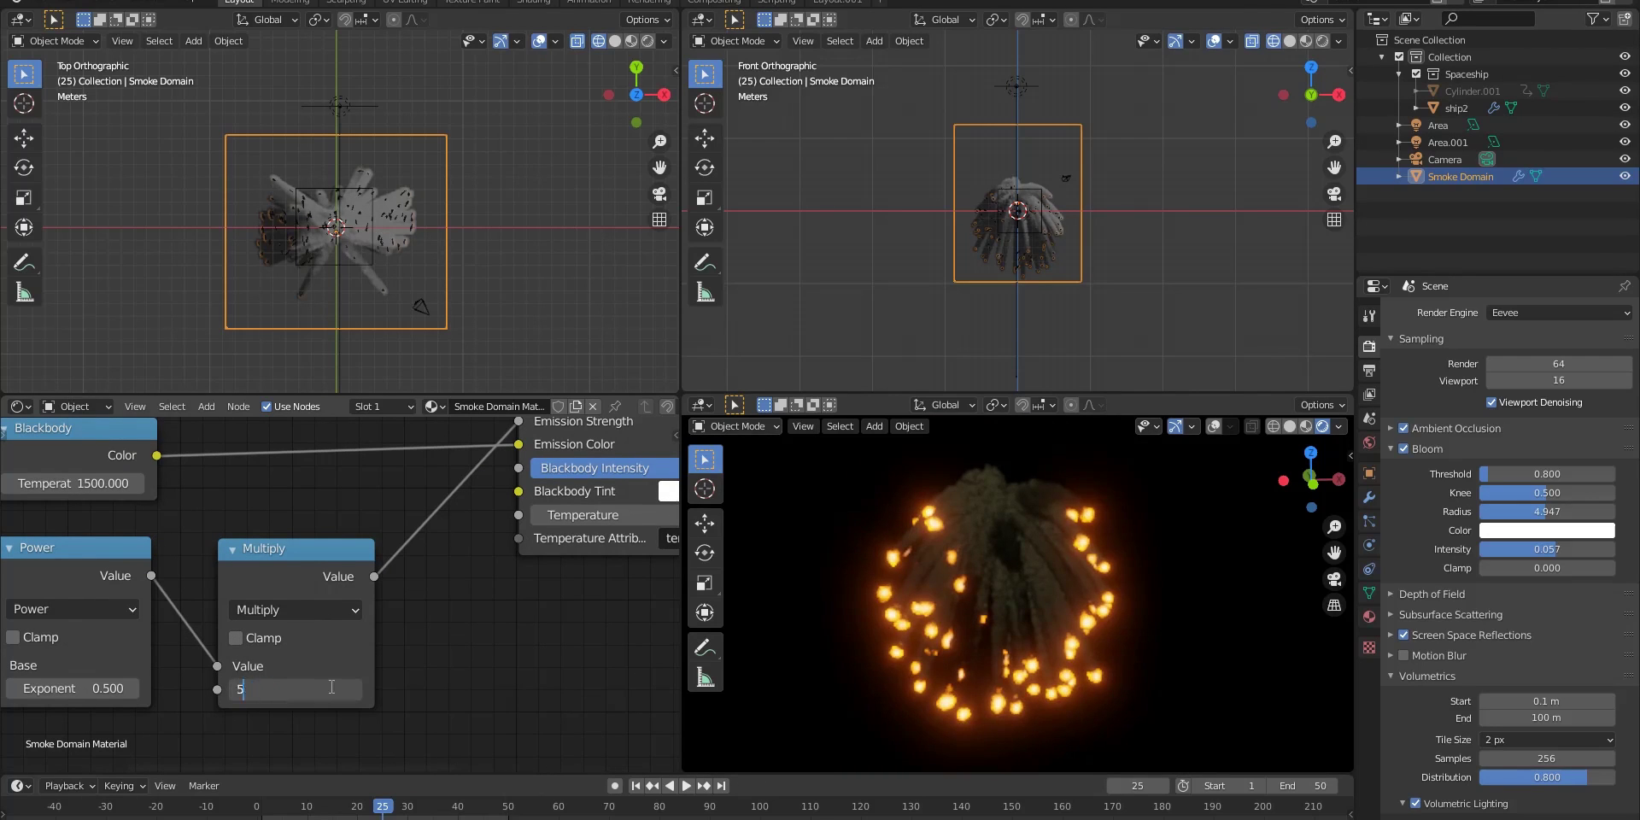
key("Return")
With the Smoke Domain selected, lower the volume anisotropy to 0.3
scroll(384, 598, "down", 1)
scroll(385, 598, "down", 2)
left_click(340, 106)
left_click(446, 256)
scroll(413, 600, "up", 2)
left_click_drag(452, 597, 430, 596)
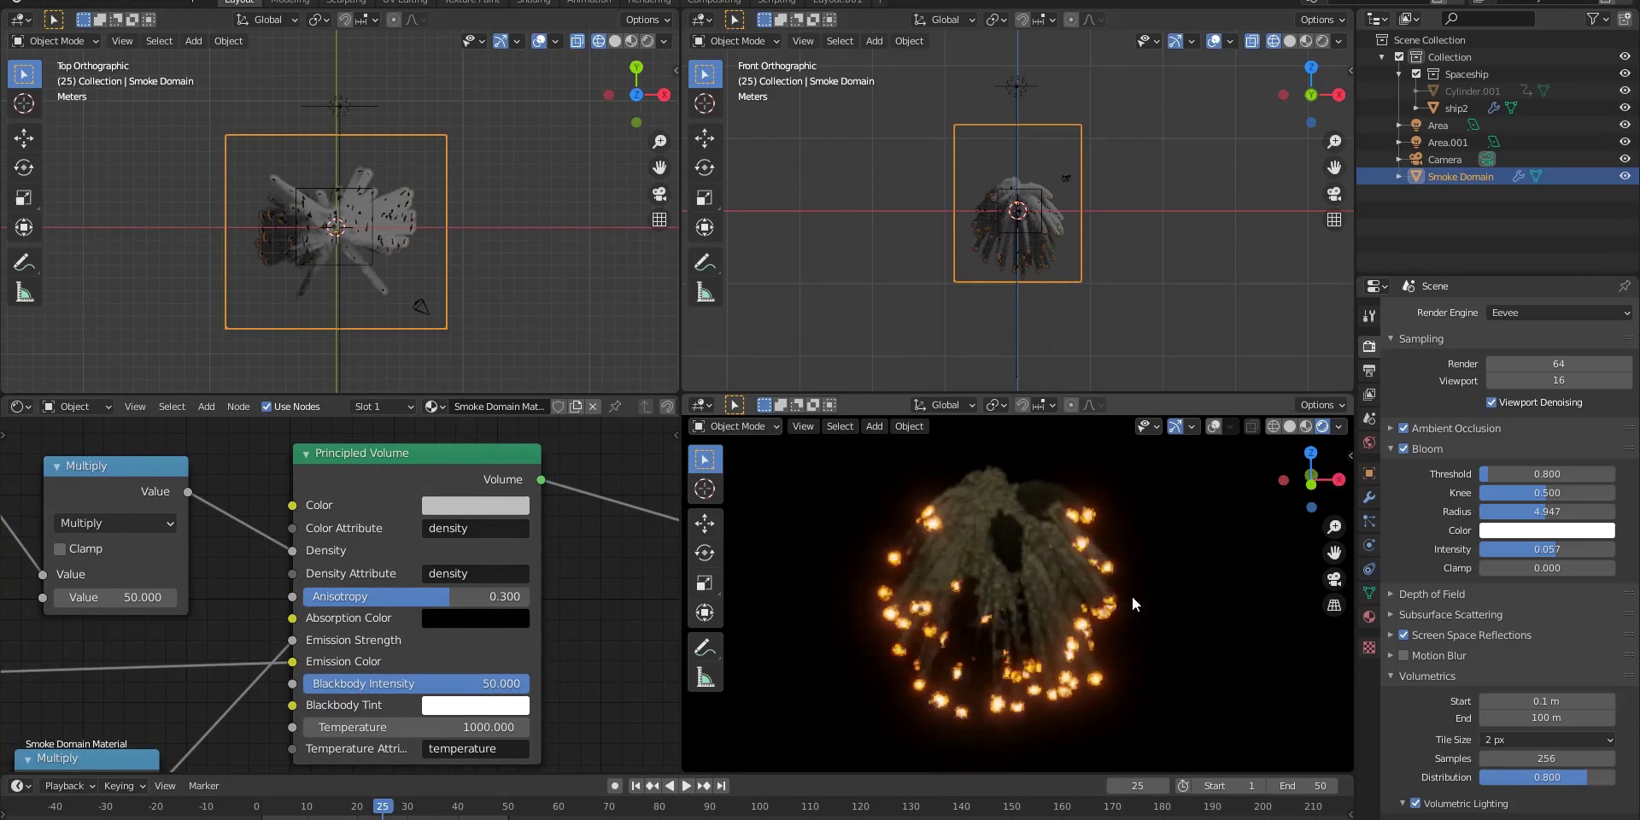